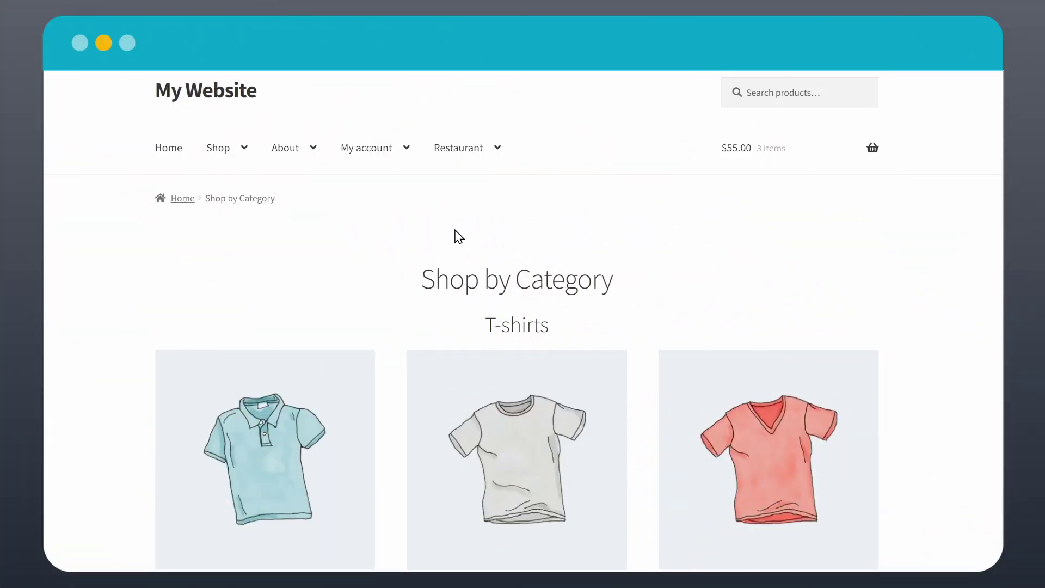
scroll(619, 280, "down", 2)
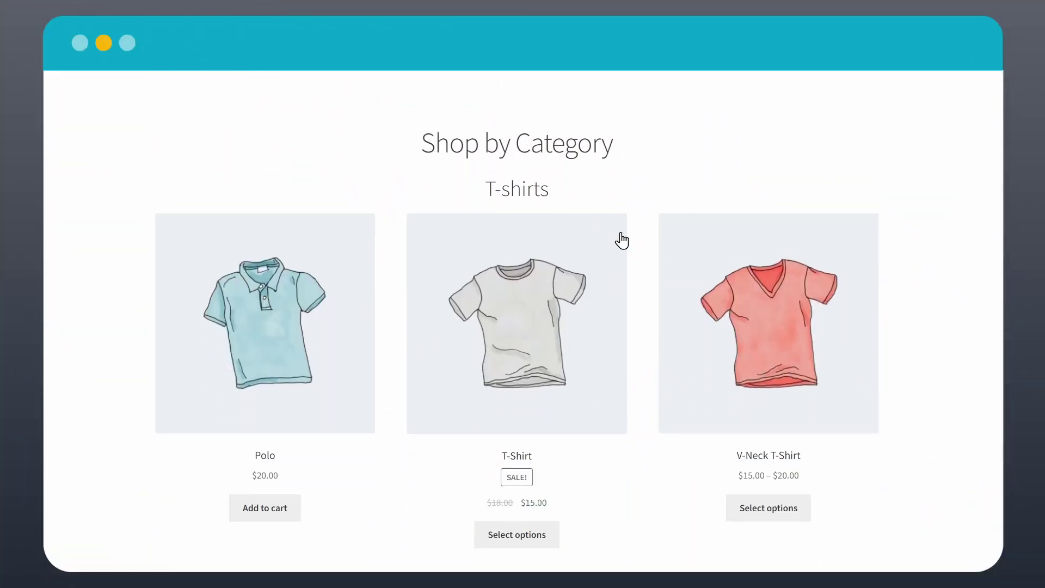
scroll(623, 238, "down", 2)
scroll(623, 238, "down", 2)
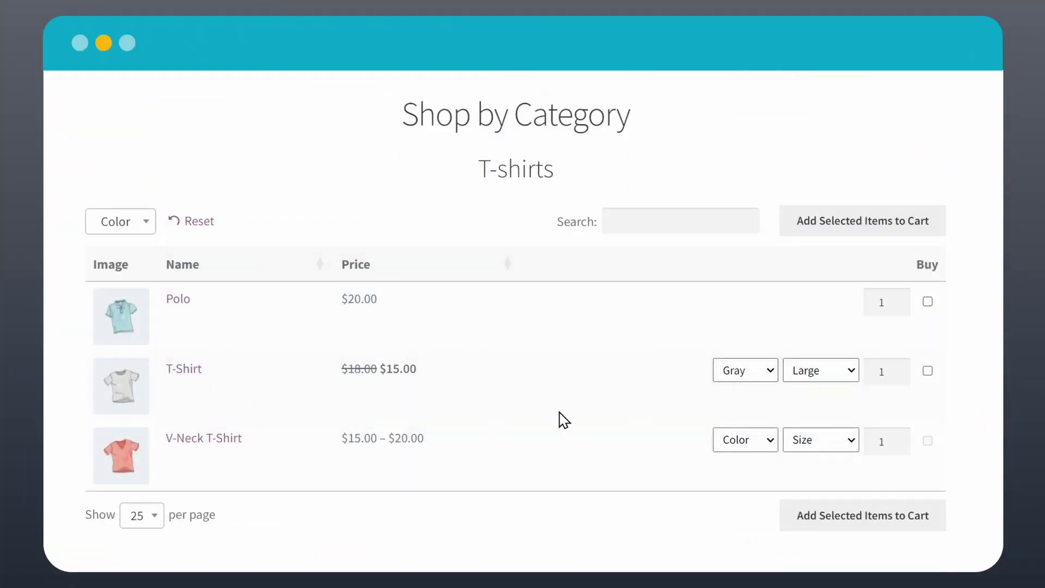
scroll(653, 320, "down", 3)
scroll(653, 320, "down", 2)
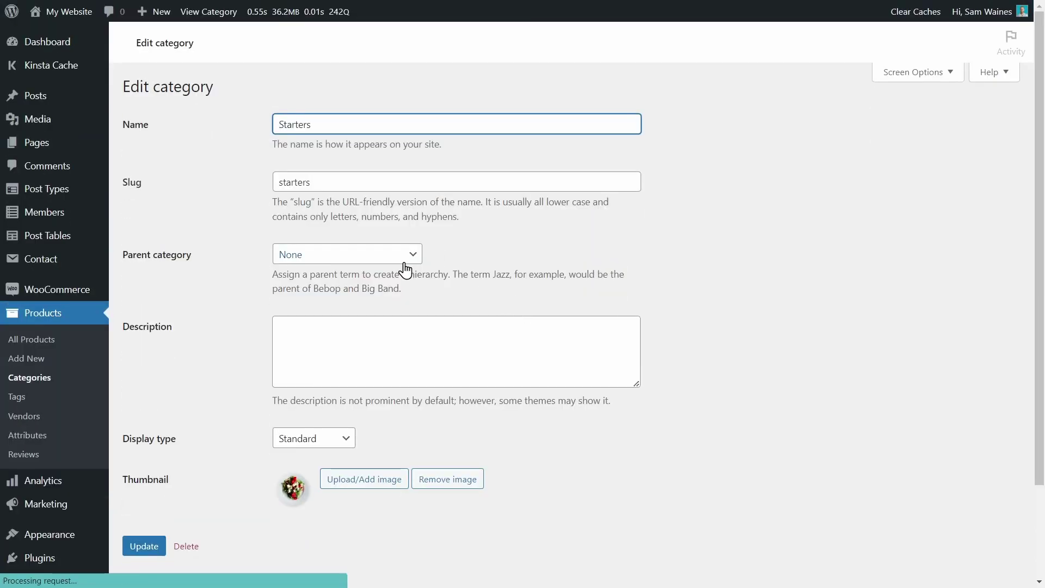
Preview the parent category list and drag the Restaurant menu item into a new position.
left_click(401, 261)
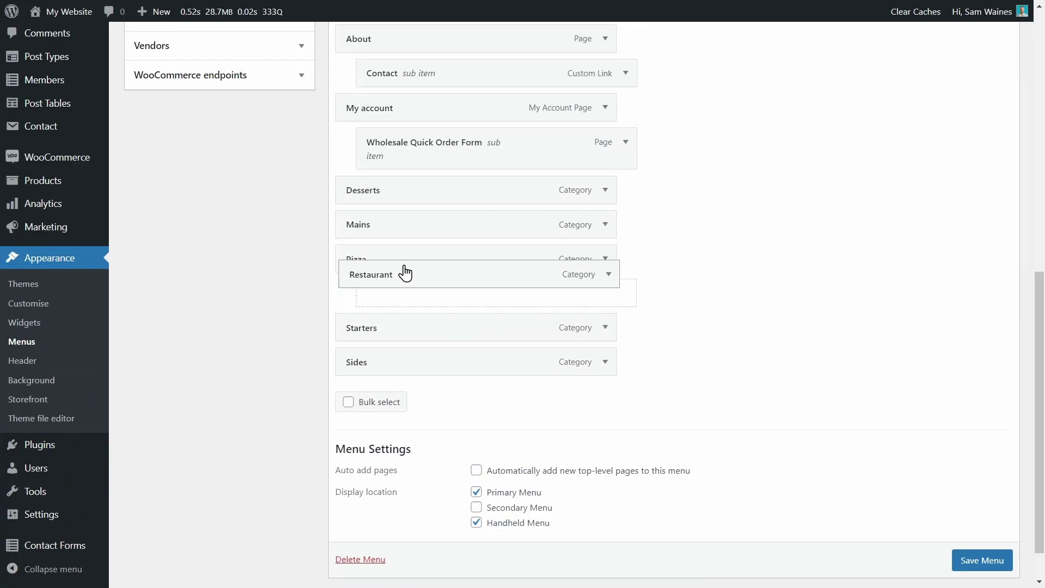
mouse_move(401, 273)
left_mouse_down()
mouse_move(401, 186)
mouse_move(381, 192)
left_mouse_up()
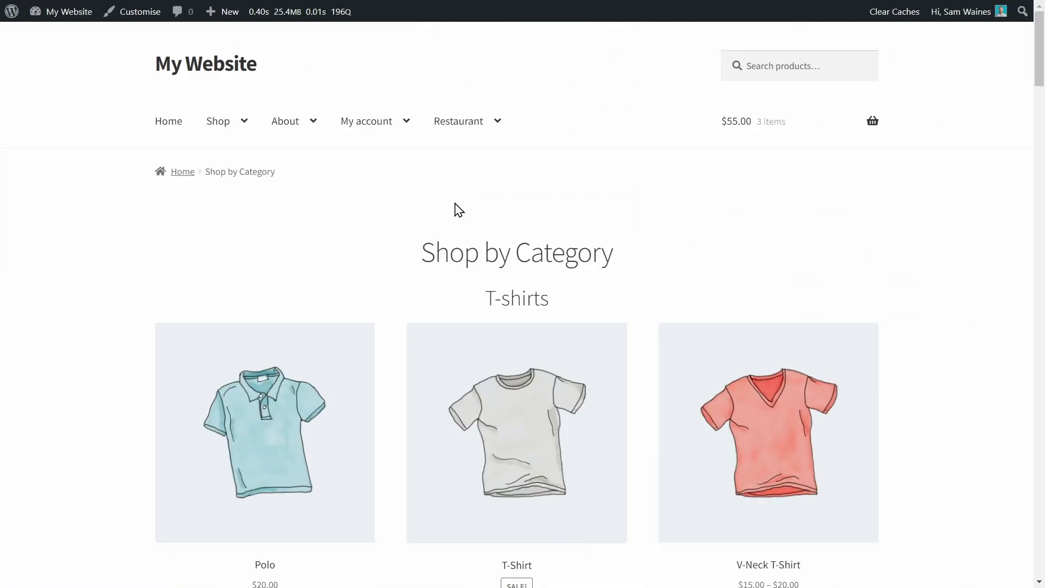
scroll(619, 252, "down", 3)
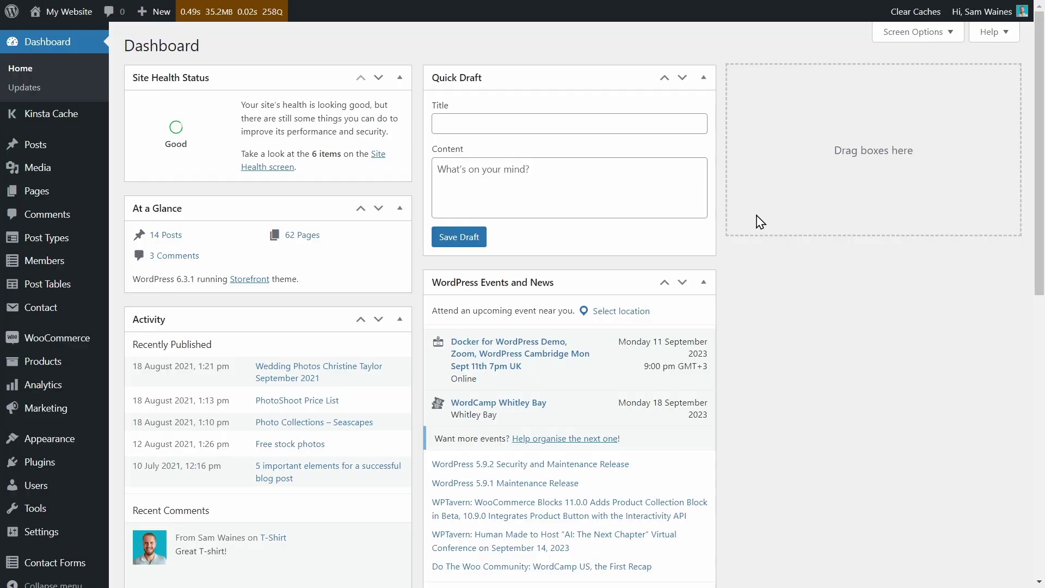
mouse_move(43, 362)
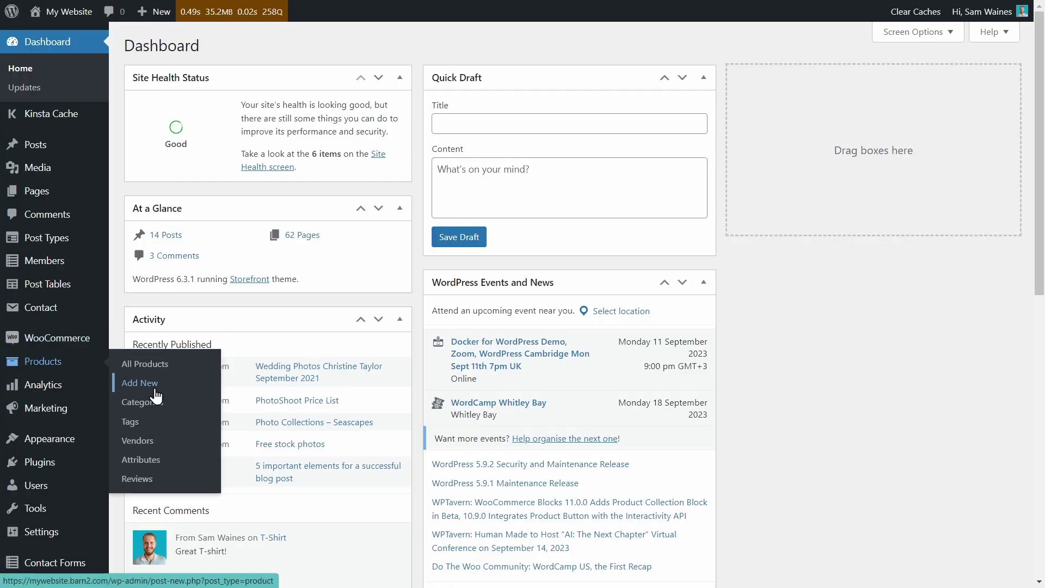
Add a top-level product category named Restaurant with slug restaurant.
left_click(155, 402)
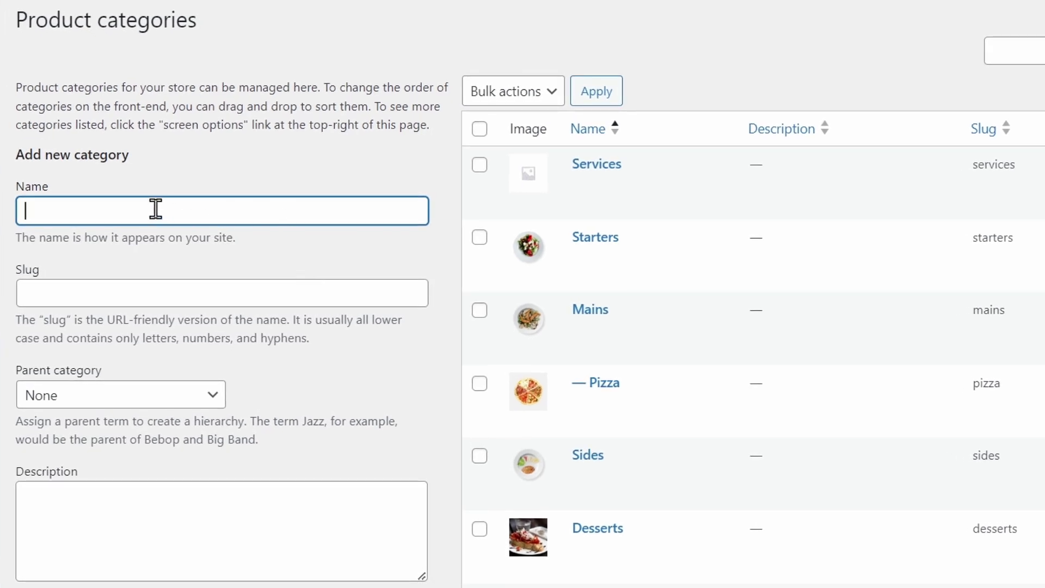
type("Restaurant")
key("Tab")
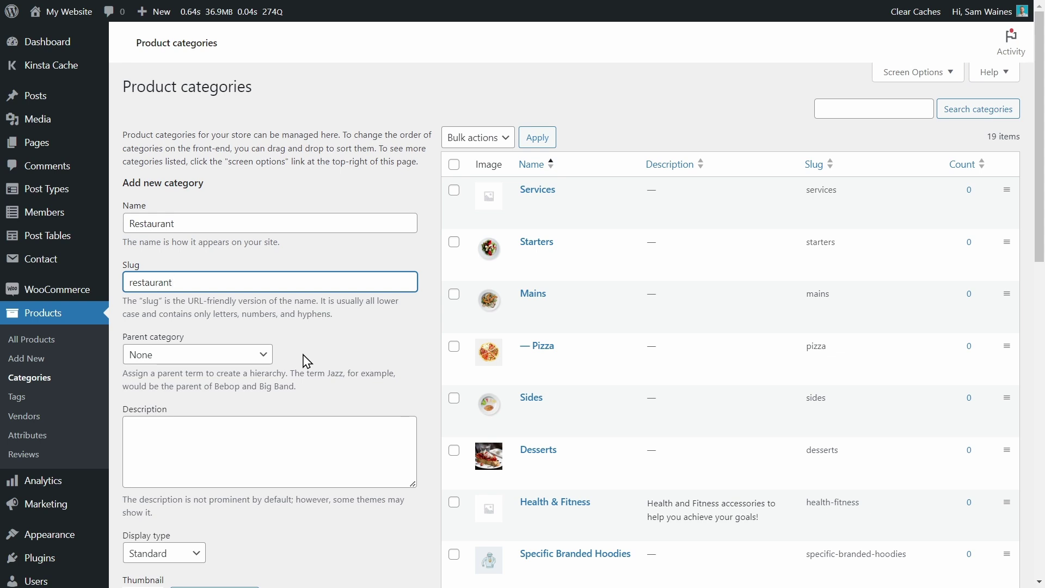
left_click(297, 337)
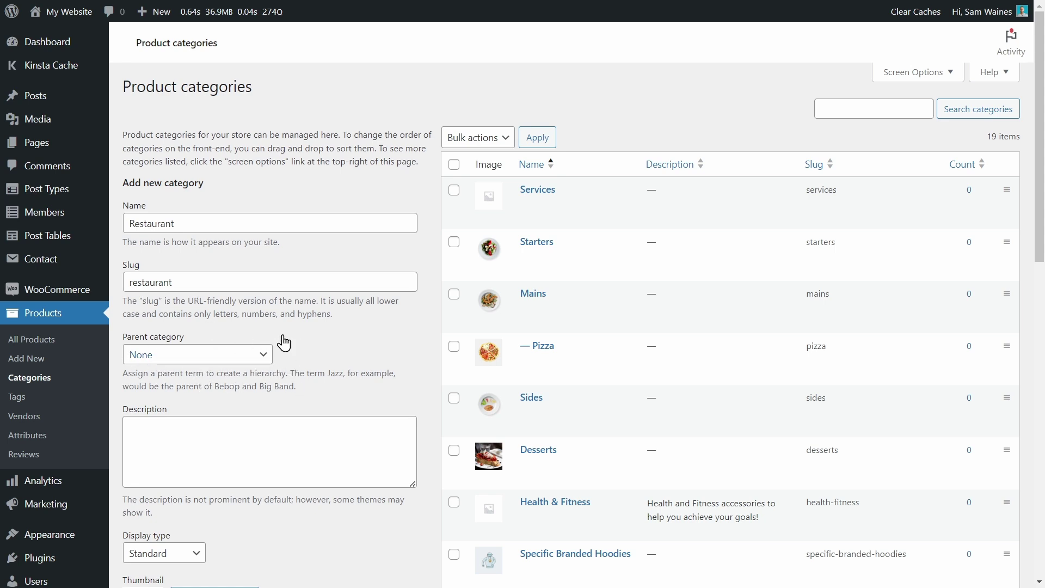
scroll(283, 341, "down", 2)
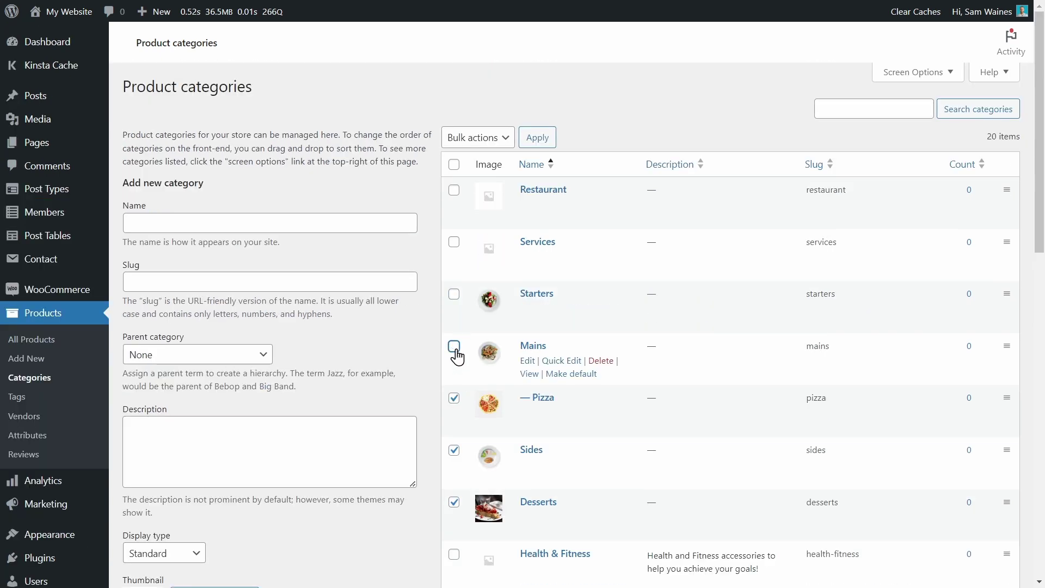
Untick Pizza and Desserts, then set Starters' parent category to Restaurant and update.
left_click(454, 398)
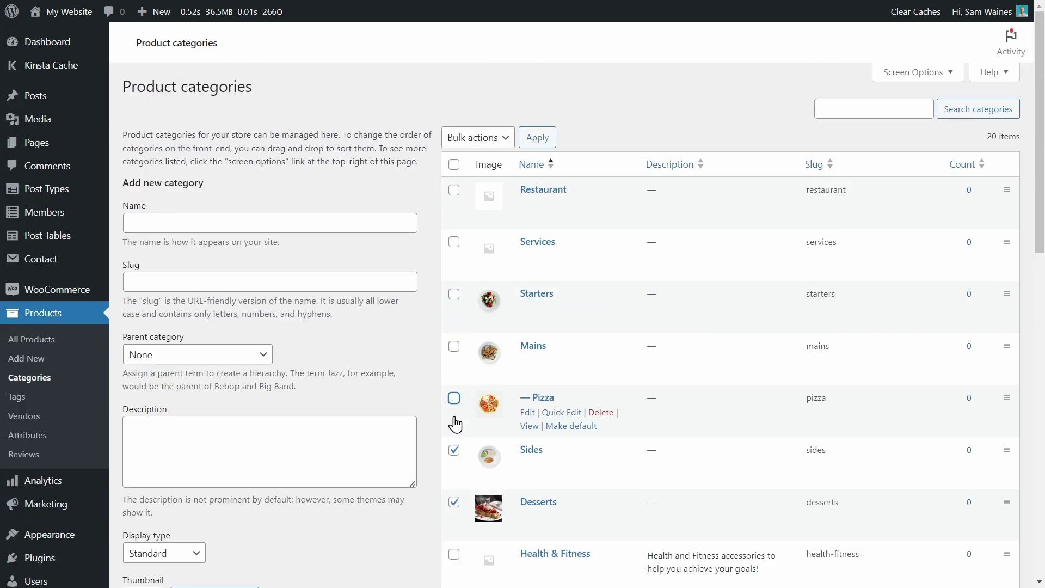
left_click(454, 503)
mouse_move(585, 304)
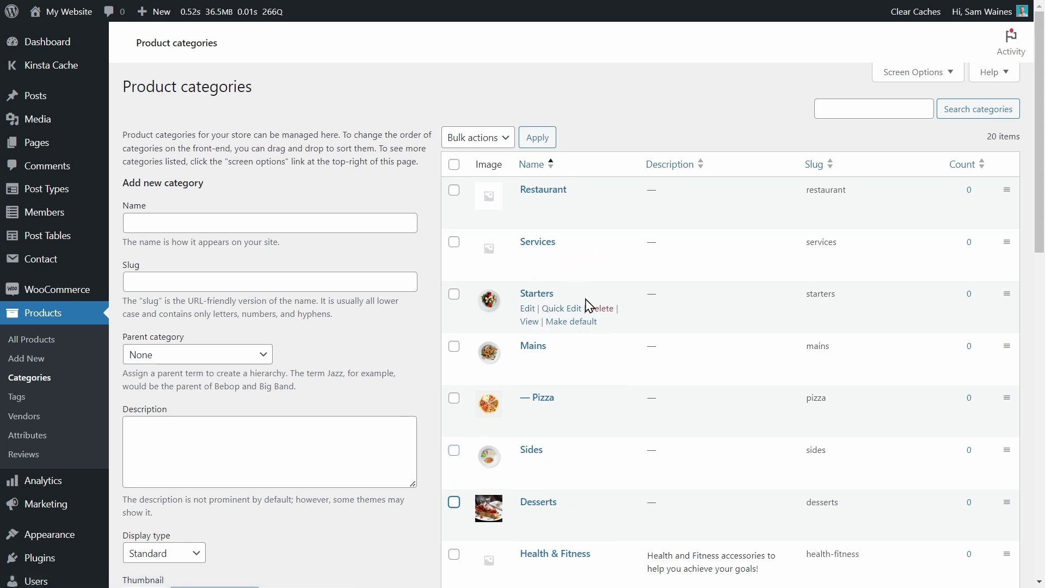
left_click(527, 310)
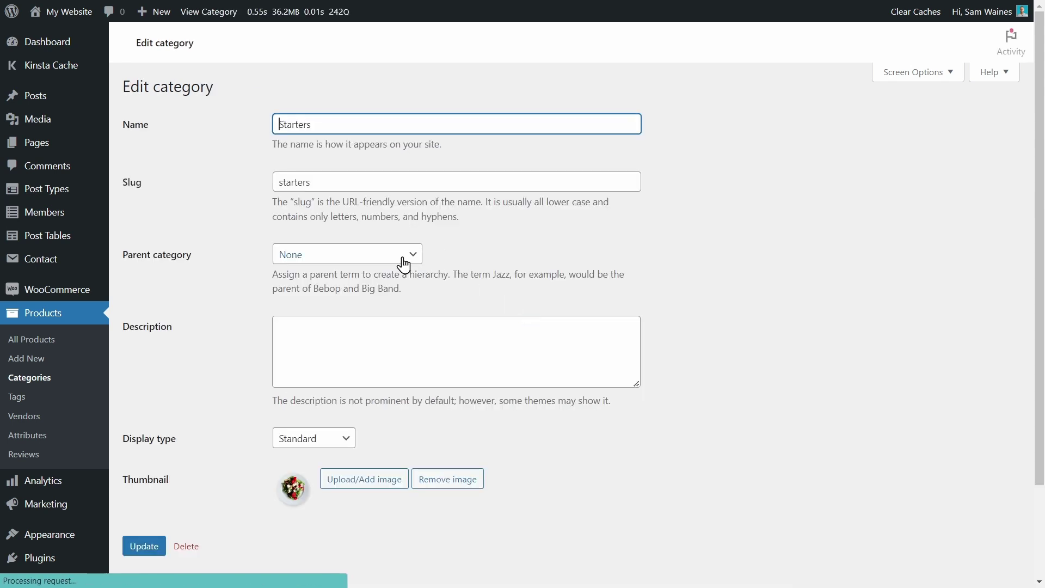
left_click(403, 263)
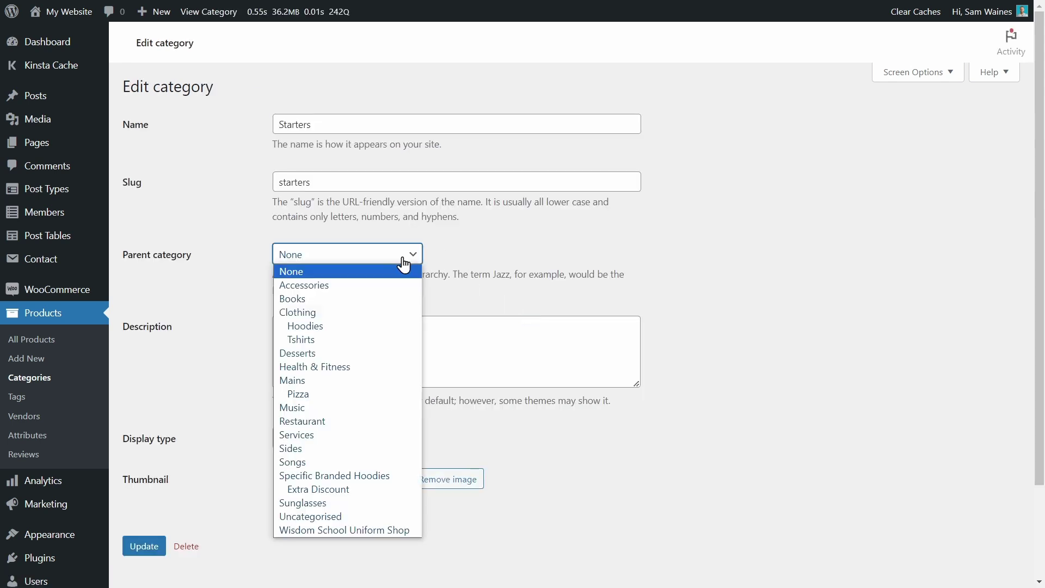
left_click(319, 422)
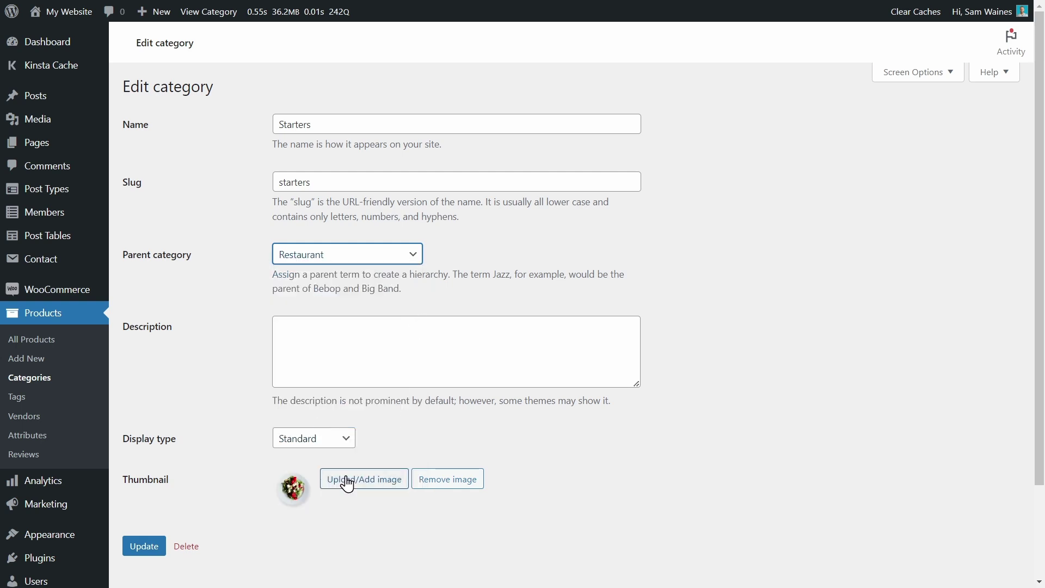
left_click(134, 550)
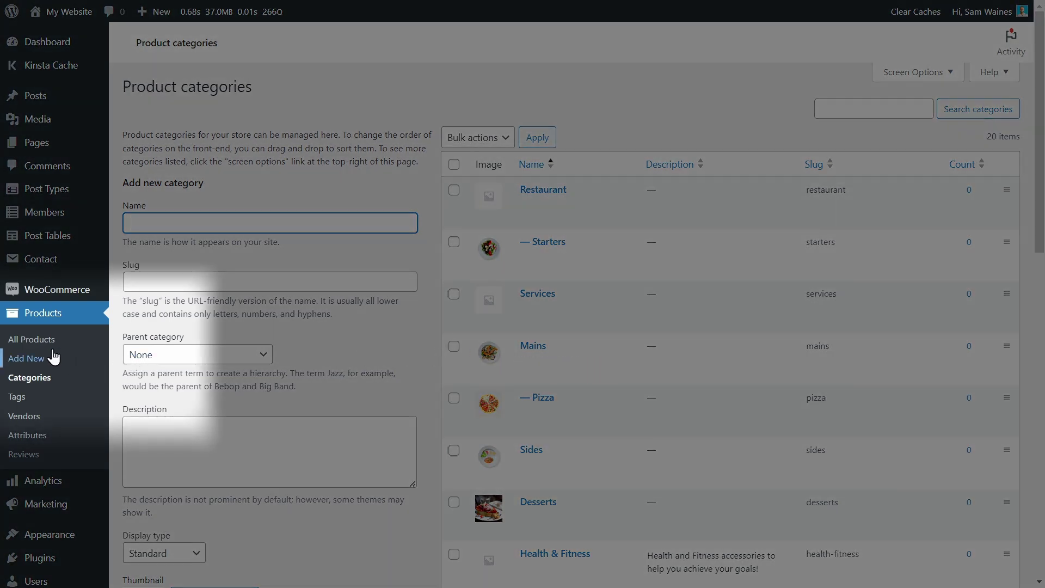
Select the three massage products, including Candle Lit Massage, for bulk editing.
left_click(45, 341)
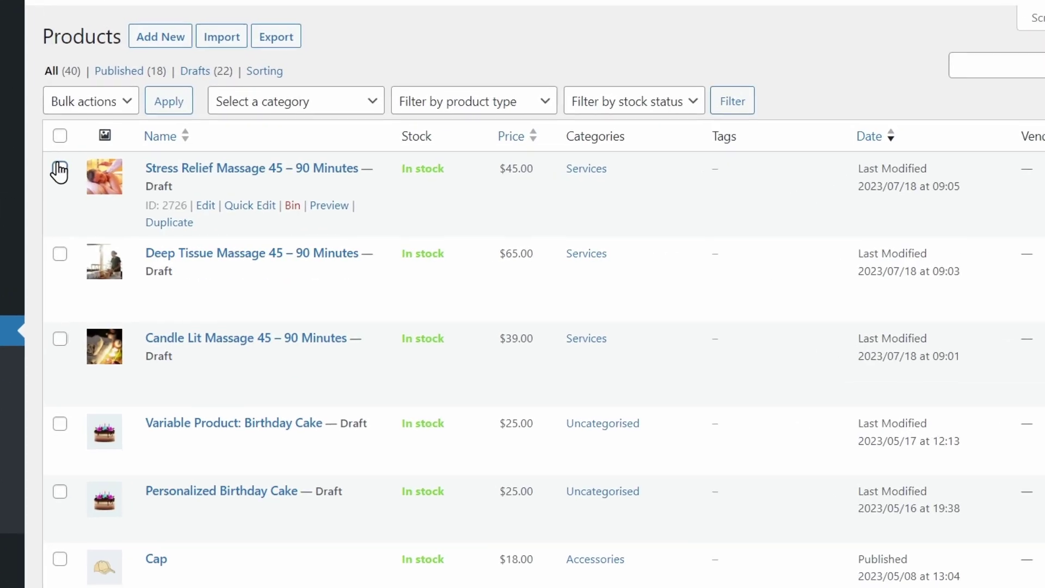
left_click(59, 170)
left_click(59, 254)
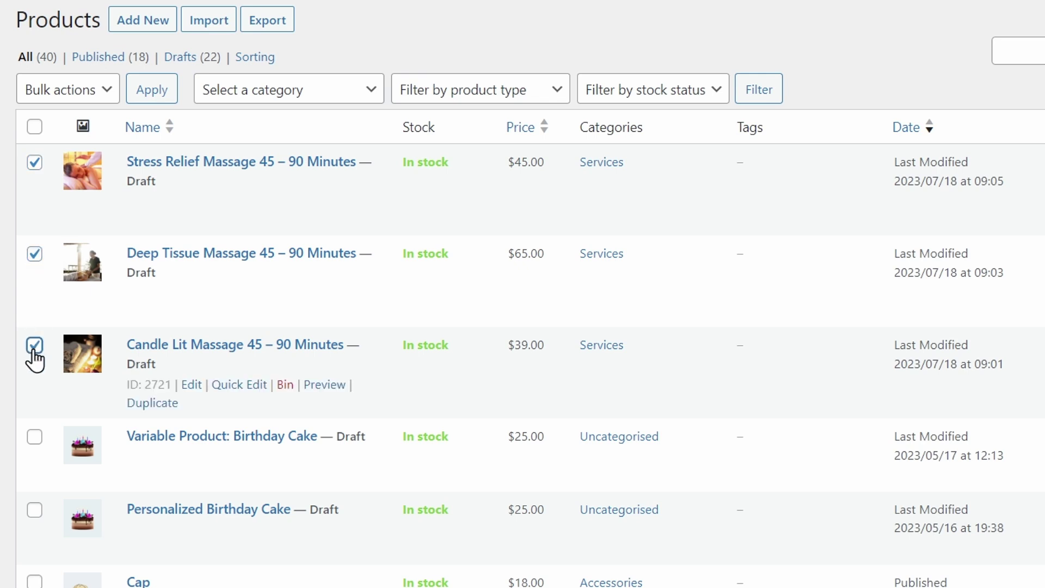
left_click(109, 99)
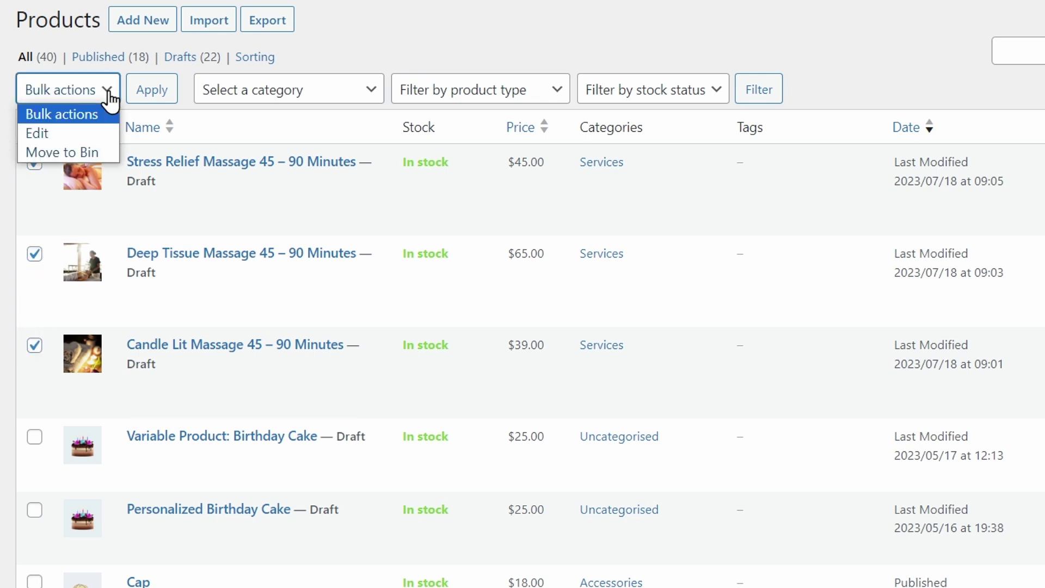
left_click(66, 134)
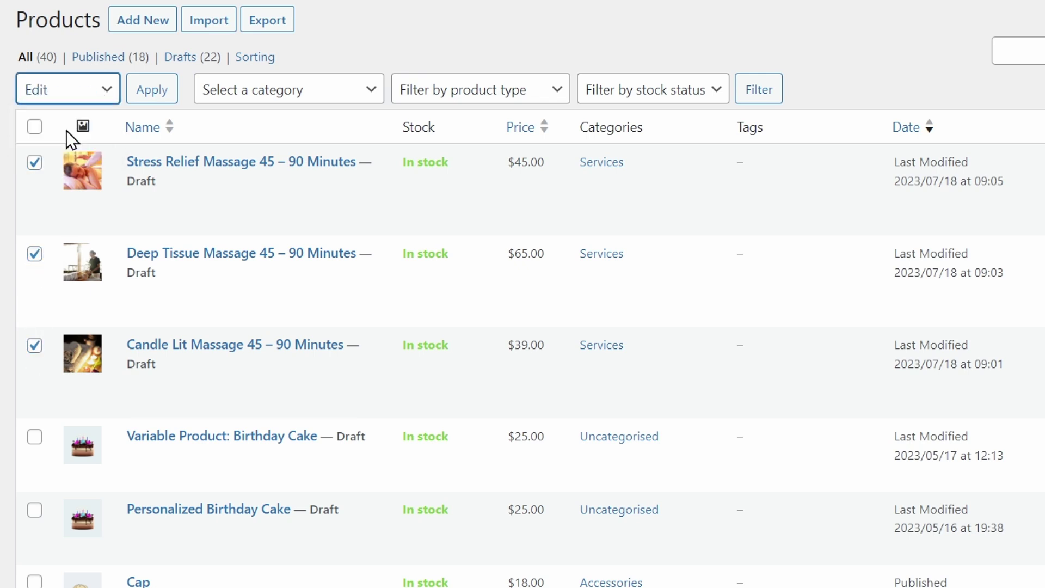
left_click(142, 92)
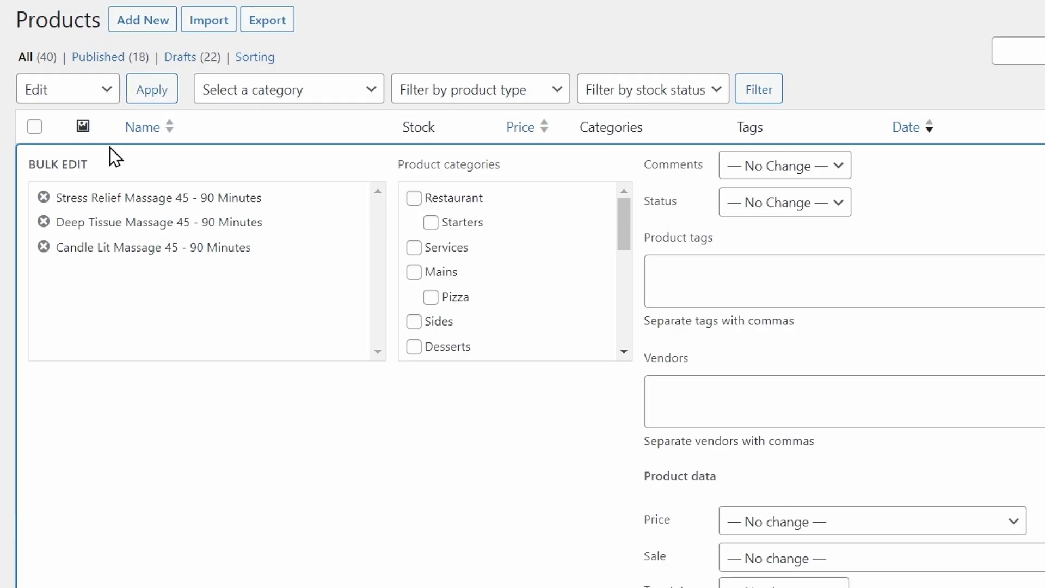
Assign the Services category to the three massage products and save.
left_click(414, 248)
scroll(365, 460, "down", 2)
scroll(365, 459, "down", 4)
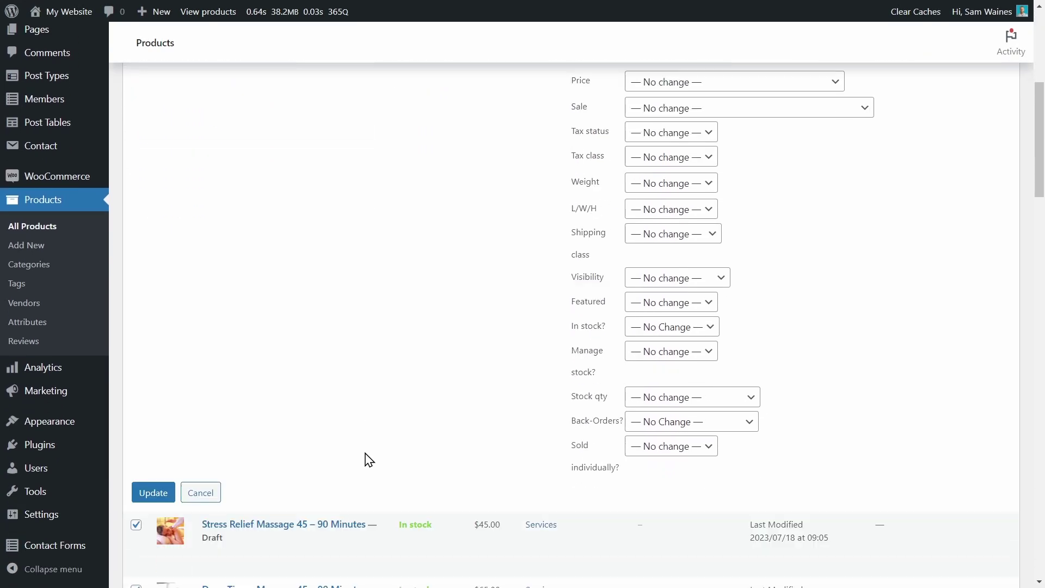
left_click(147, 413)
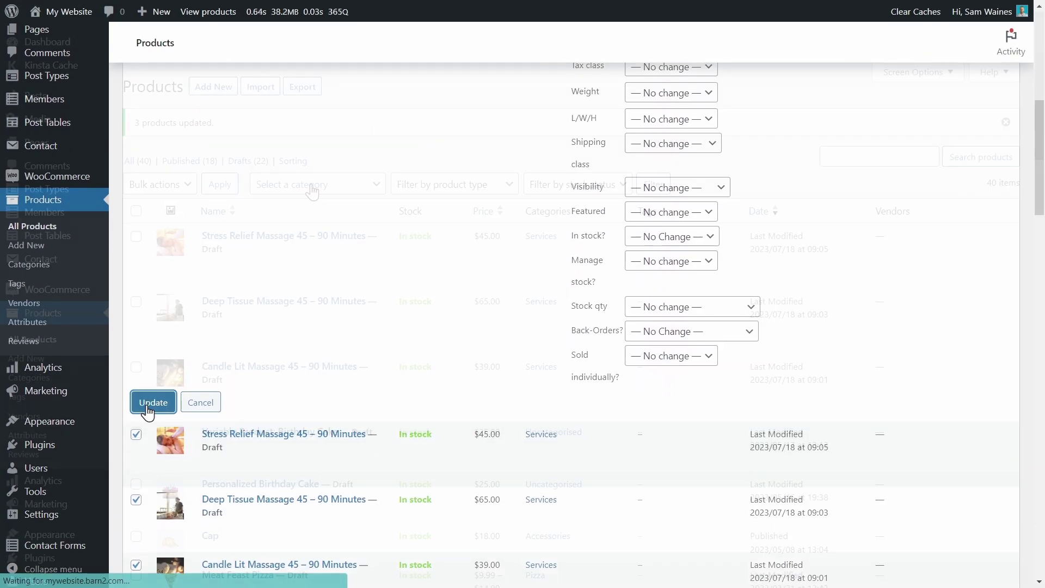
left_click(317, 184)
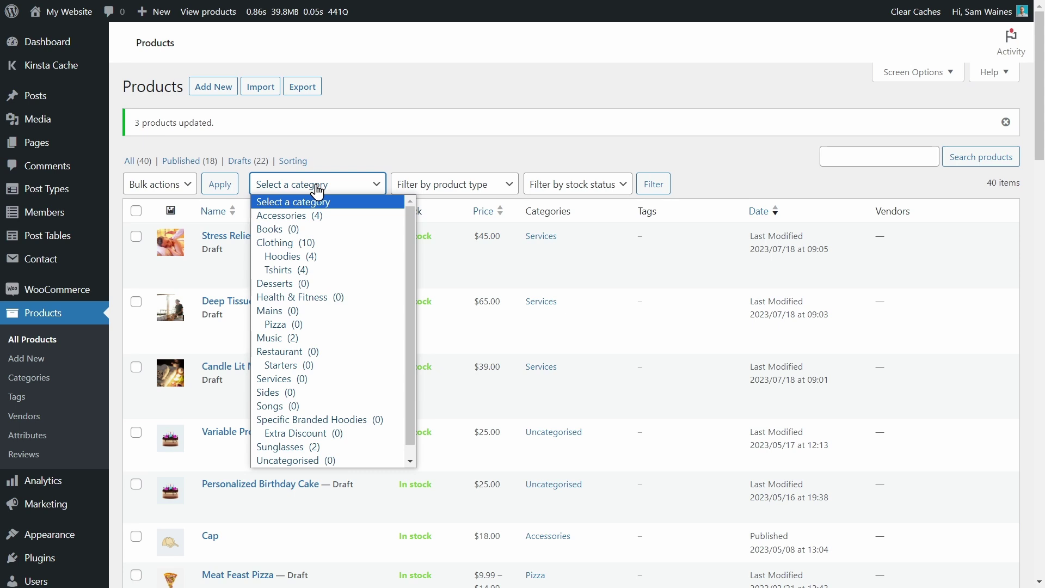
Filter to Uncategorised products and bulk-assign both birthday cakes to Desserts.
left_click(315, 463)
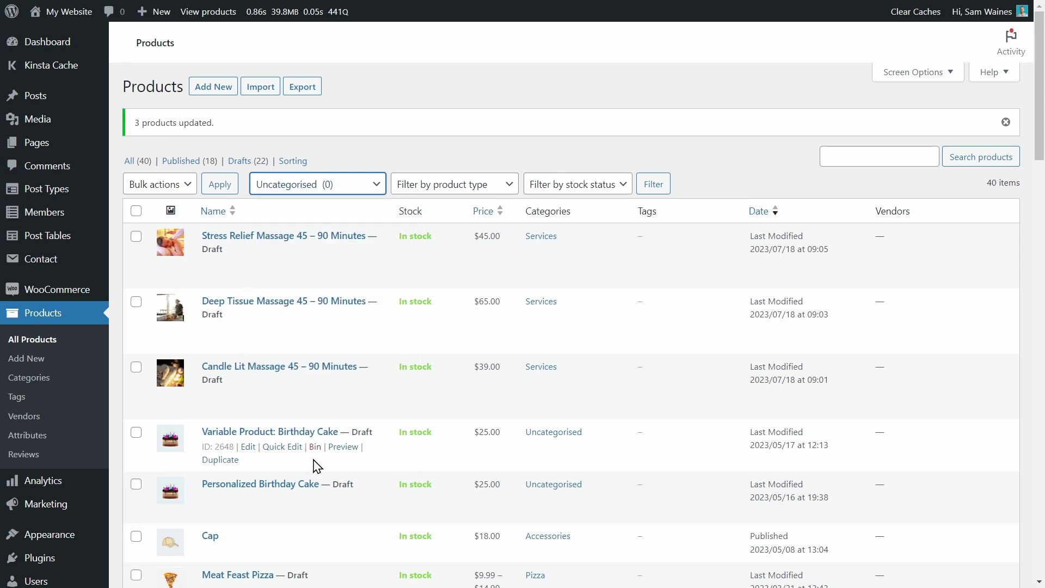
left_click(654, 187)
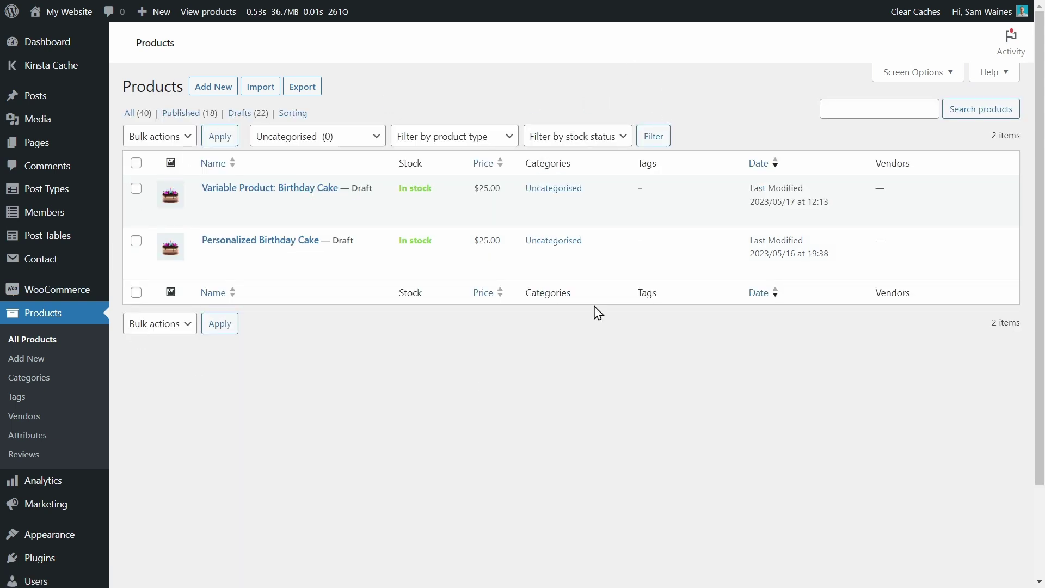
mouse_move(141, 263)
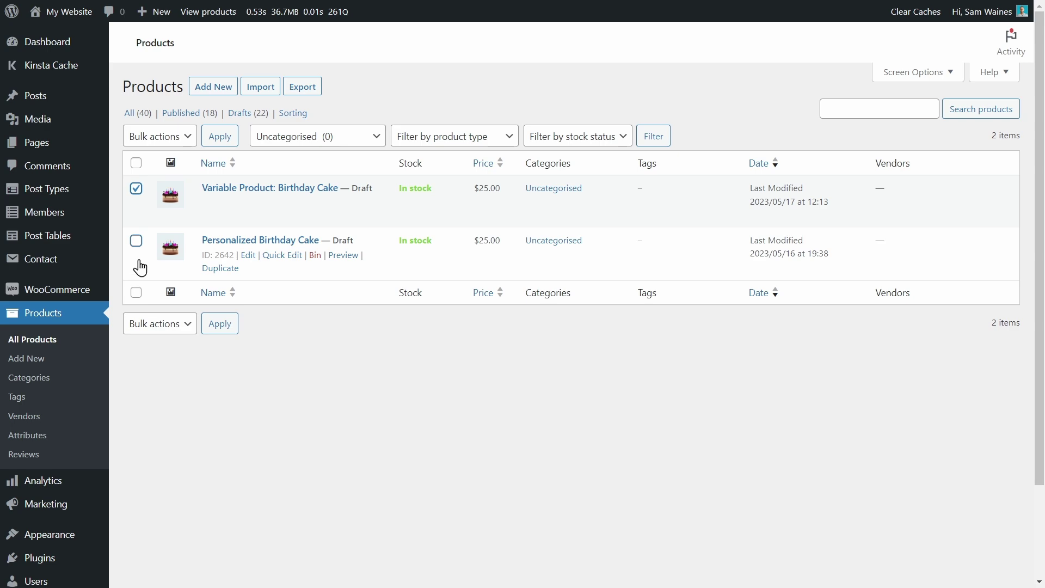
left_click(181, 136)
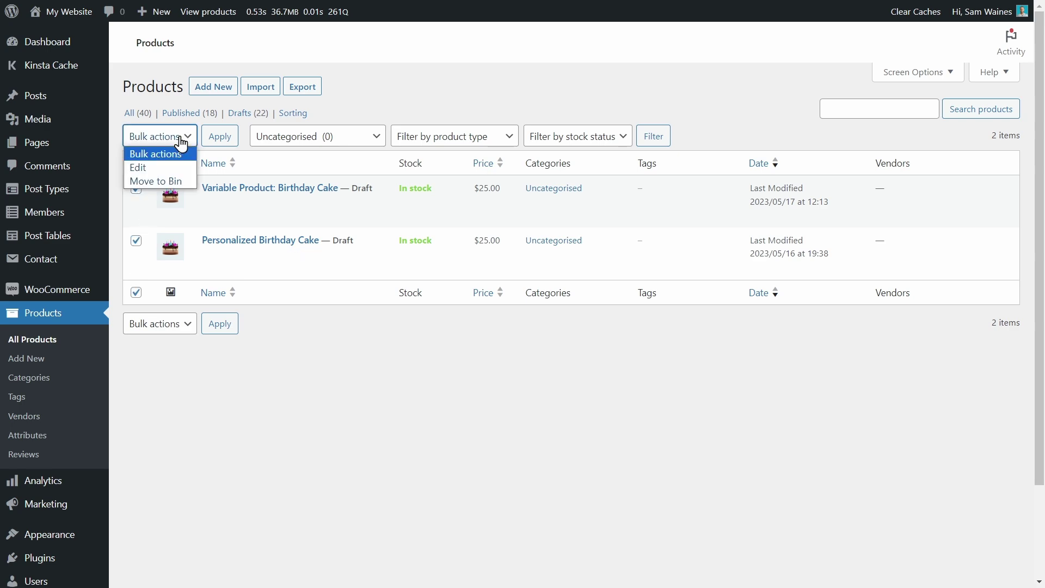
left_click(167, 167)
left_click(213, 138)
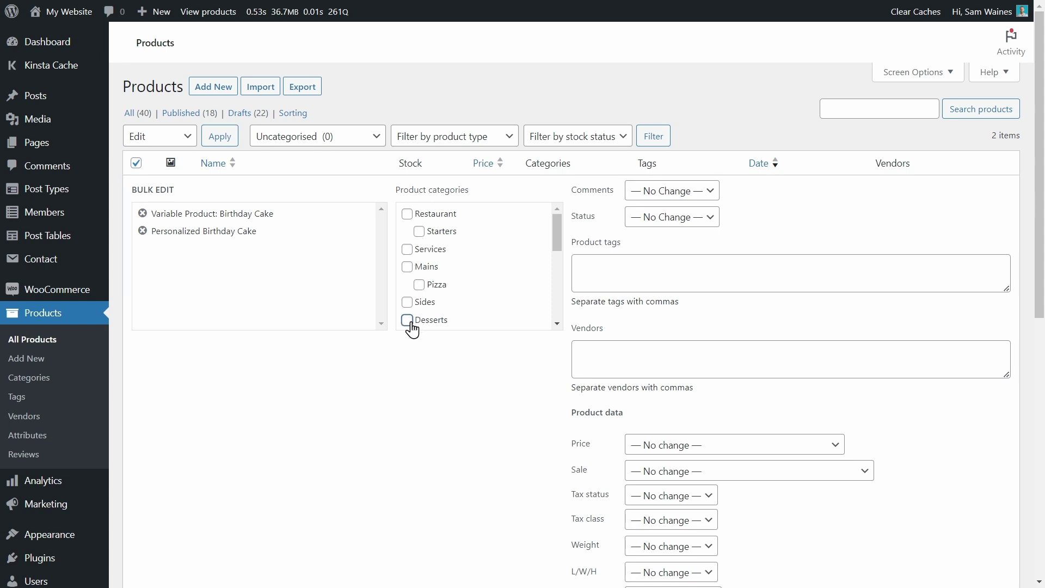
scroll(411, 328, "down", 4)
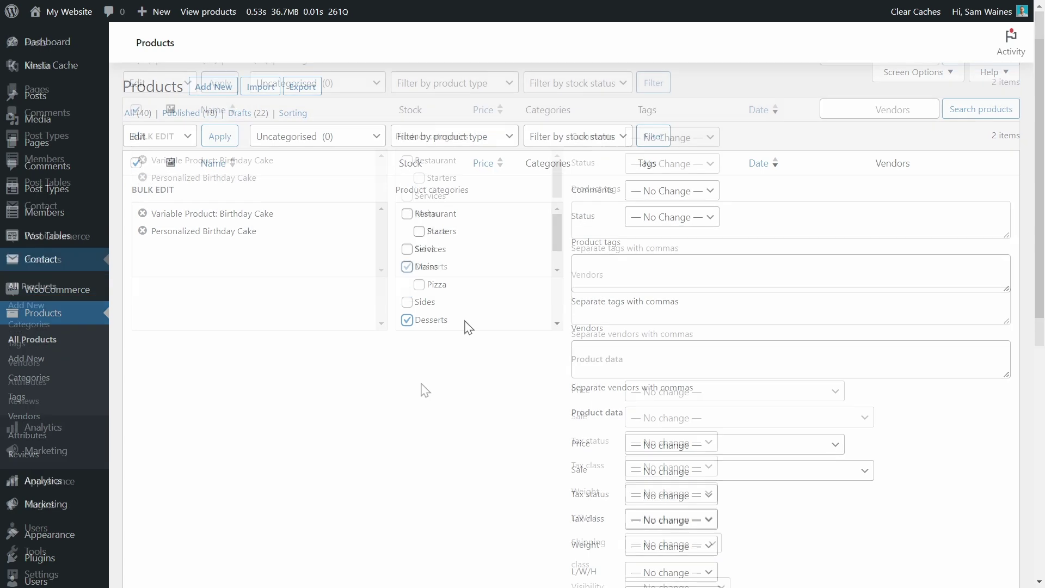
left_click(153, 545)
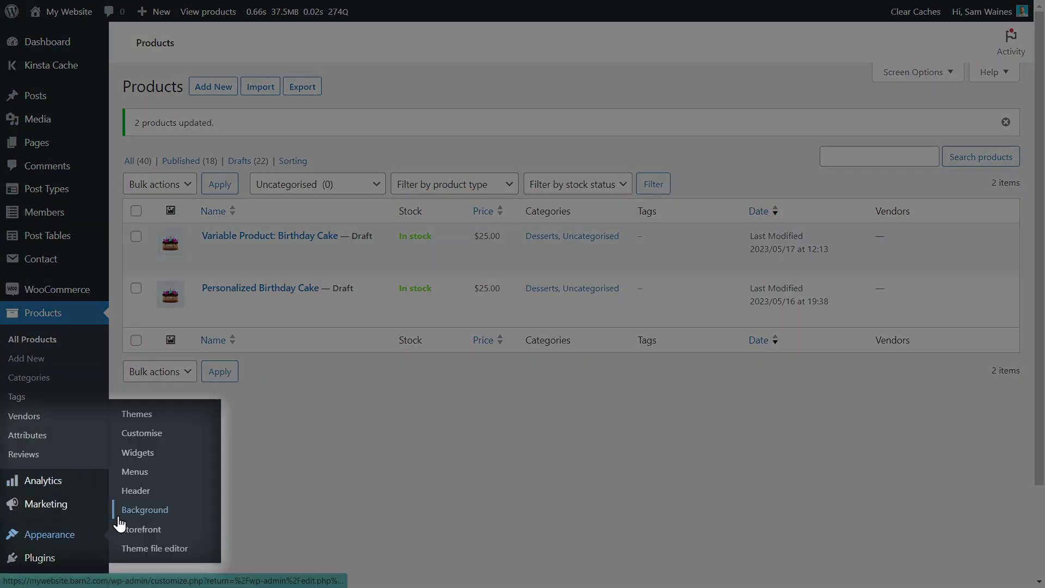
In the Menus editor, enable Product categories through Screen Options.
left_click(142, 473)
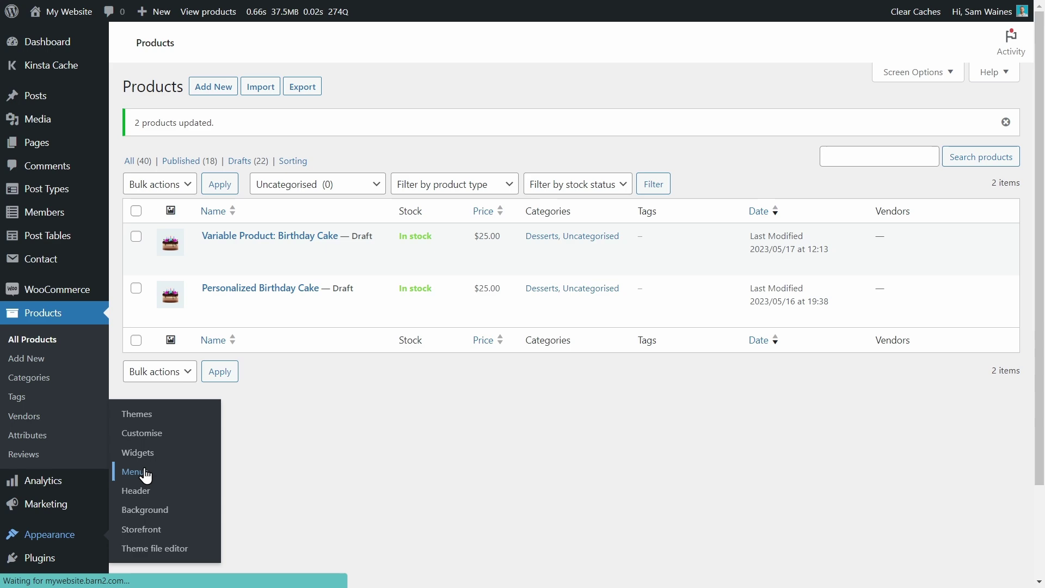
scroll(215, 332, "down", 3)
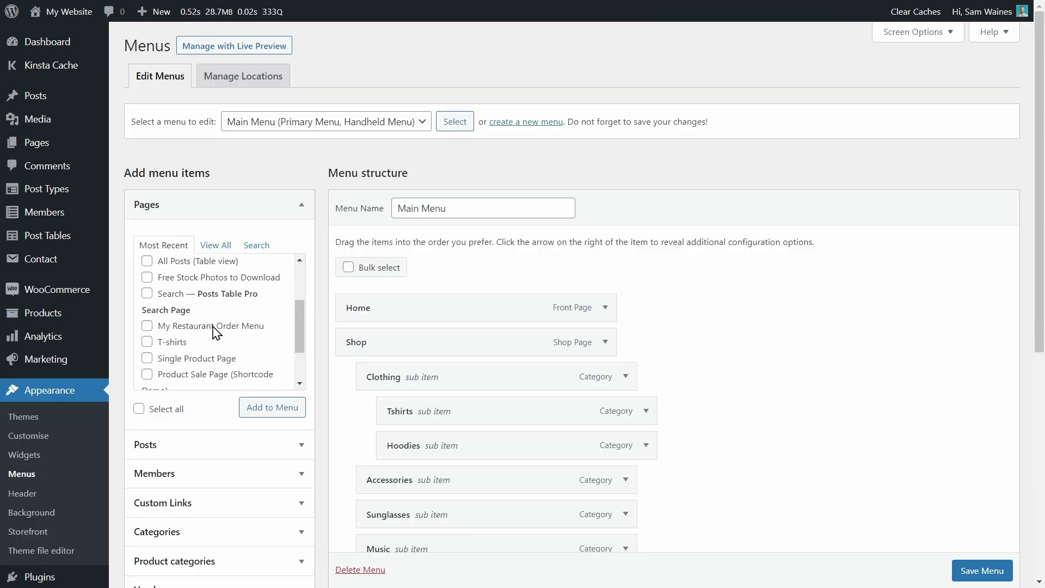
scroll(215, 332, "down", 2)
scroll(215, 332, "down", 1)
scroll(187, 466, "down", 1)
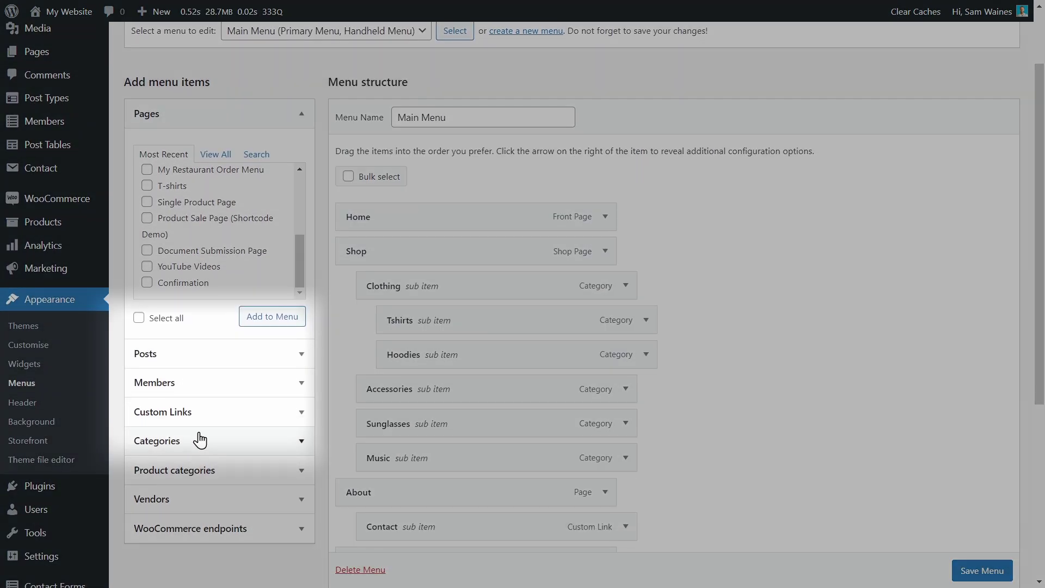
scroll(201, 437, "down", 1)
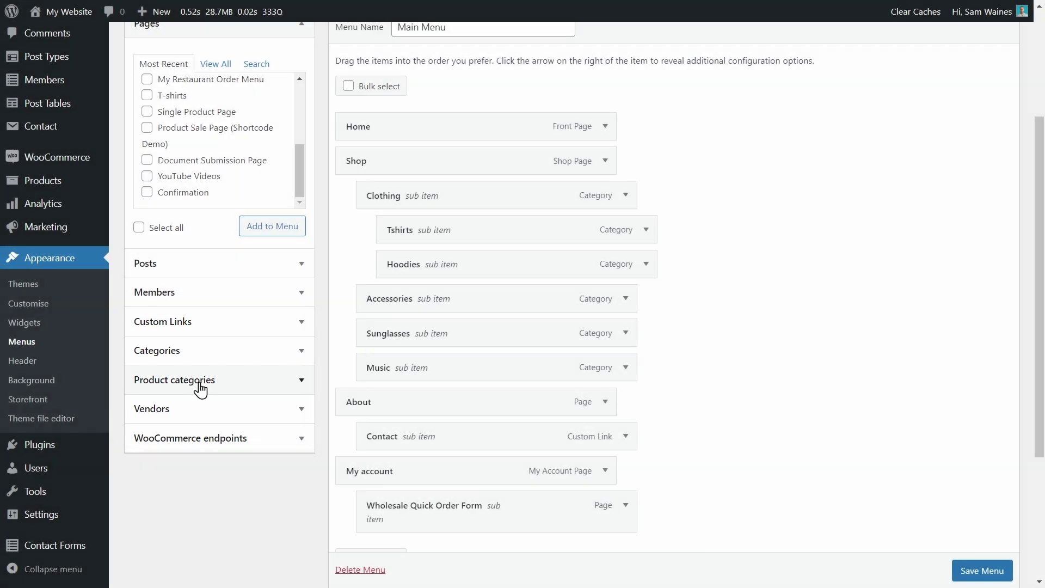
scroll(560, 323, "up", 2)
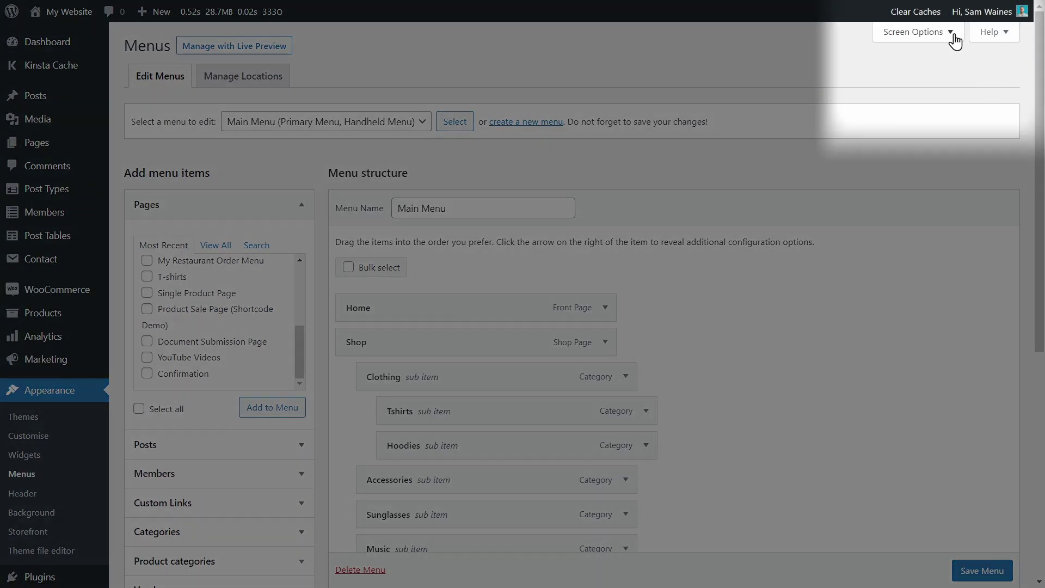
left_click(951, 37)
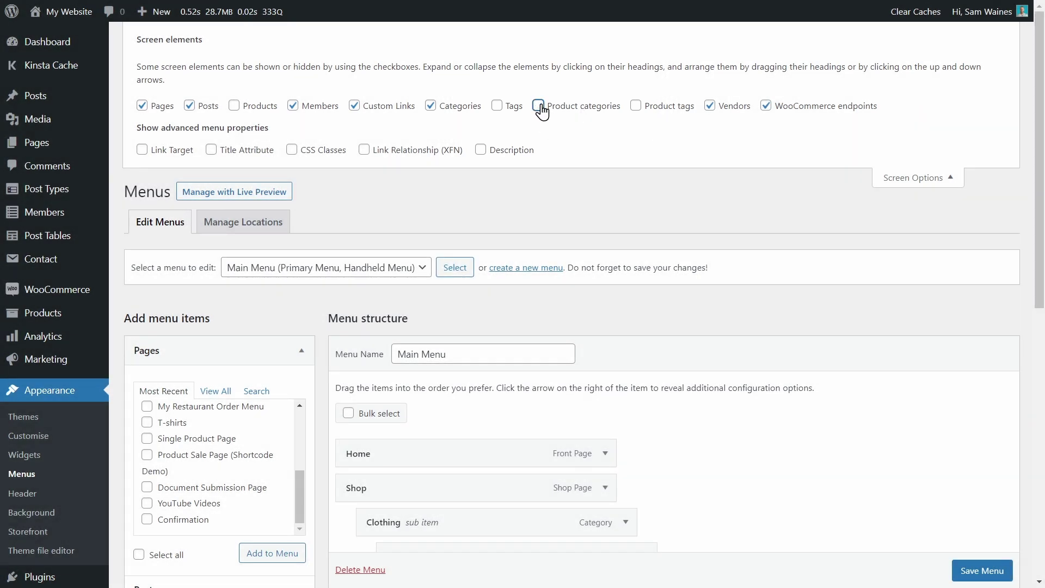
scroll(781, 140, "down", 1)
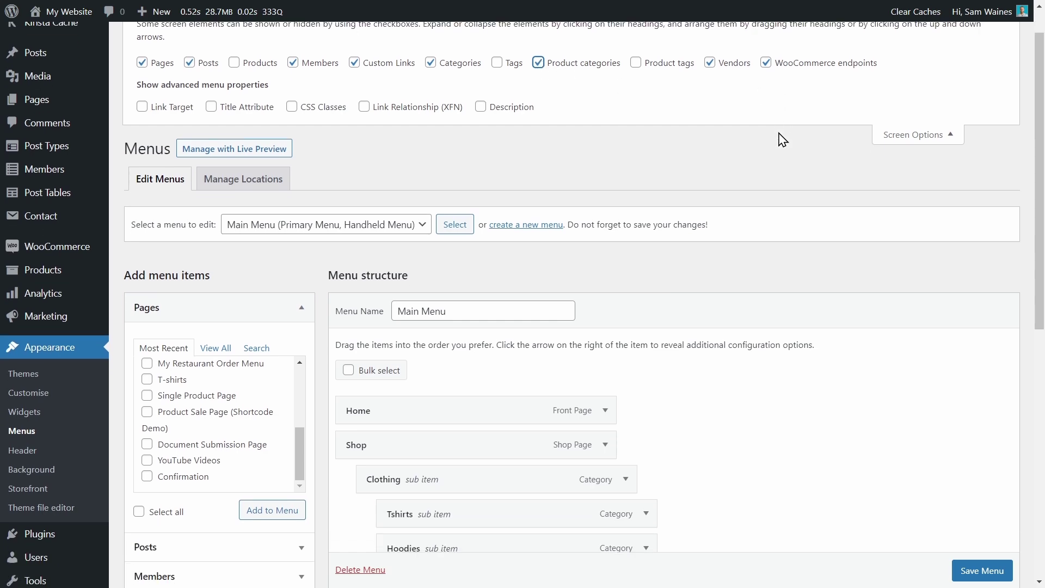
scroll(988, 88, "down", 1)
left_click(948, 88)
scroll(296, 380, "down", 1)
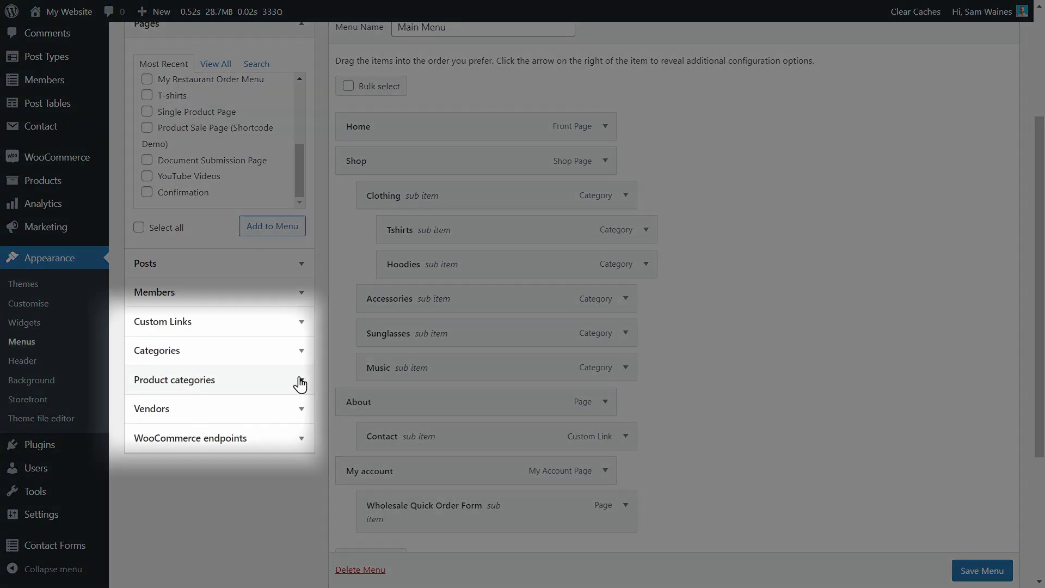
Add Restaurant, Starters, Mains, Pizza, Desserts and Sides categories to the Main Menu.
left_click(298, 383)
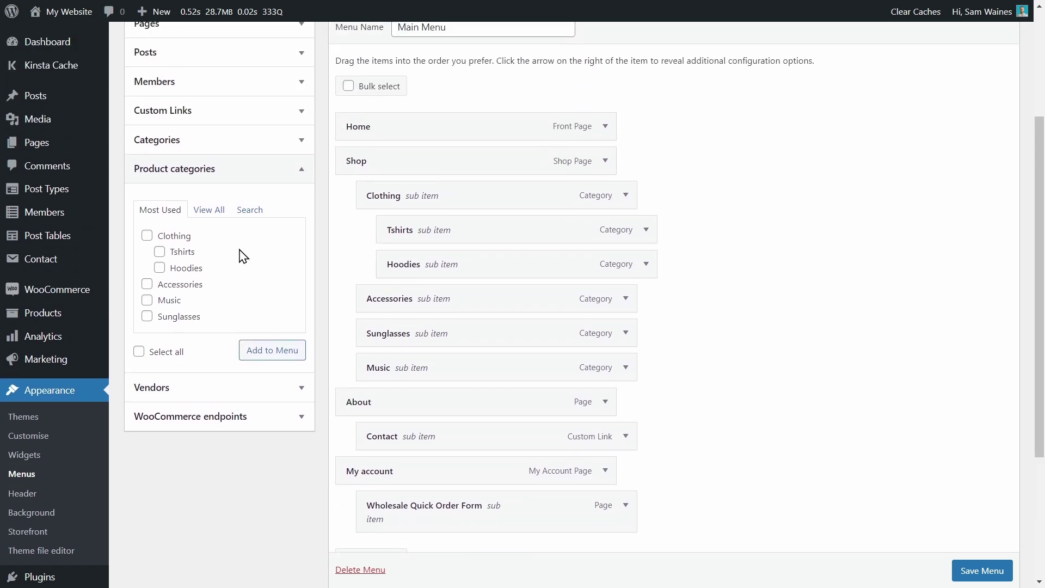
left_click(210, 211)
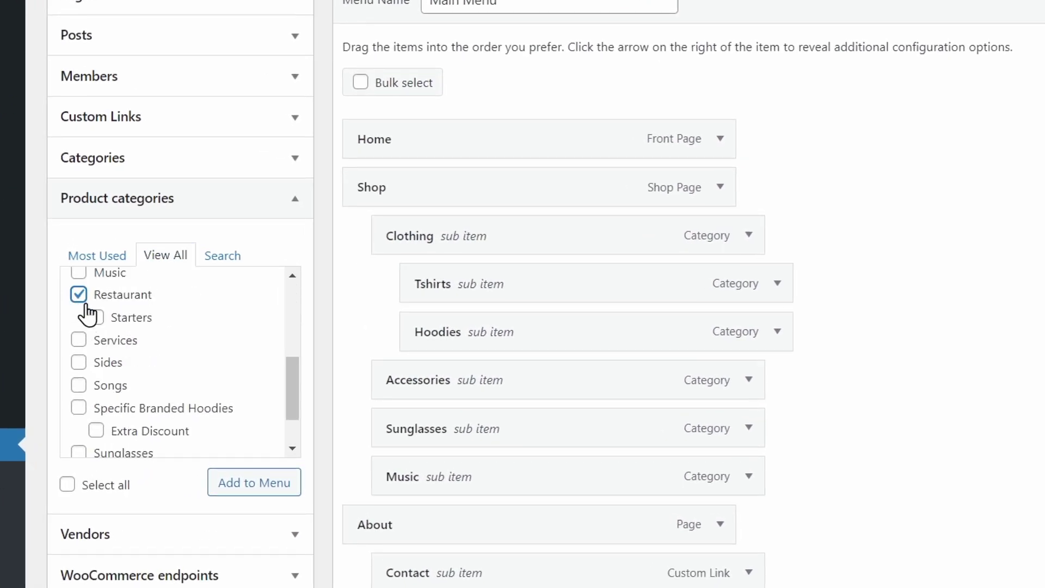
left_click(96, 319)
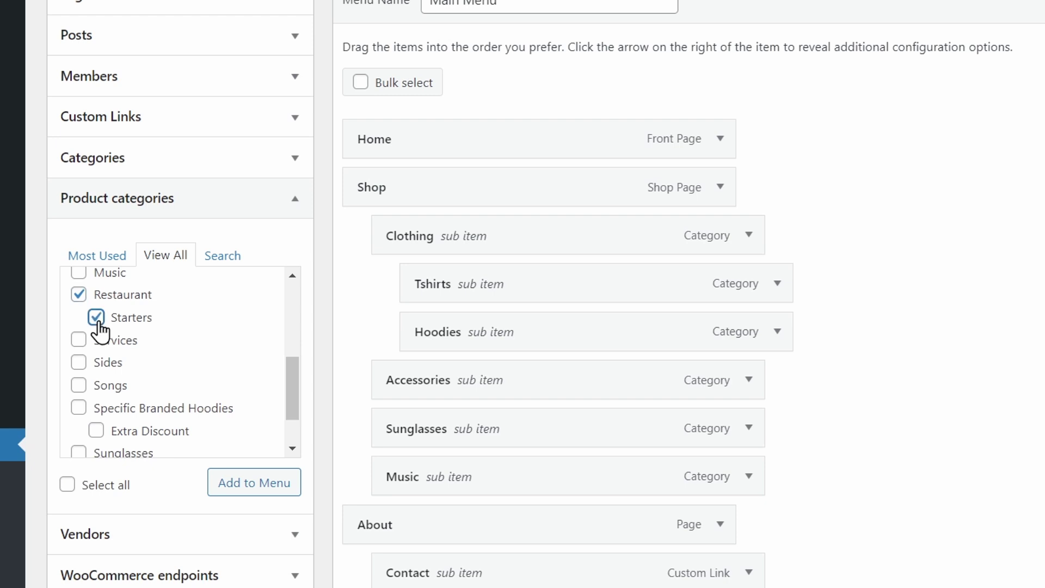
left_click(79, 362)
scroll(100, 412, "up", 3)
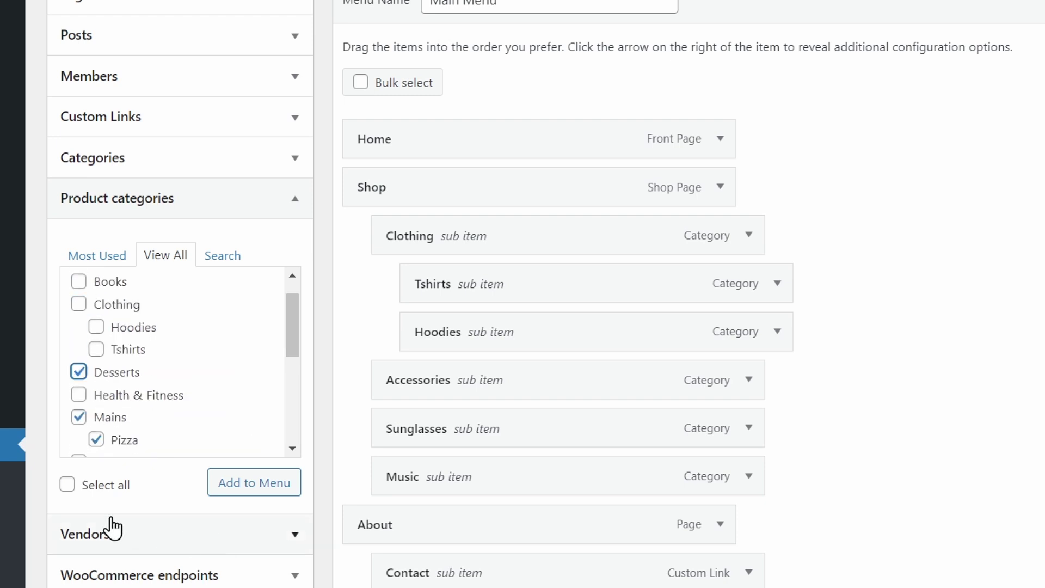
left_click(278, 501)
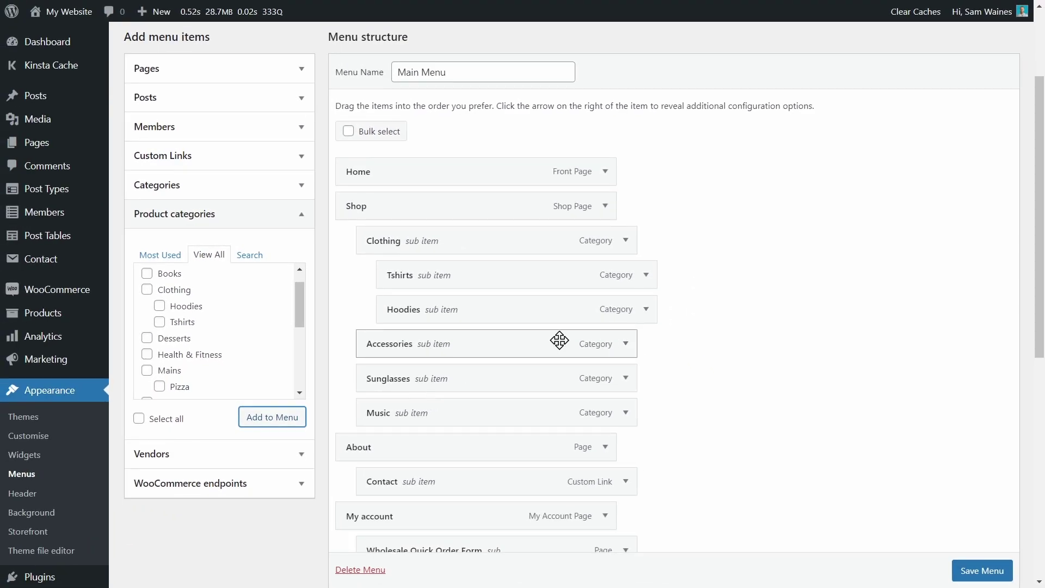
scroll(560, 339, "down", 2)
scroll(560, 339, "down", 2)
scroll(559, 340, "down", 2)
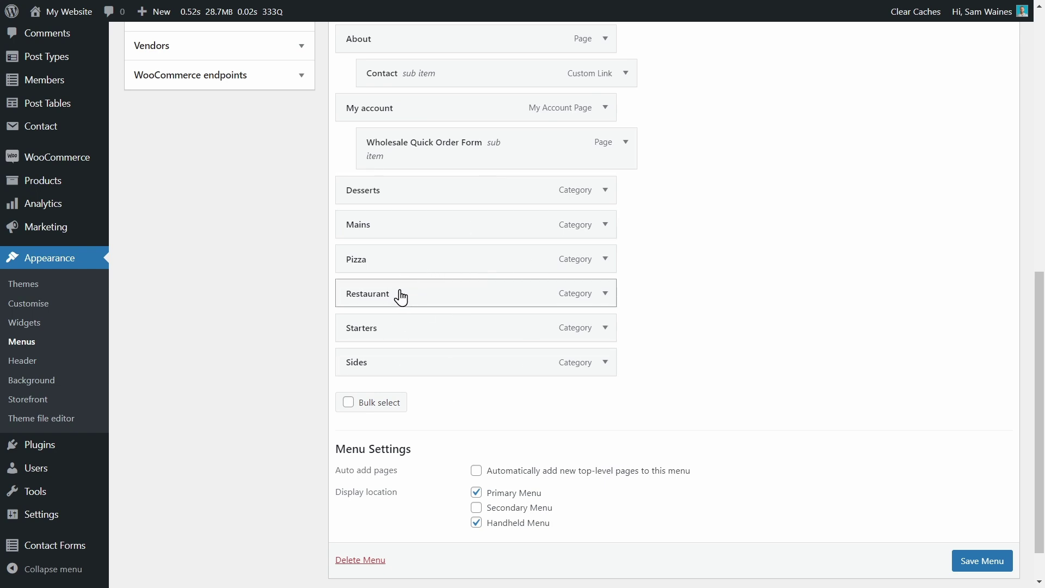
Nest Starters, Mains, Desserts and Sides under Restaurant, Pizza under Mains, and save.
left_click_drag(400, 297, 385, 192)
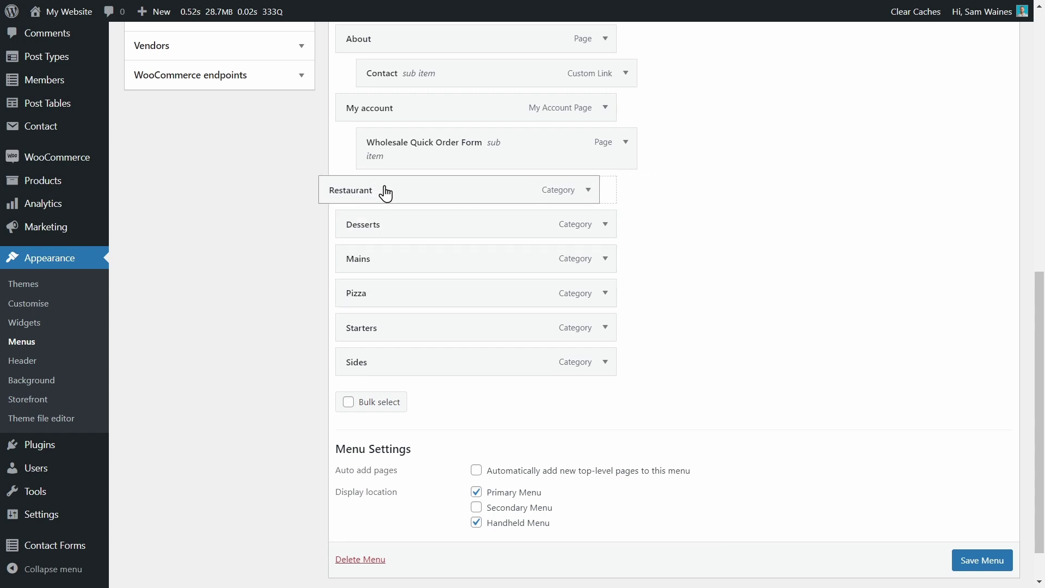
left_click_drag(386, 192, 392, 190)
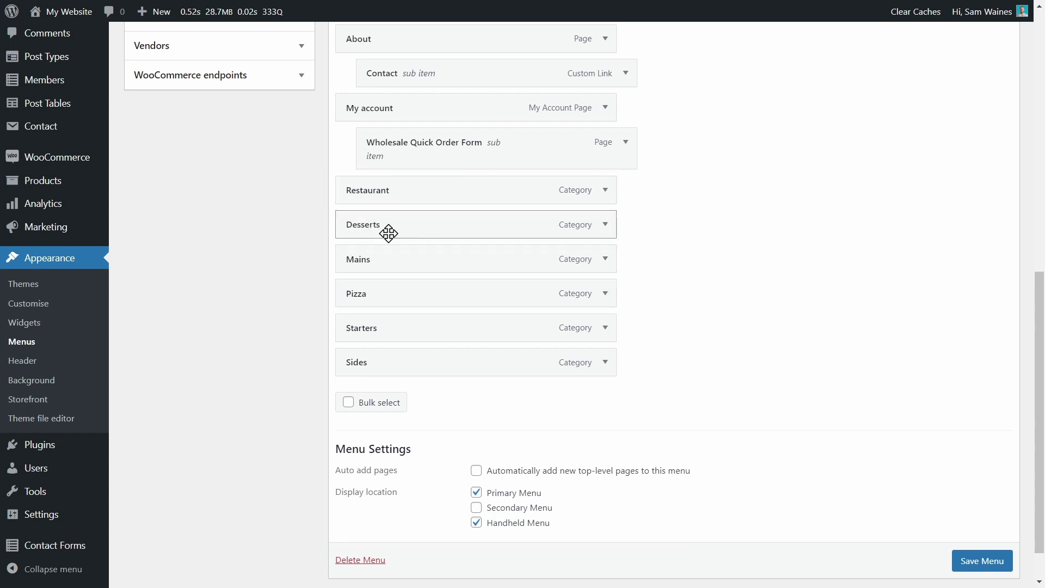
left_click_drag(374, 263, 396, 231)
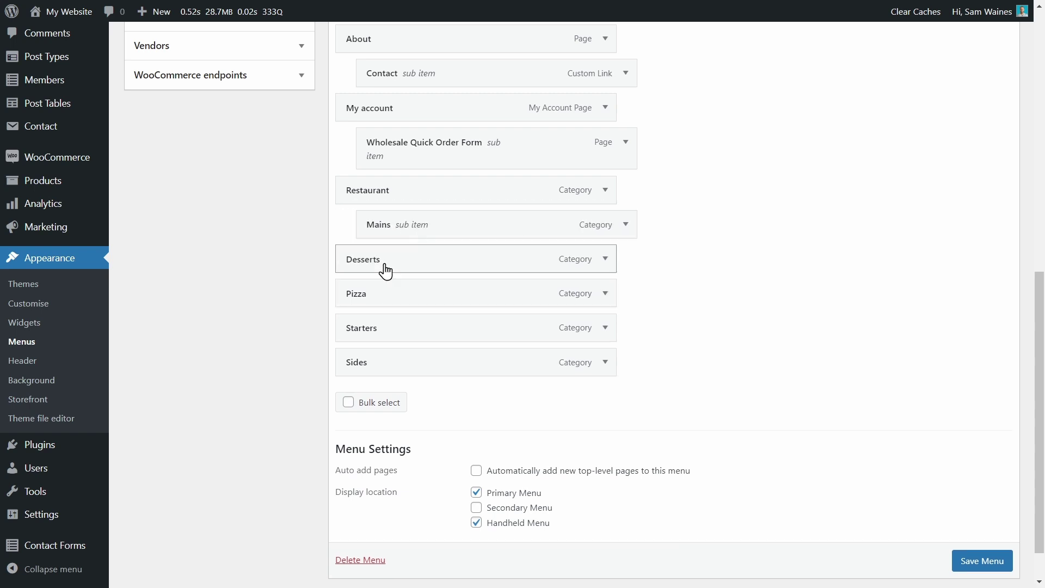
mouse_move(385, 266)
left_mouse_down()
mouse_move(411, 267)
mouse_move(414, 299)
left_mouse_up()
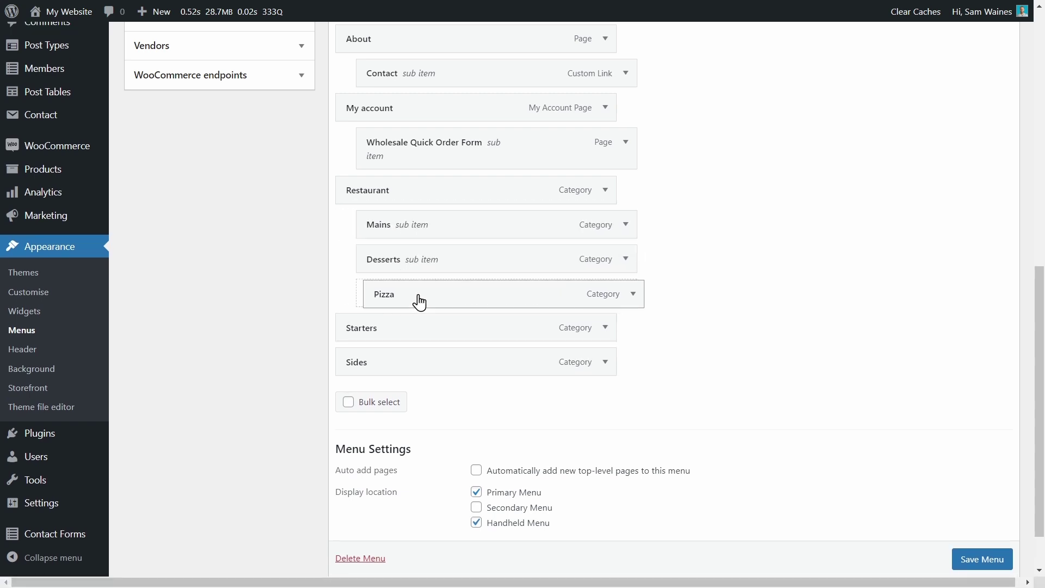
left_click_drag(391, 332, 422, 224)
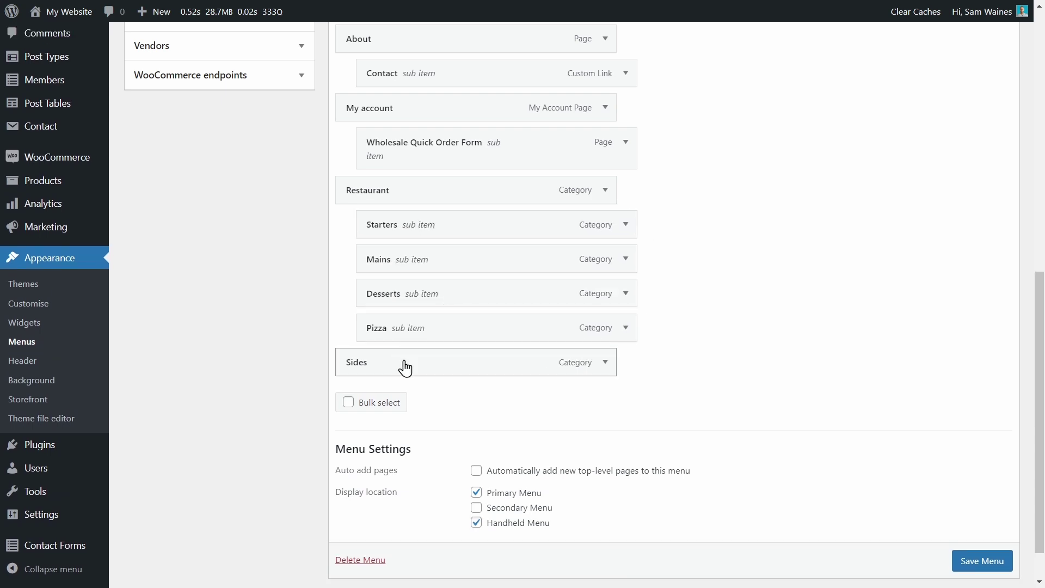
left_click_drag(369, 370, 399, 366)
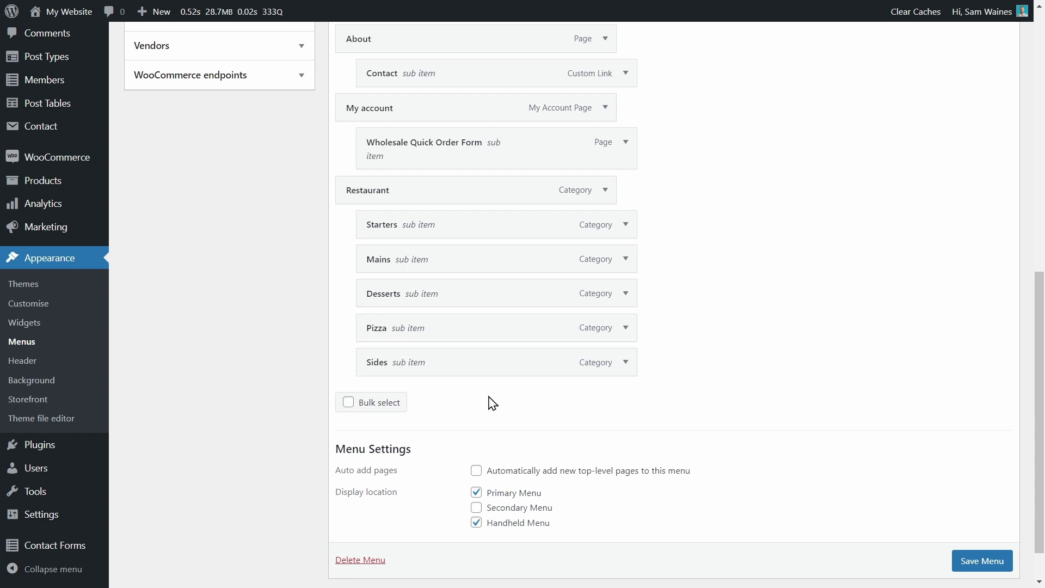
left_click_drag(373, 329, 401, 300)
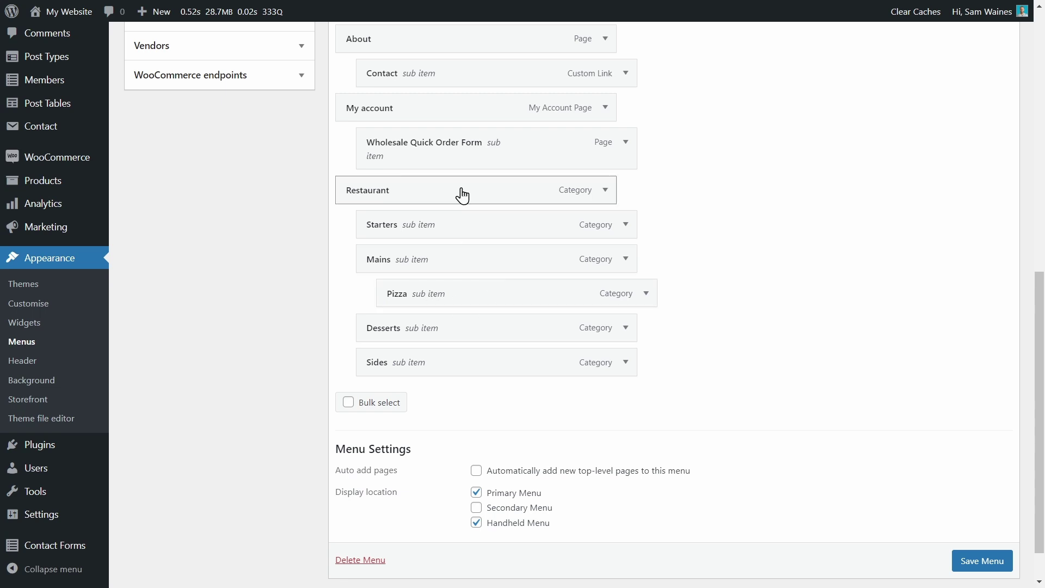
scroll(914, 273, "down", 1)
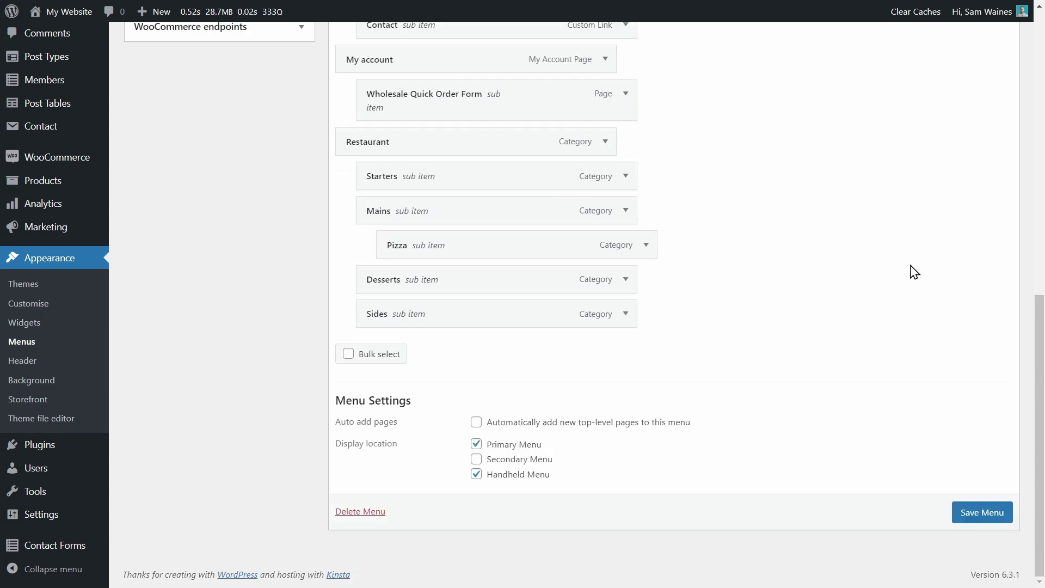
left_click(978, 515)
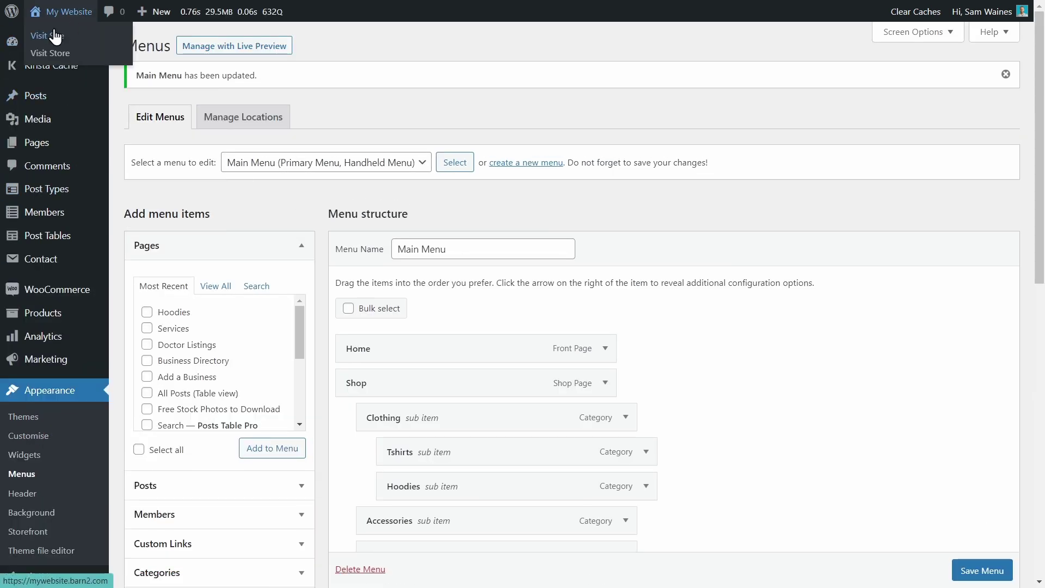
View the live site to check the Restaurant dropdown in the header menu.
left_click(52, 34)
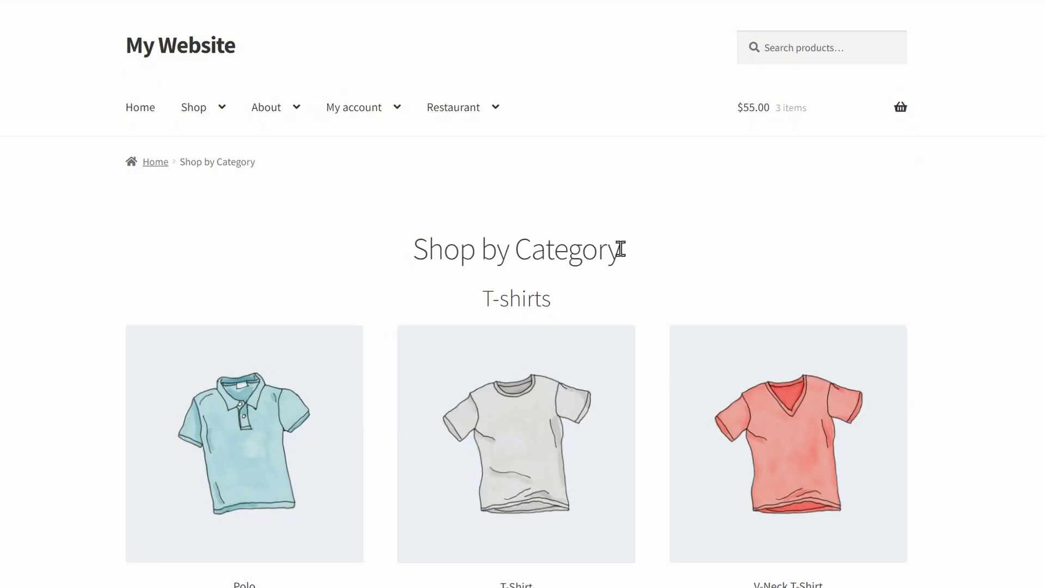
scroll(626, 248, "down", 2)
scroll(628, 205, "down", 3)
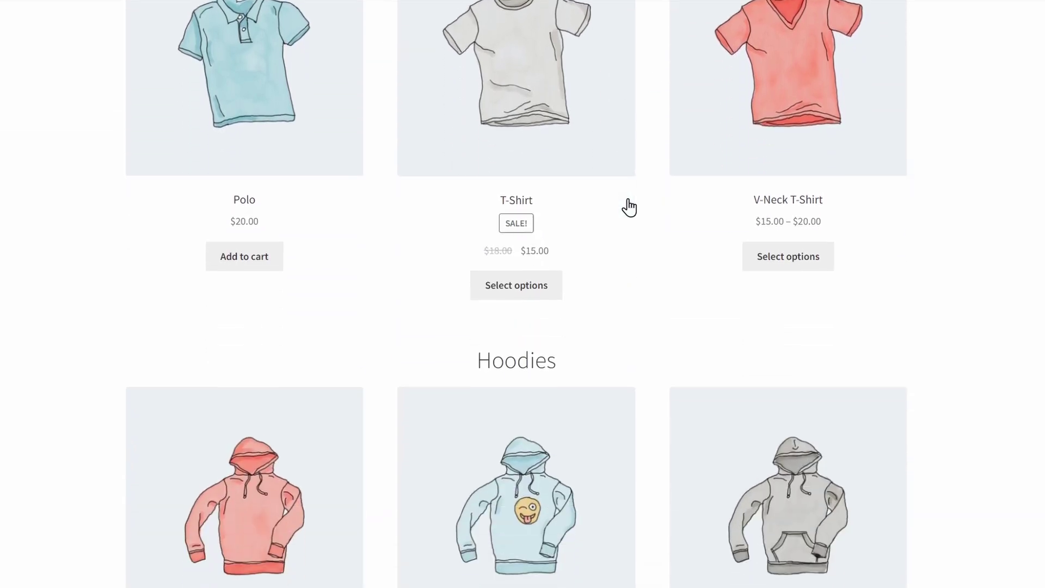
scroll(629, 208, "down", 2)
scroll(619, 238, "down", 3)
scroll(621, 238, "down", 2)
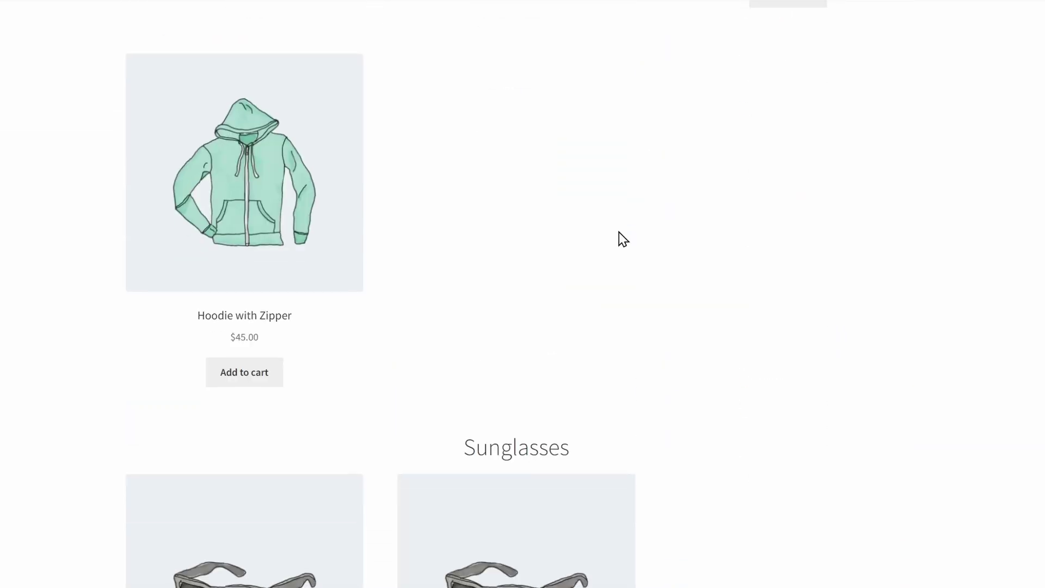
scroll(621, 238, "down", 3)
scroll(649, 264, "down", 3)
scroll(650, 263, "down", 2)
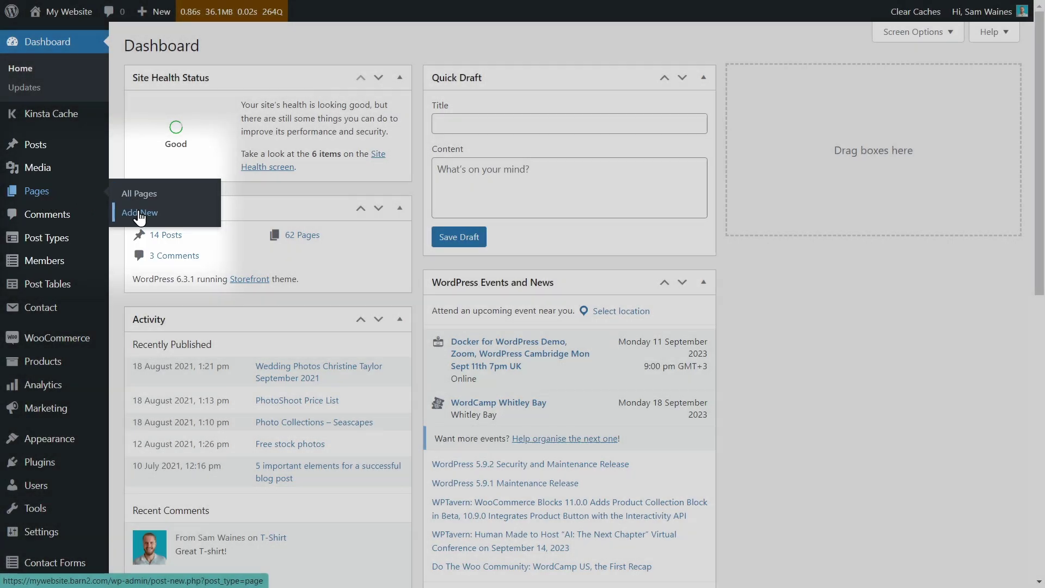
Publish a new blank page titled 'Shop by Category'.
left_click(139, 214)
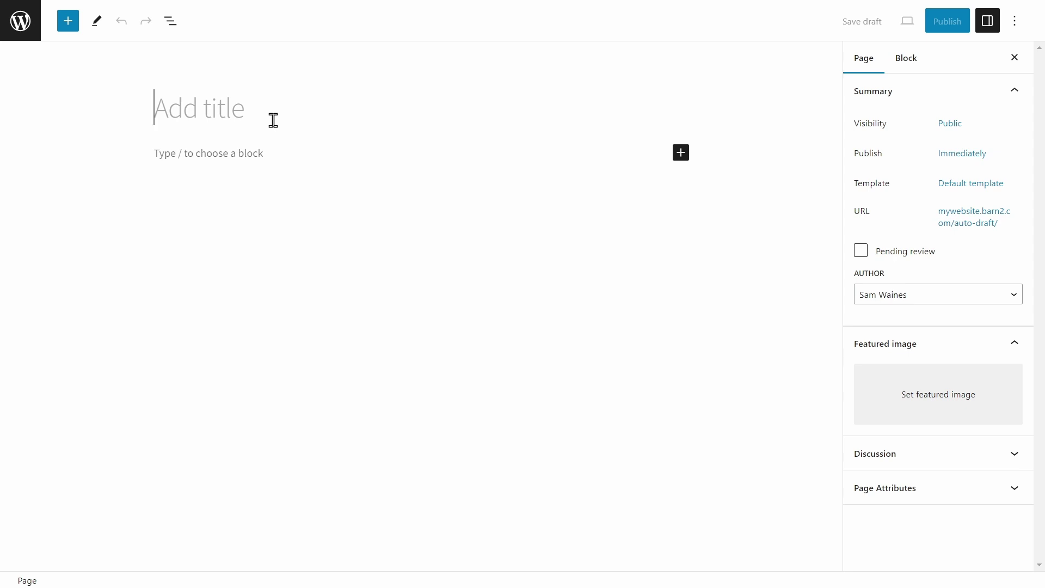
type("Shop by Category")
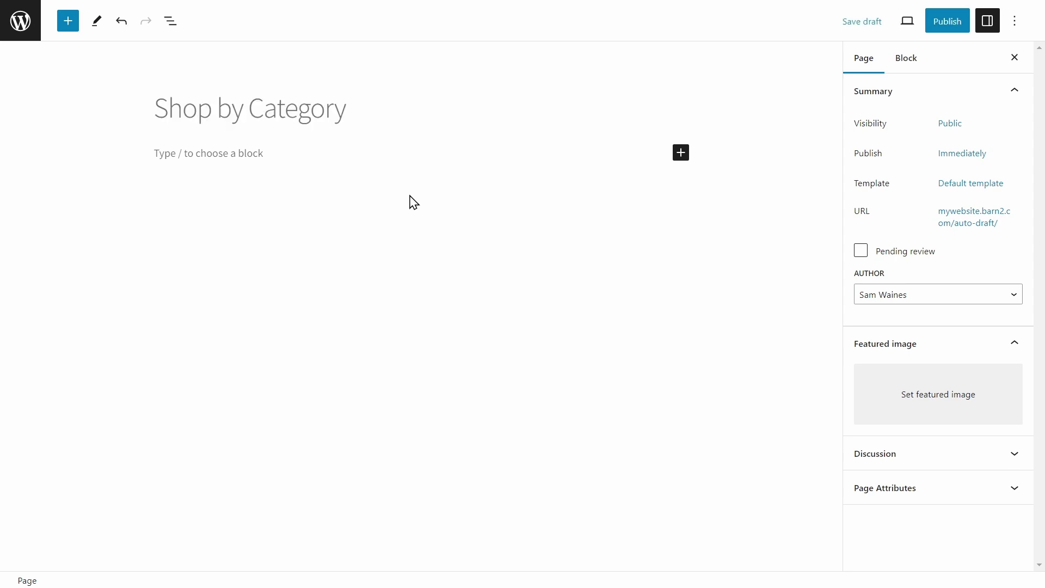
left_click(956, 23)
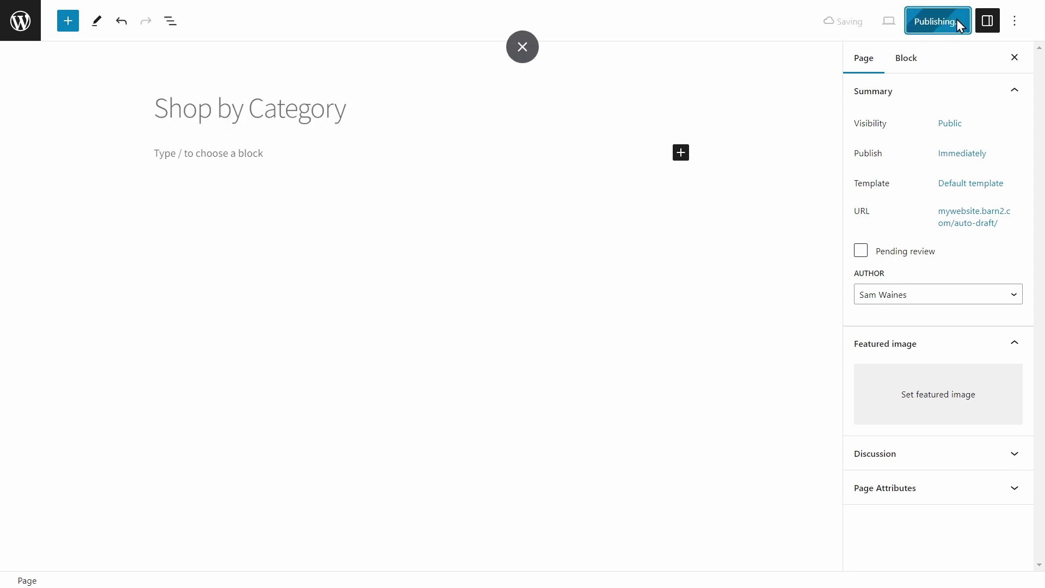
left_click(22, 24)
mouse_move(56, 337)
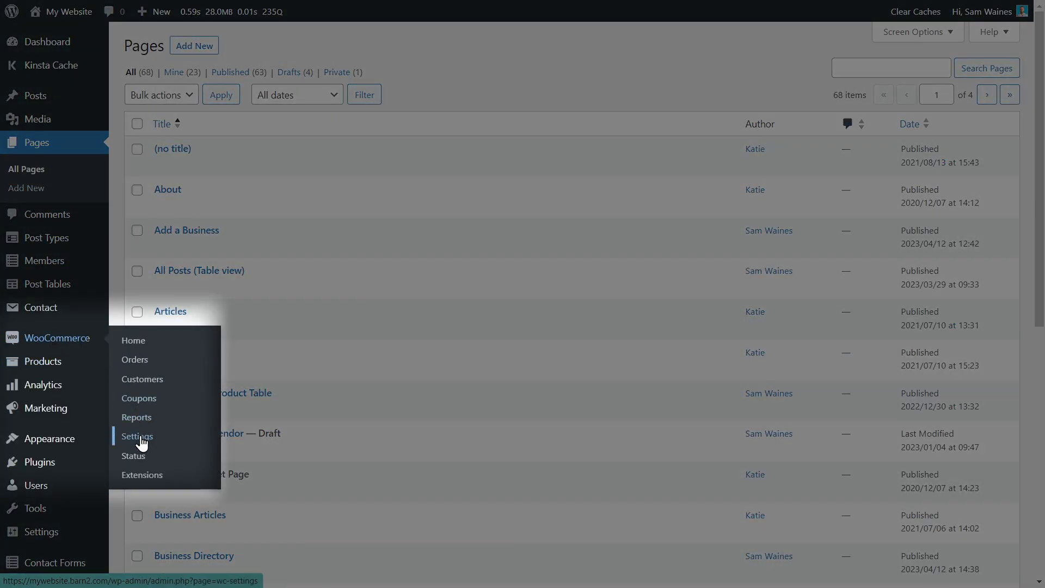
Set 'Shop by Category' as the Shop page in WooCommerce Products settings and save.
left_click(138, 437)
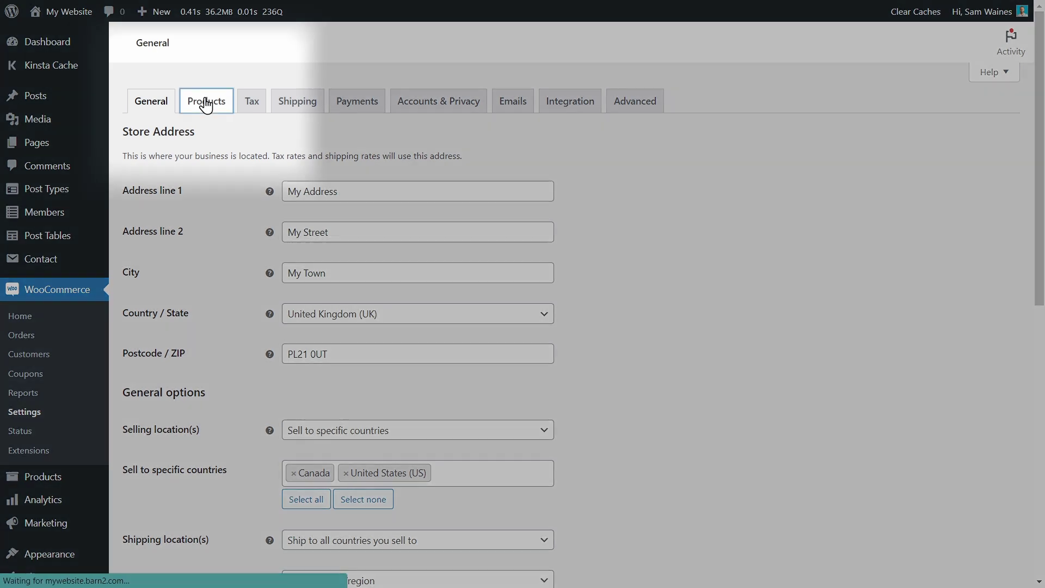
left_click(204, 102)
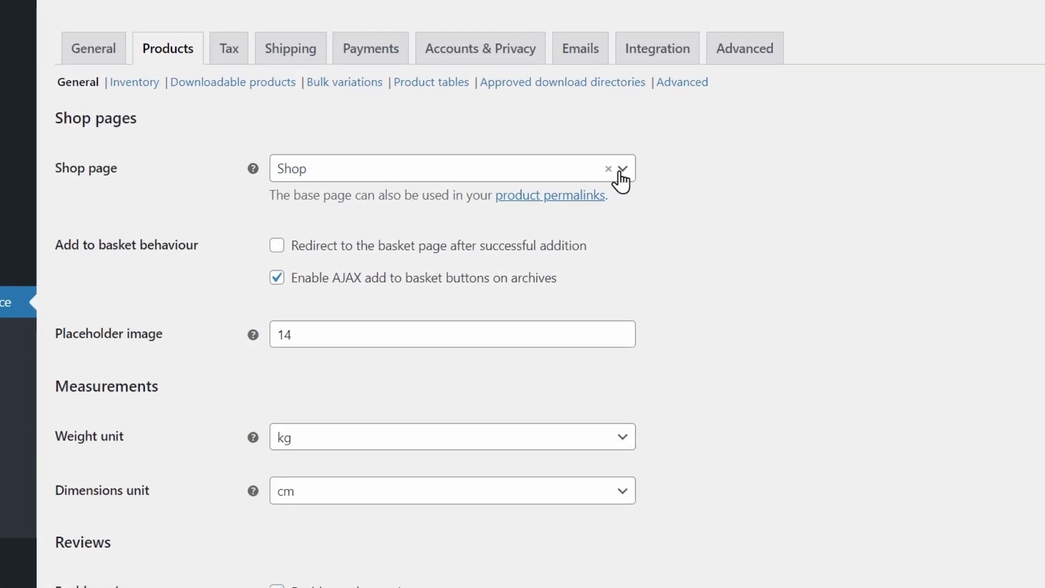
left_click(542, 193)
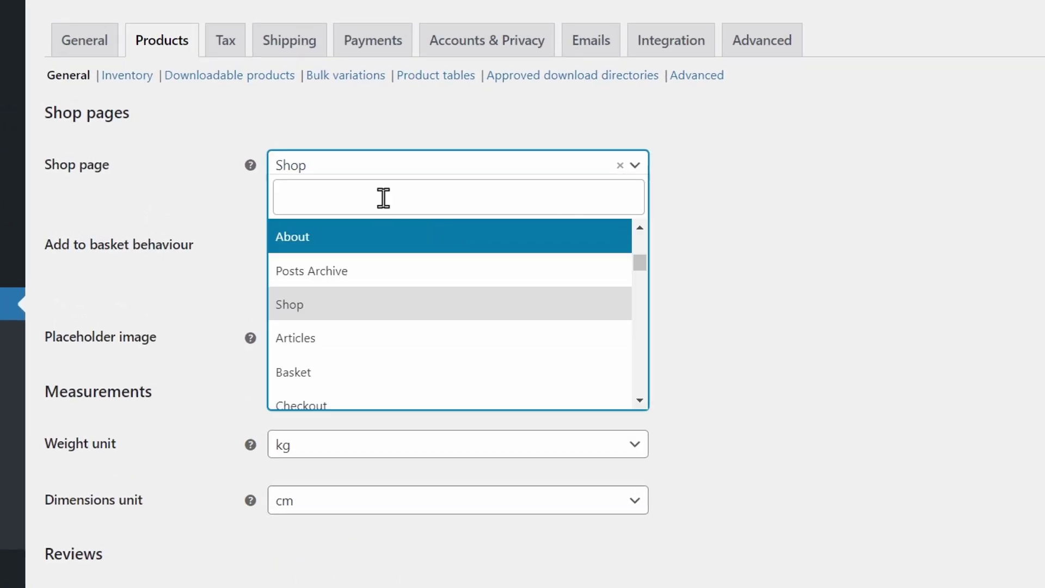
scroll(369, 314, "down", 5)
scroll(369, 315, "down", 5)
type("shop")
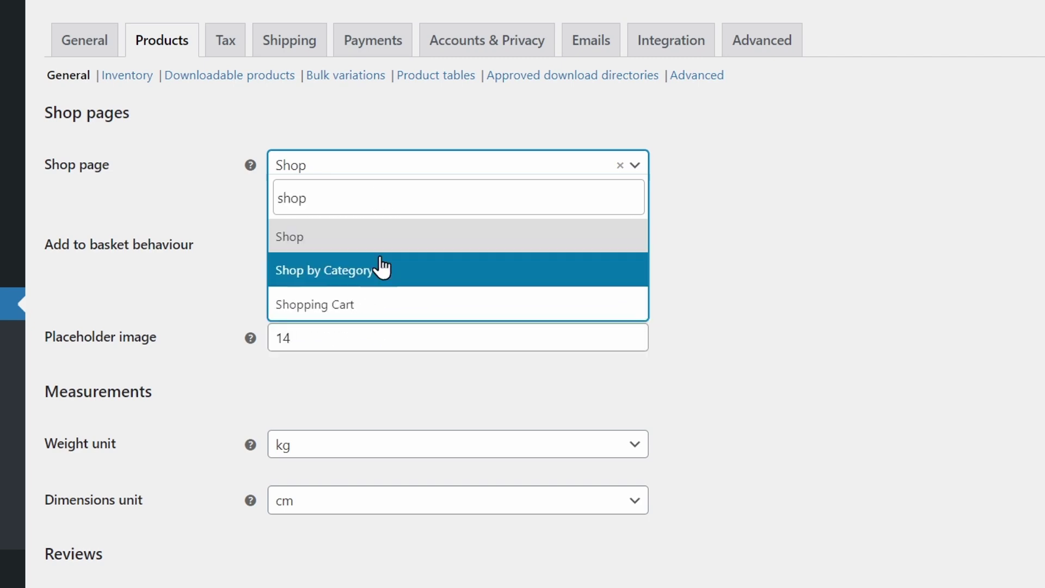
left_click(378, 268)
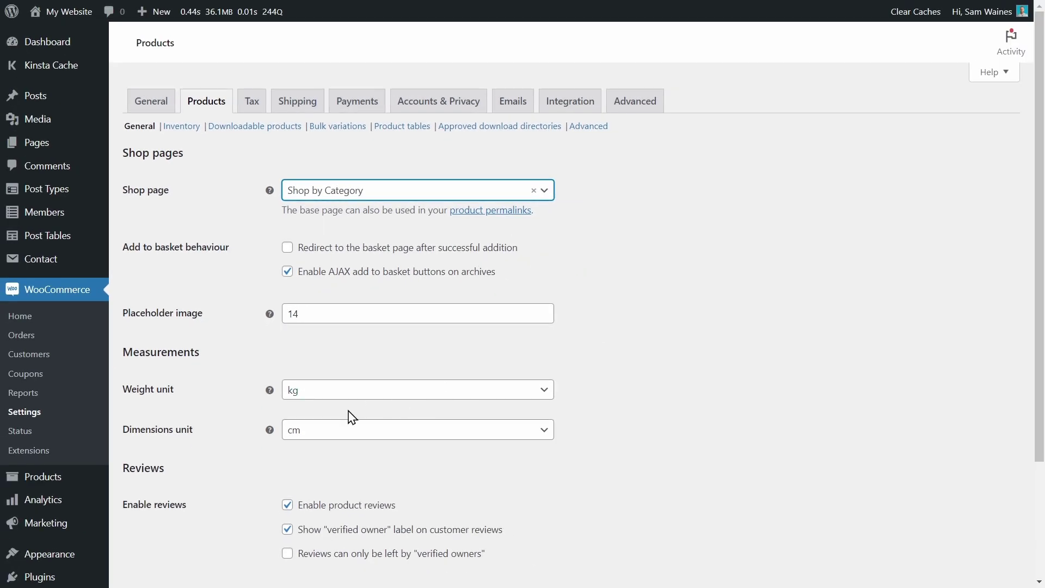
scroll(352, 417, "down", 2)
left_click(144, 522)
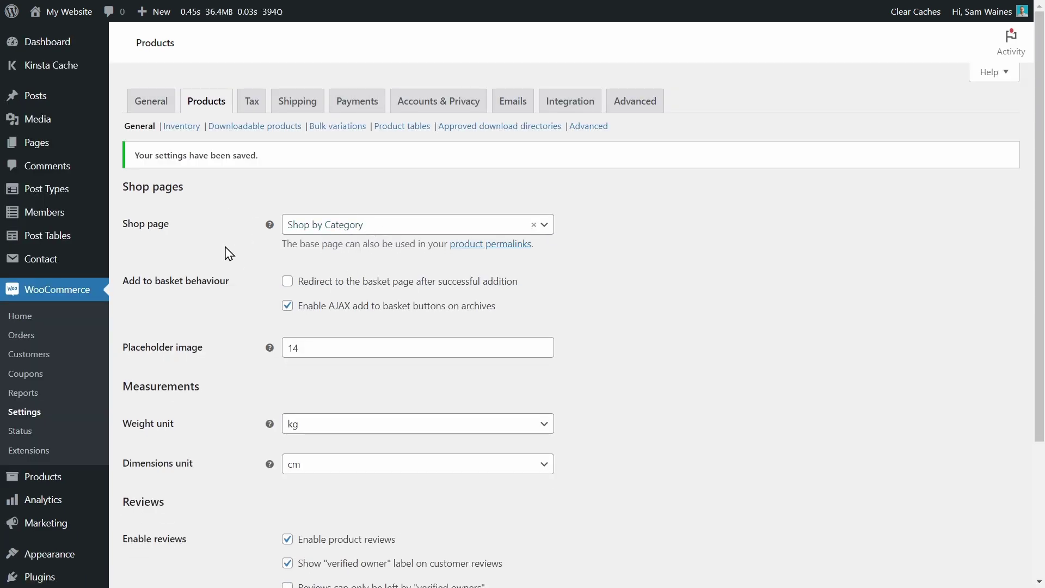
Open the Shop by Category page for editing from the date-sorted Pages list.
left_click(40, 145)
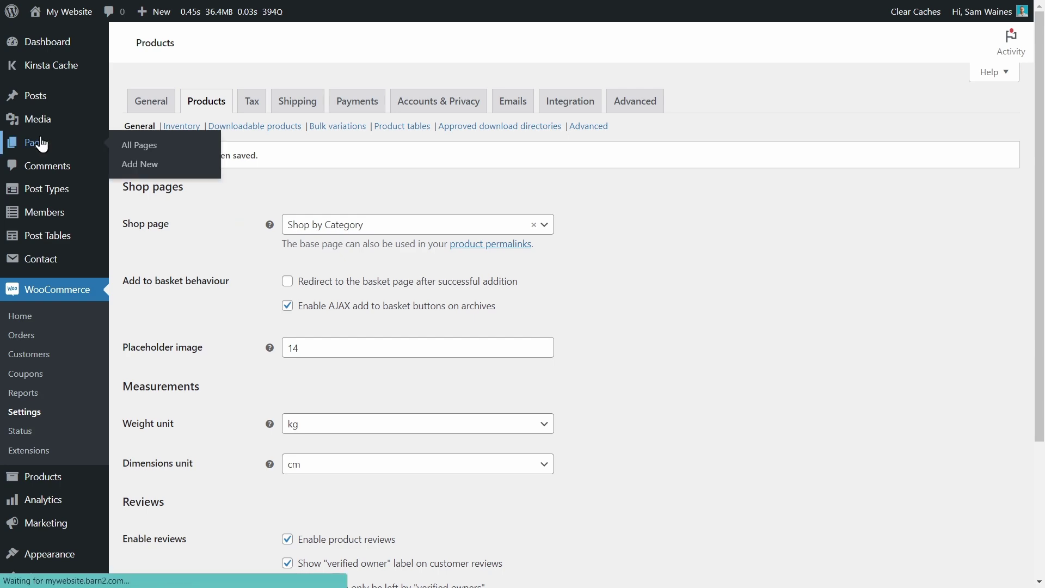
left_click(910, 124)
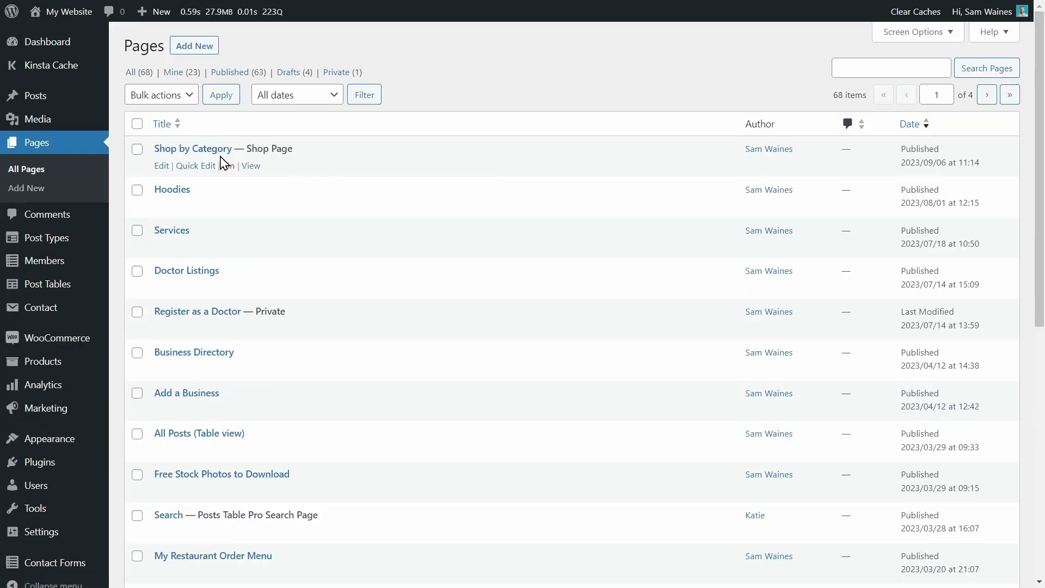
left_click(161, 167)
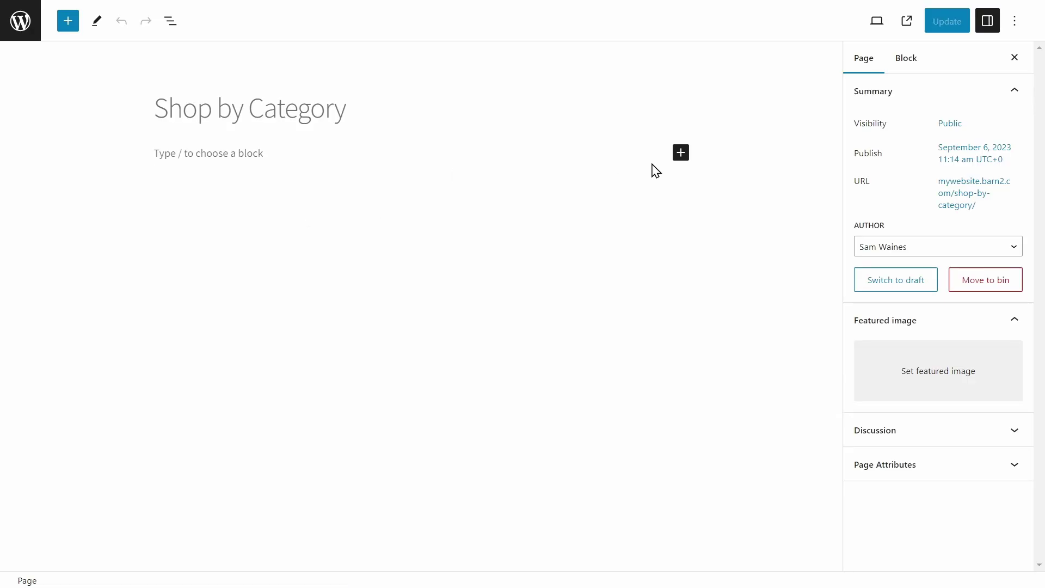
Add a Heading block and a Shortcode block to the page.
left_click(681, 155)
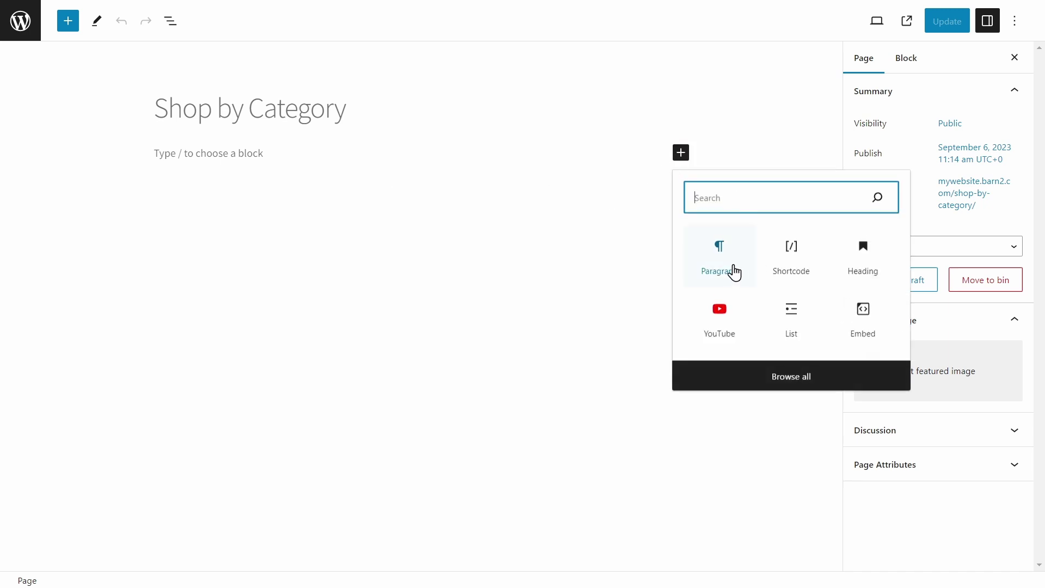
left_click(859, 266)
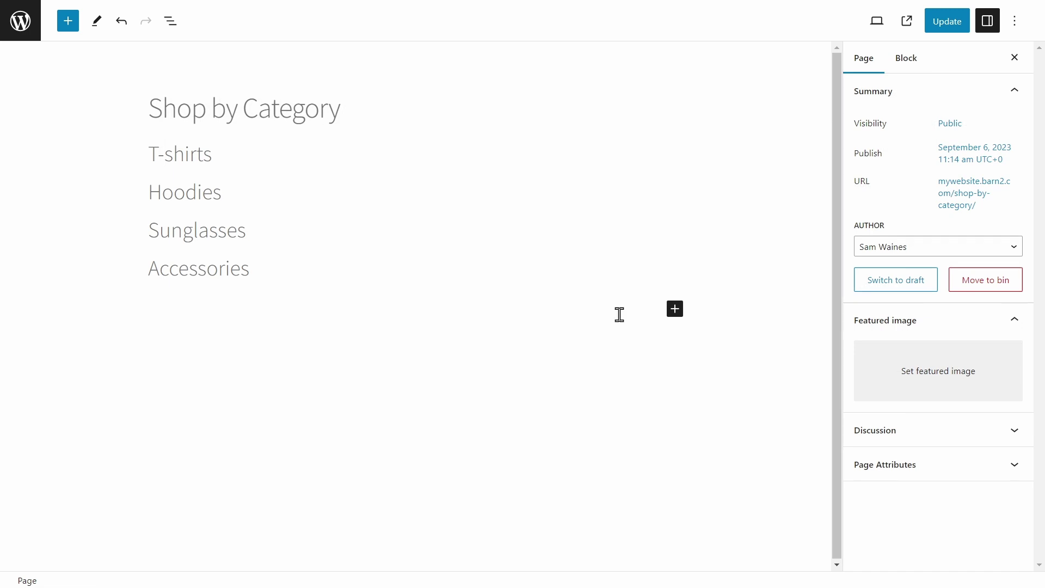
left_click(675, 308)
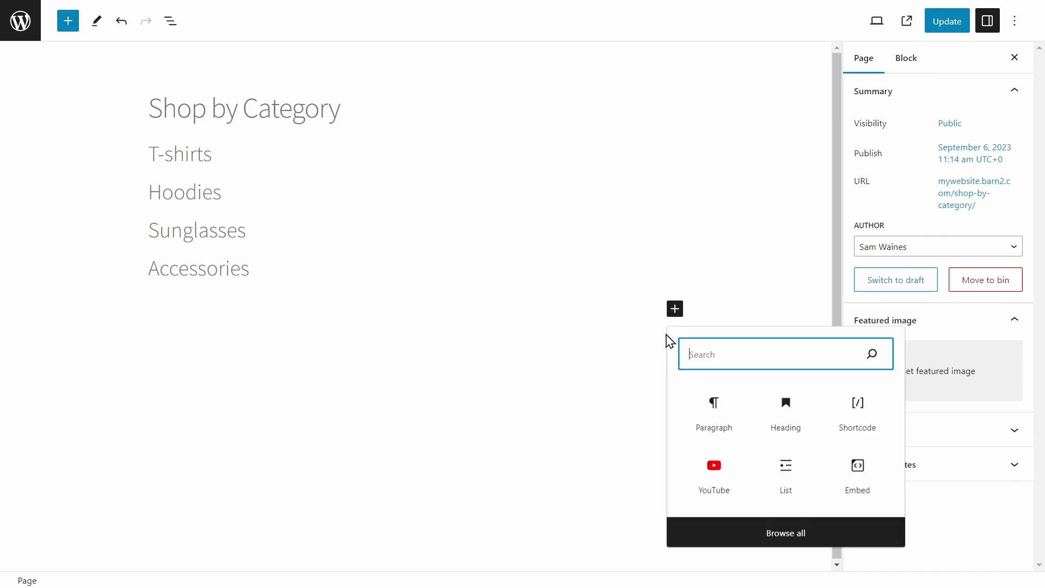
left_click(856, 416)
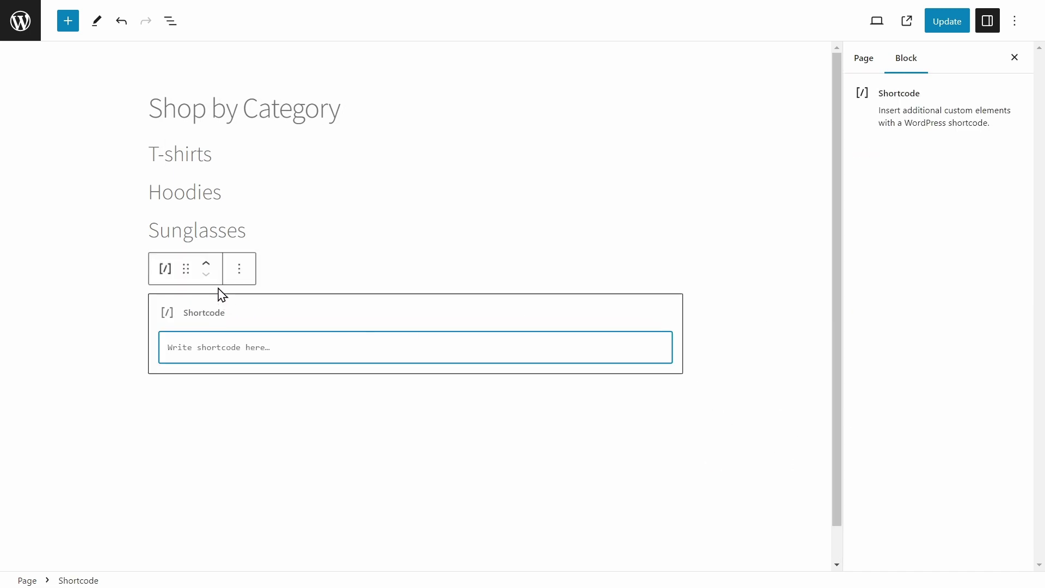
Move the shortcode block up under the T-shirts heading and duplicate it.
left_click(206, 264)
left_click(206, 226)
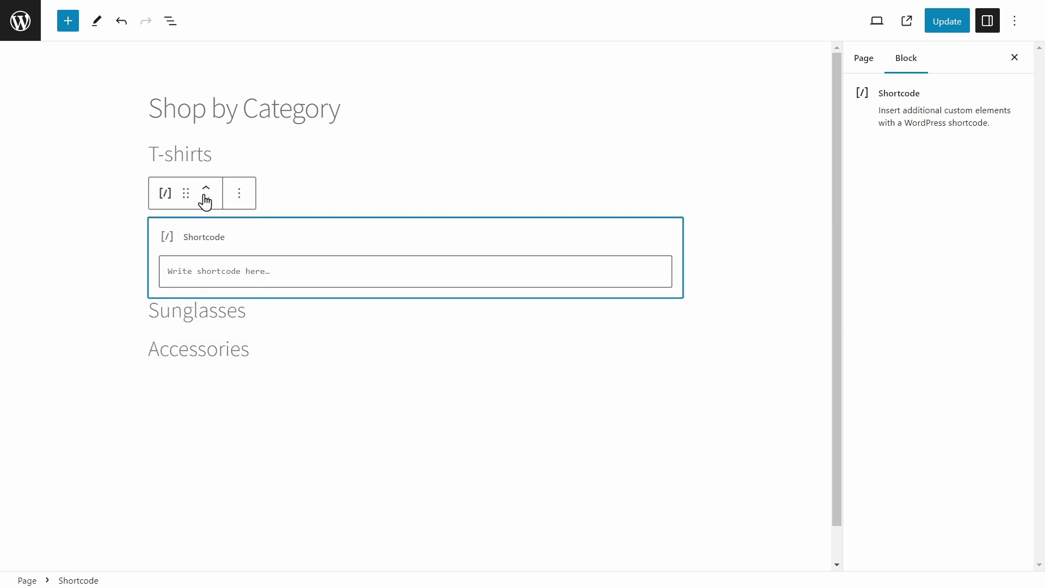
left_click(206, 188)
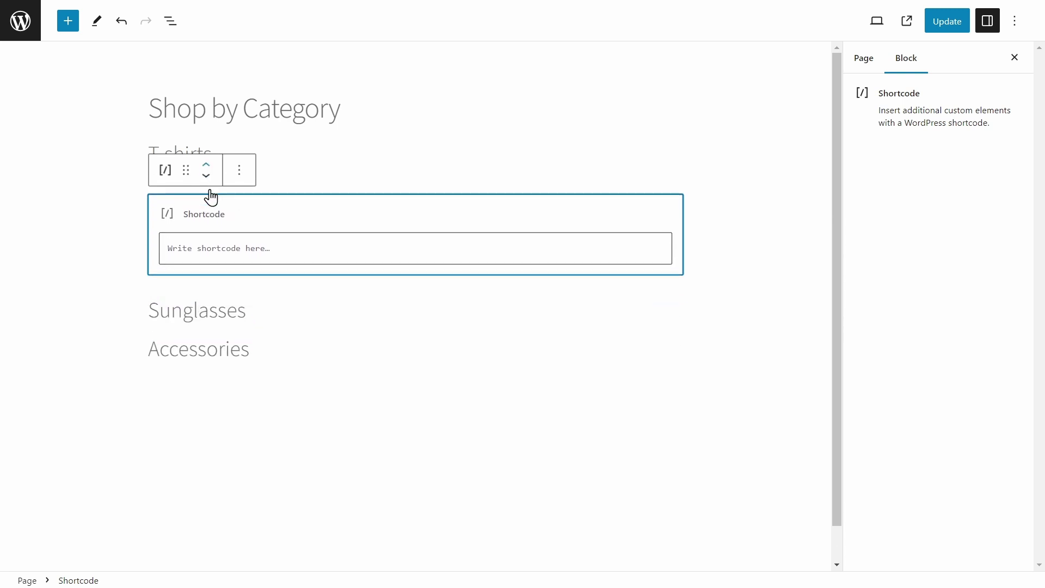
left_click(239, 157)
left_click(265, 225)
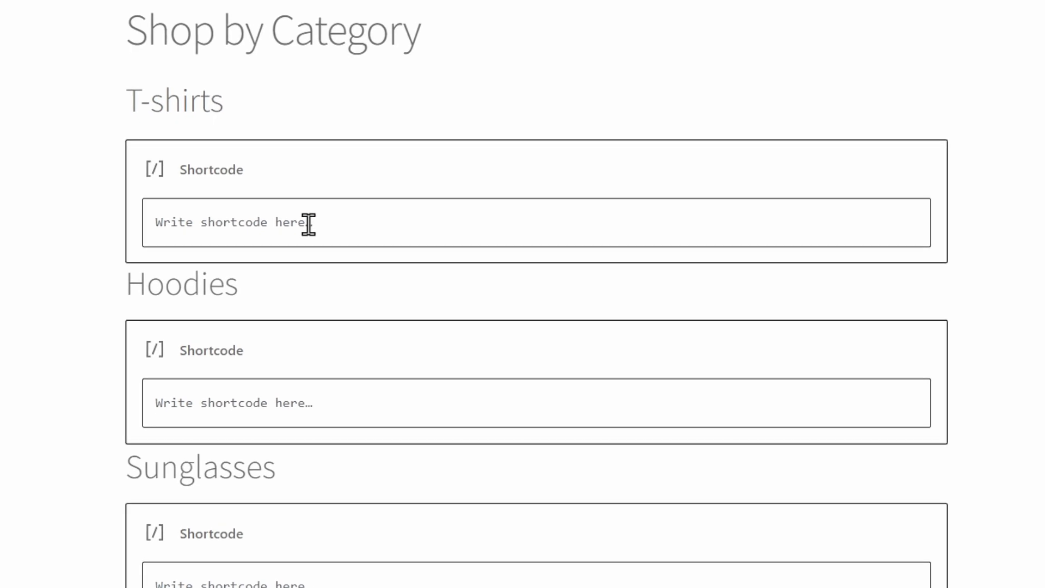
Enter the T-shirts products shortcode and paste copies under Hoodies and Sunglasses.
left_click(309, 223)
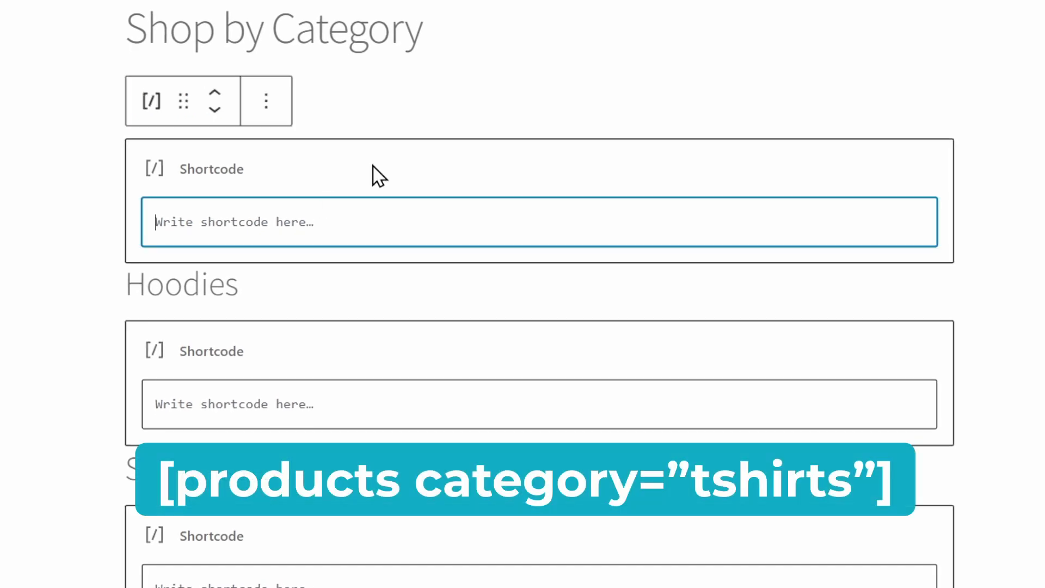
type("[products")
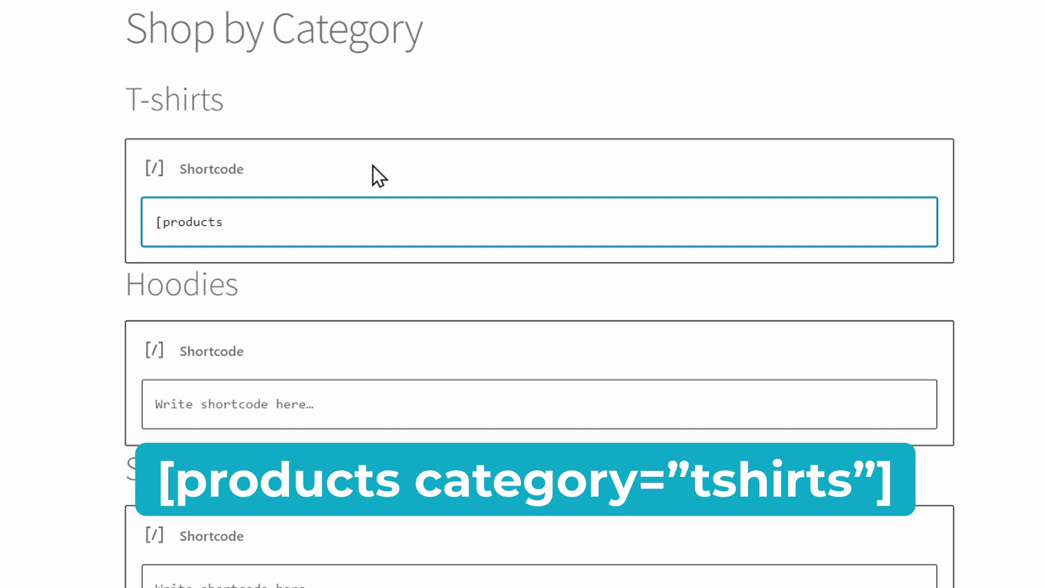
type(" category=\"tshirts")
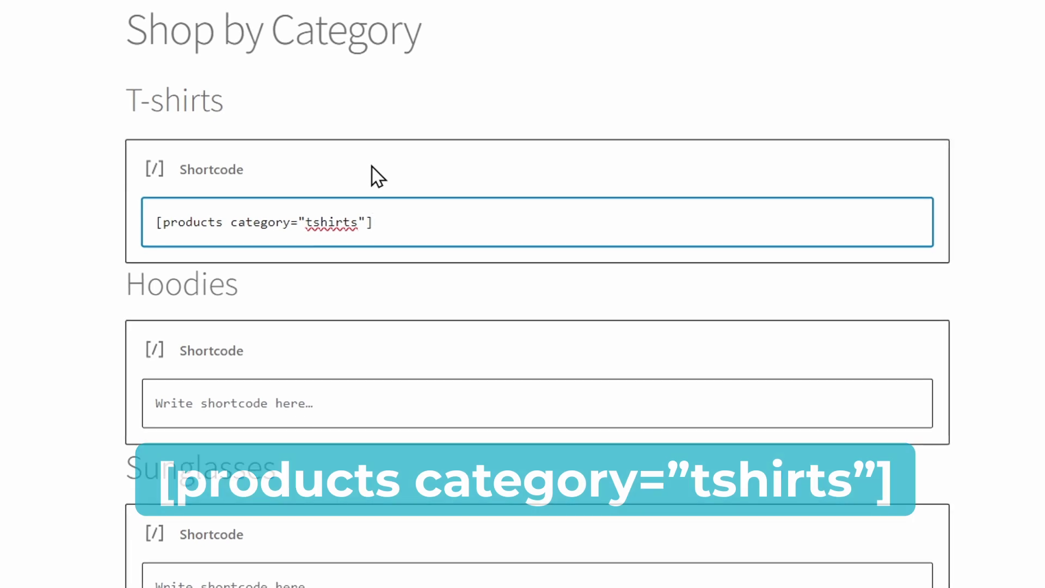
mouse_move(324, 230)
left_mouse_down()
mouse_move(223, 222)
mouse_move(155, 242)
left_mouse_up()
key("ctrl+c")
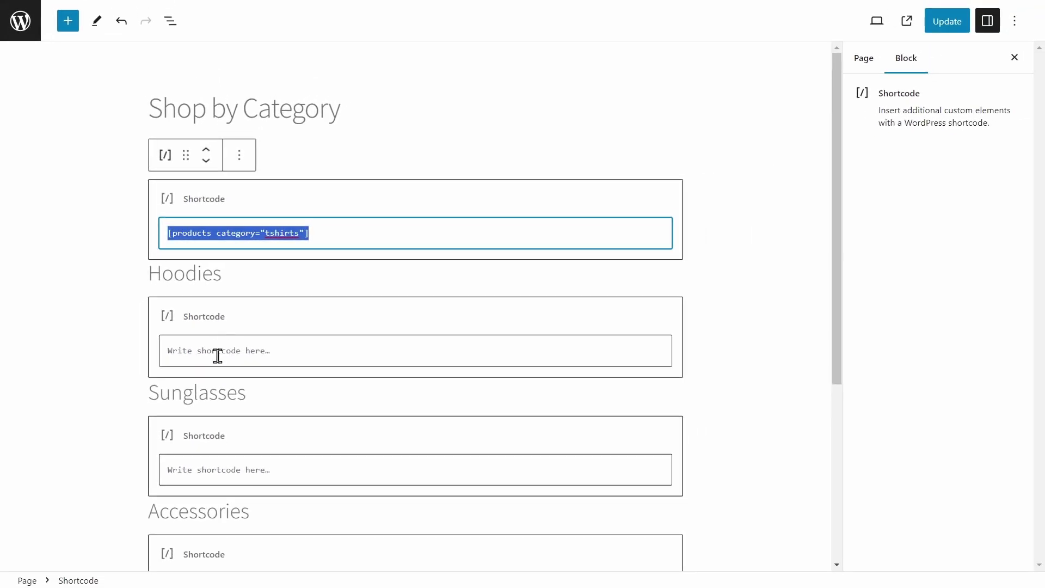
left_click(217, 351)
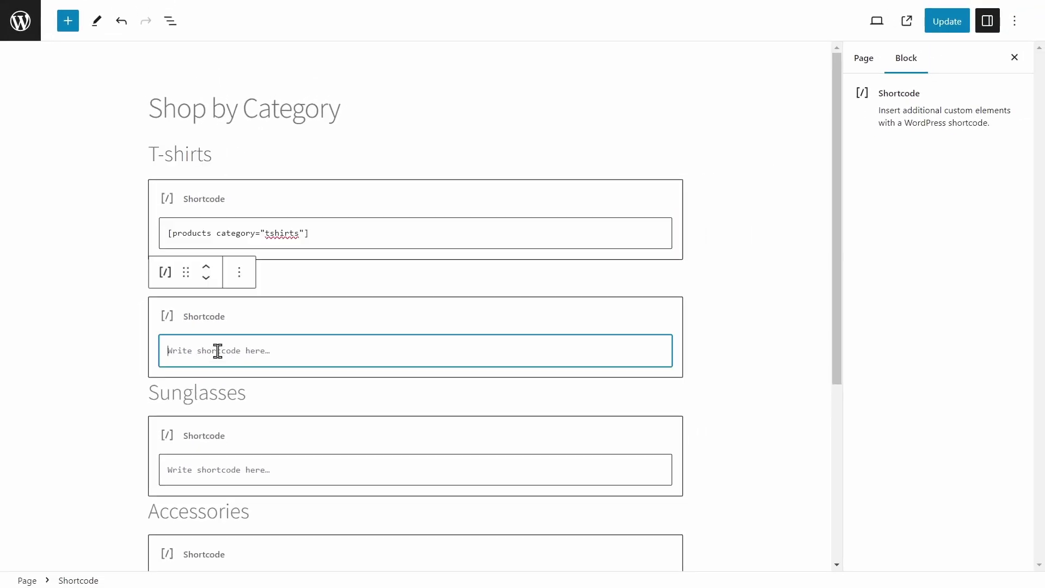
key("ctrl+v")
left_click(234, 480)
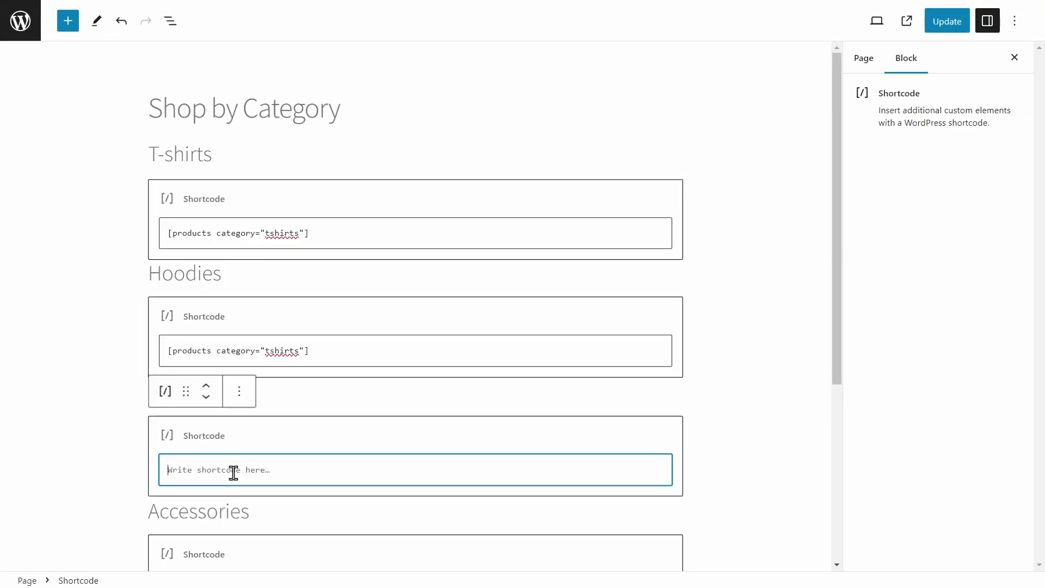
key("ctrl+v")
scroll(245, 558, "down", 1)
left_click_drag(265, 260, 300, 260)
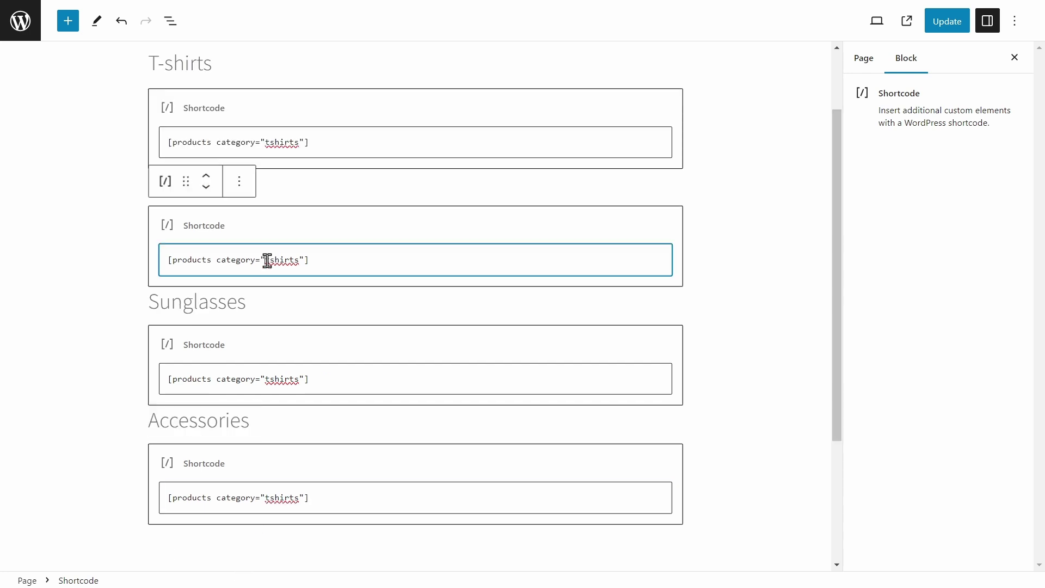
type("hoodie")
Change the Sunglasses shortcode's category word, then update the page and view it live.
double_click(278, 378)
key("Tab")
type("accessorie")
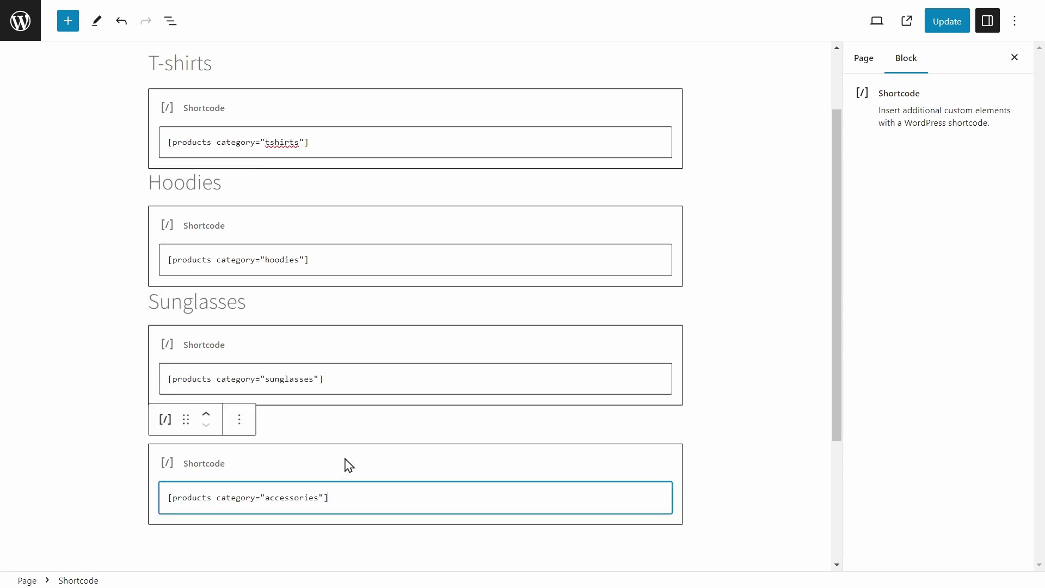
left_click(98, 435)
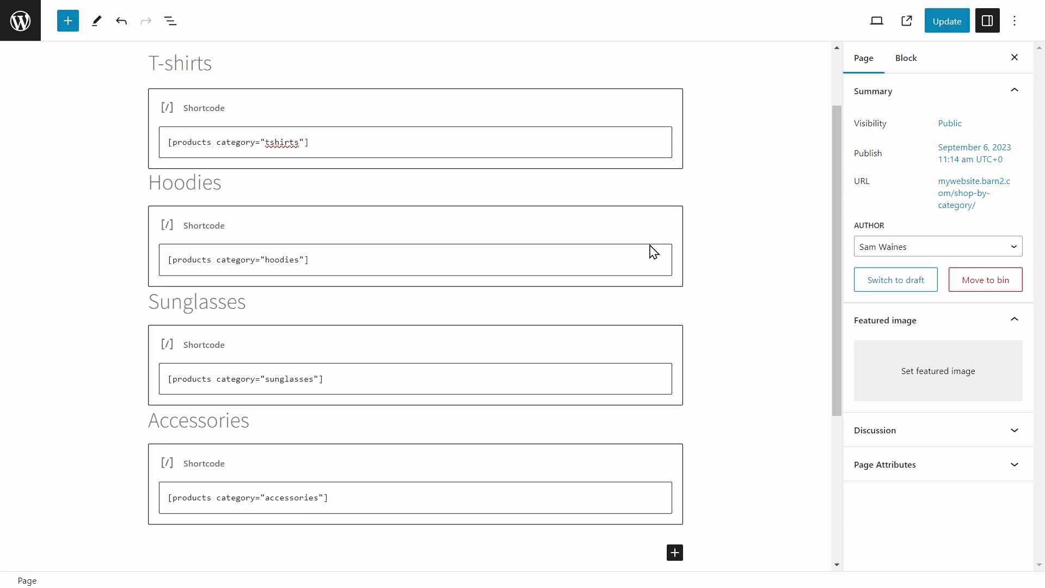
left_click(947, 22)
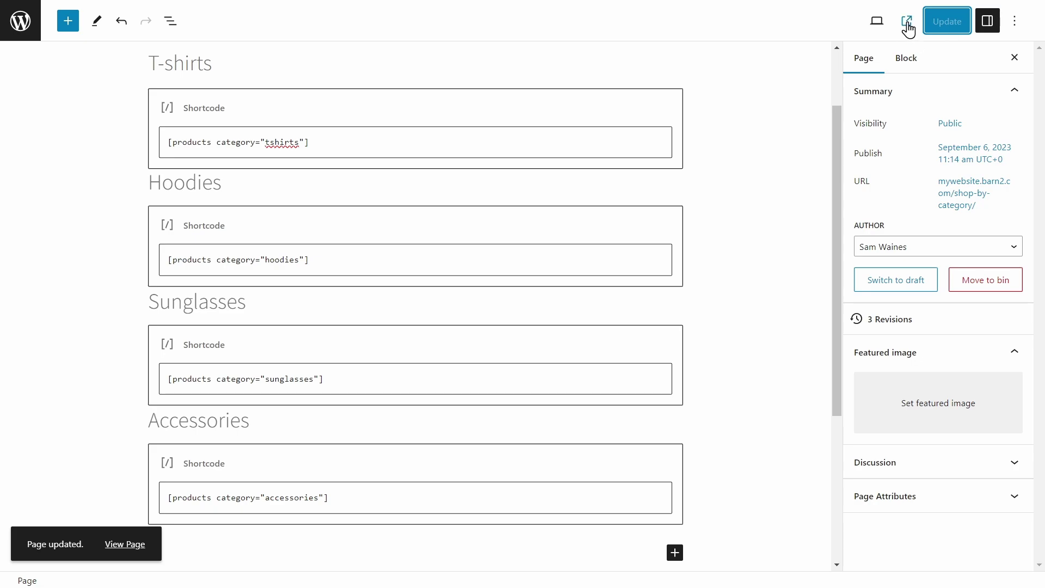
left_click(906, 23)
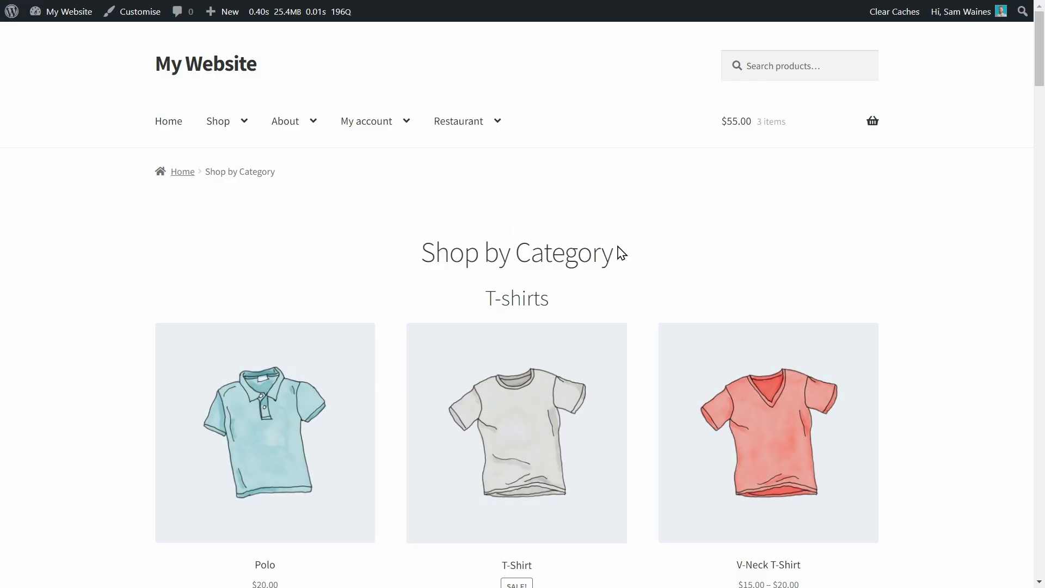
scroll(618, 252, "down", 2)
scroll(621, 213, "down", 3)
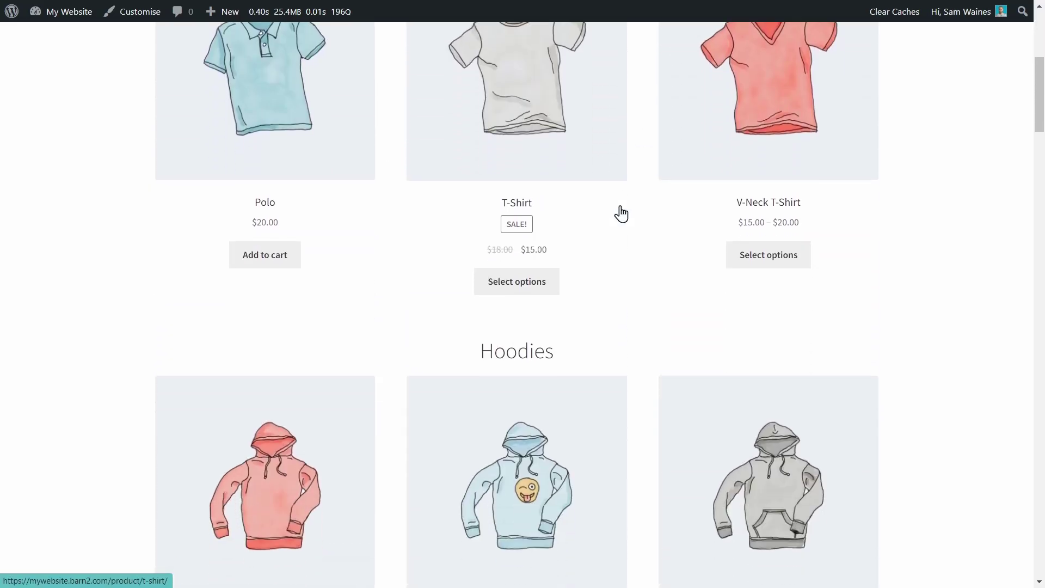
scroll(621, 212, "down", 2)
scroll(612, 240, "down", 4)
scroll(614, 241, "down", 2)
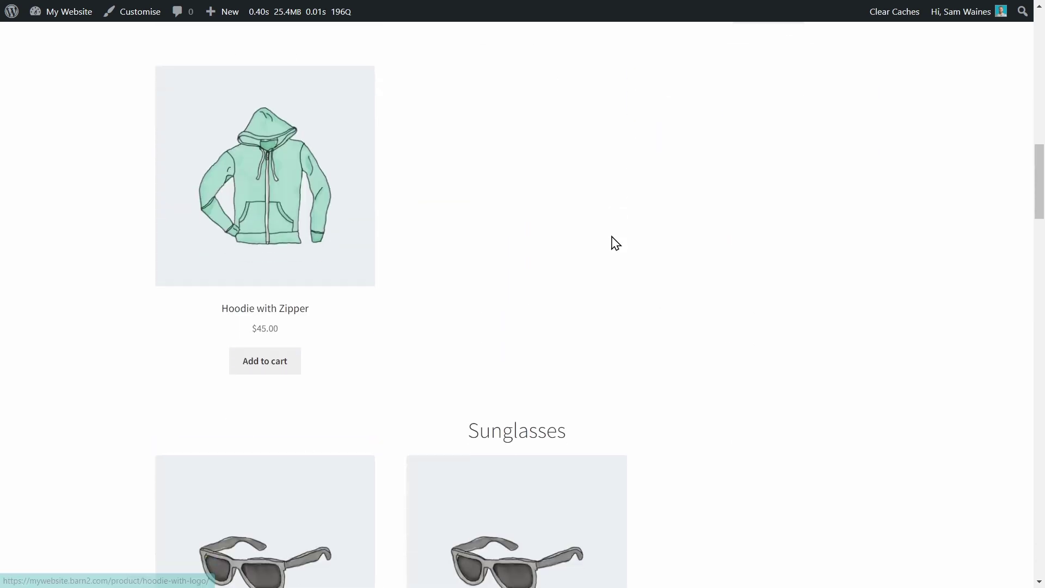
scroll(614, 242, "down", 3)
scroll(642, 267, "down", 3)
scroll(640, 267, "down", 2)
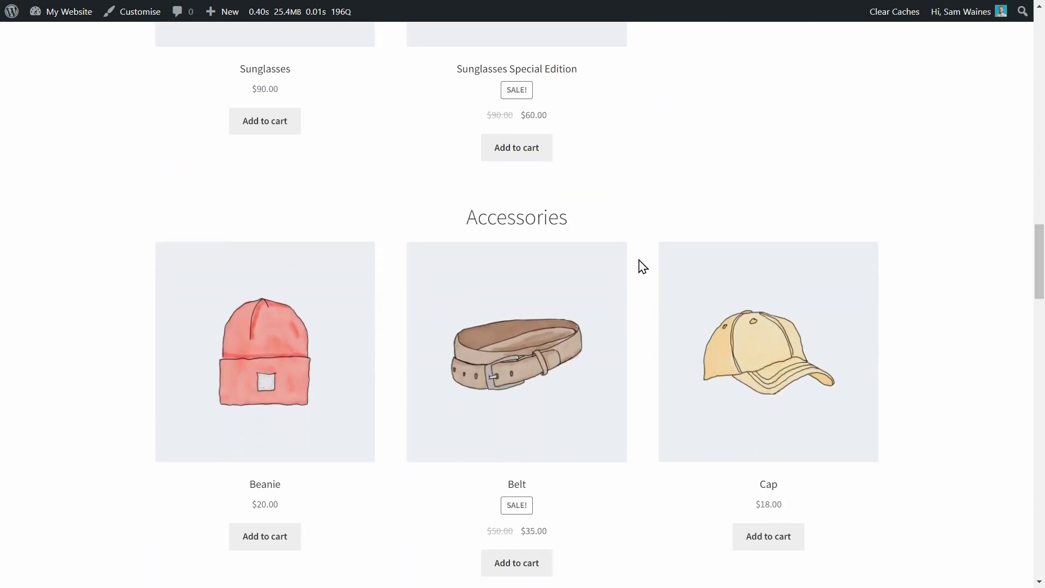
scroll(644, 266, "down", 1)
scroll(621, 277, "down", 1)
scroll(609, 293, "down", 2)
scroll(610, 293, "down", 2)
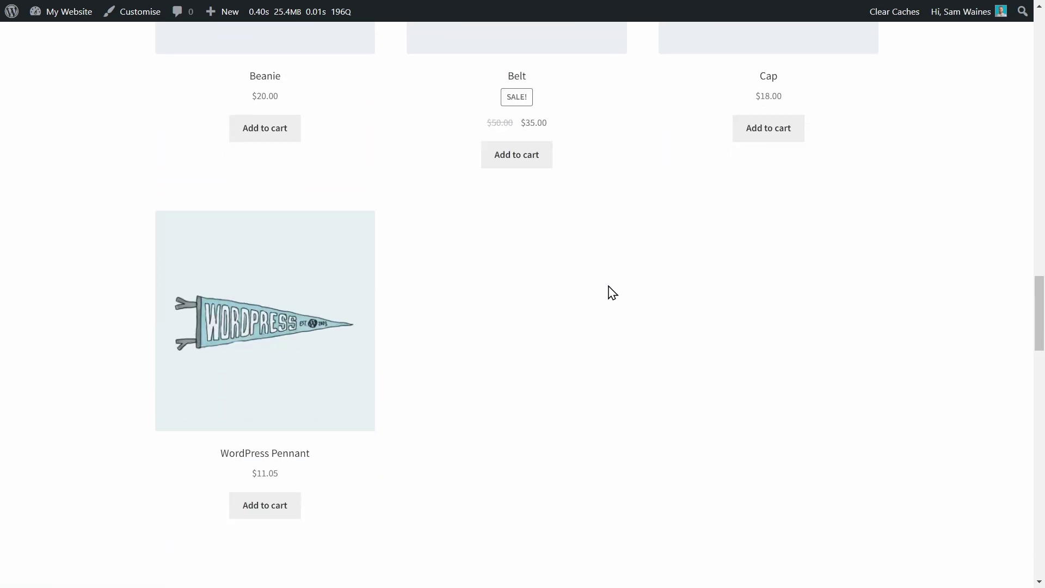
scroll(609, 292, "up", 10)
scroll(609, 292, "up", 5)
scroll(610, 293, "up", 3)
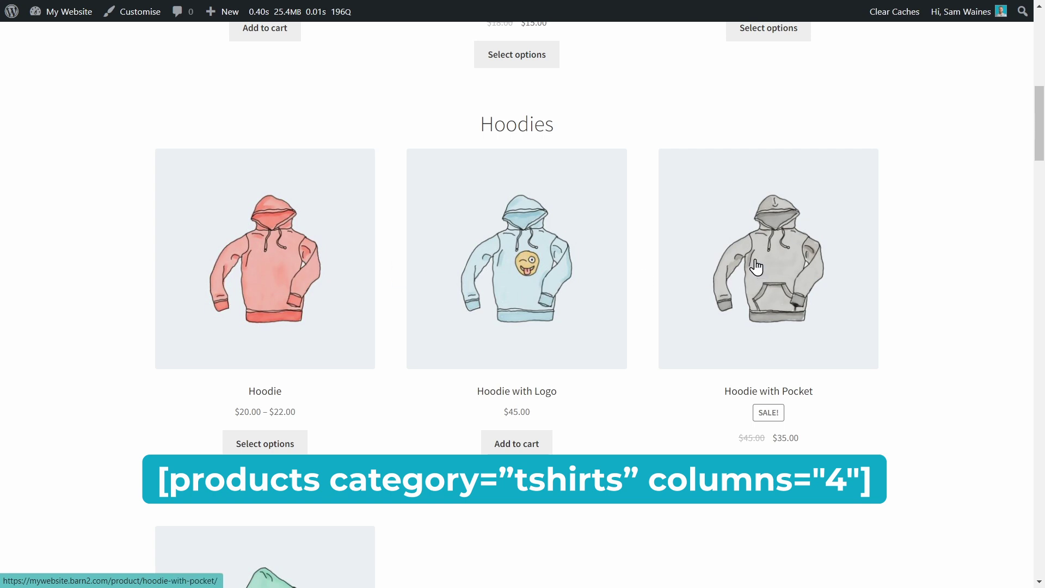
scroll(653, 269, "down", 2)
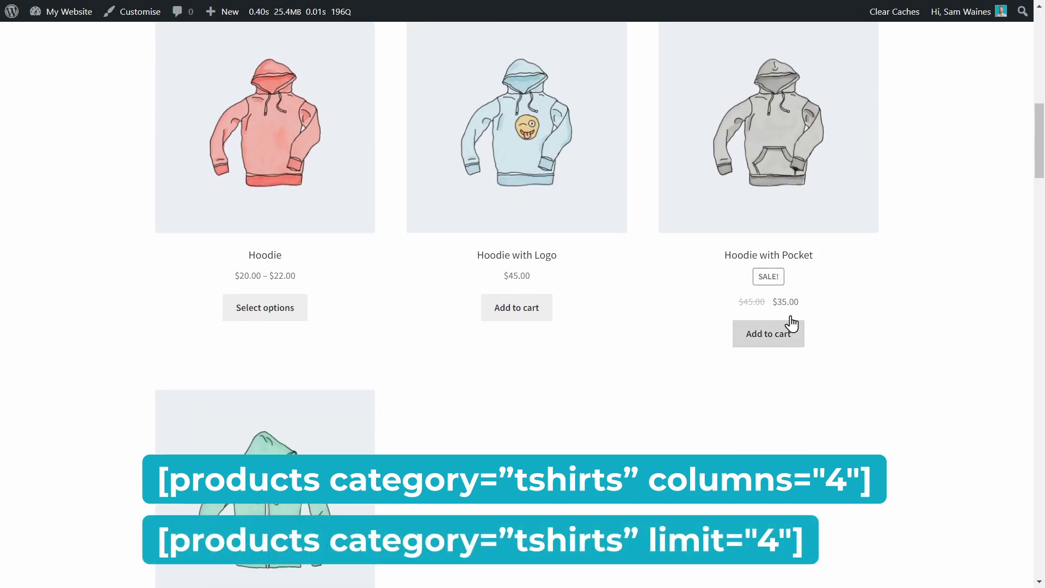
scroll(681, 386, "down", 3)
scroll(683, 387, "up", 4)
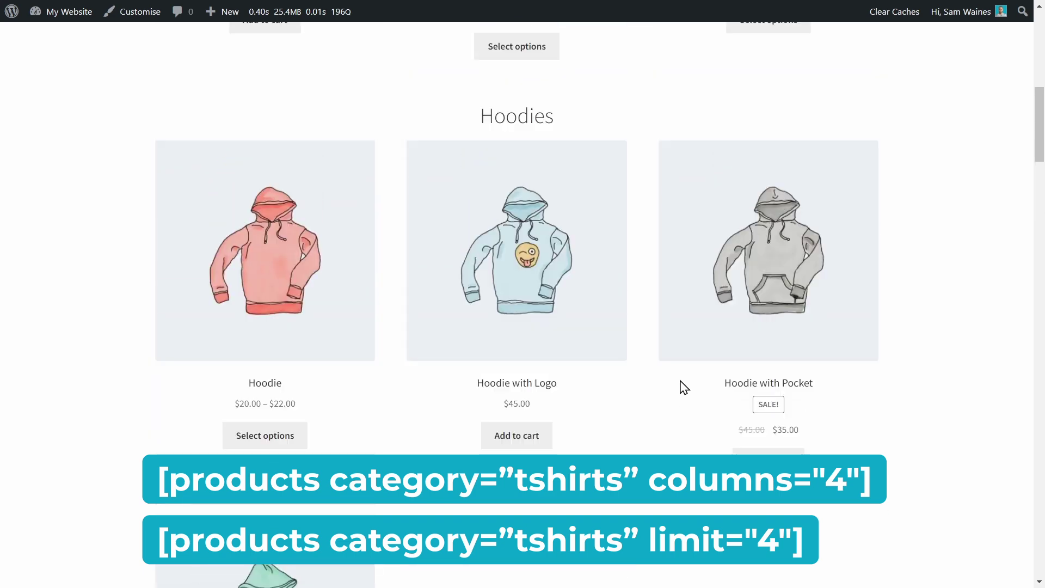
scroll(683, 387, "up", 4)
scroll(683, 387, "up", 1)
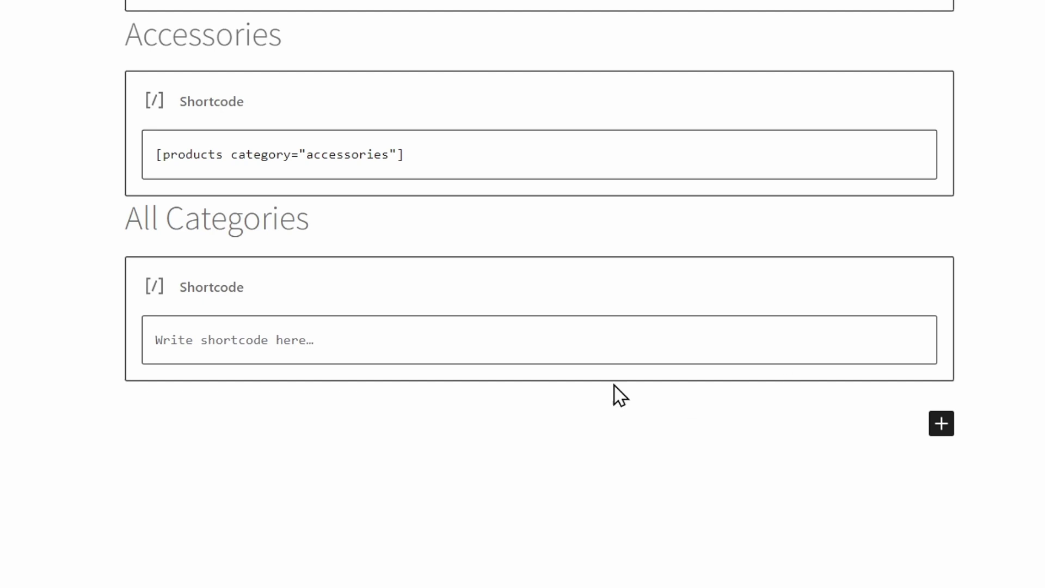
Enter a product_categories shortcode with limit 4, ordered by name ascending, and update the page.
left_click(397, 327)
type("[product_categories limit=\"4\" orderby=\"name\" order=\"ASC\"]")
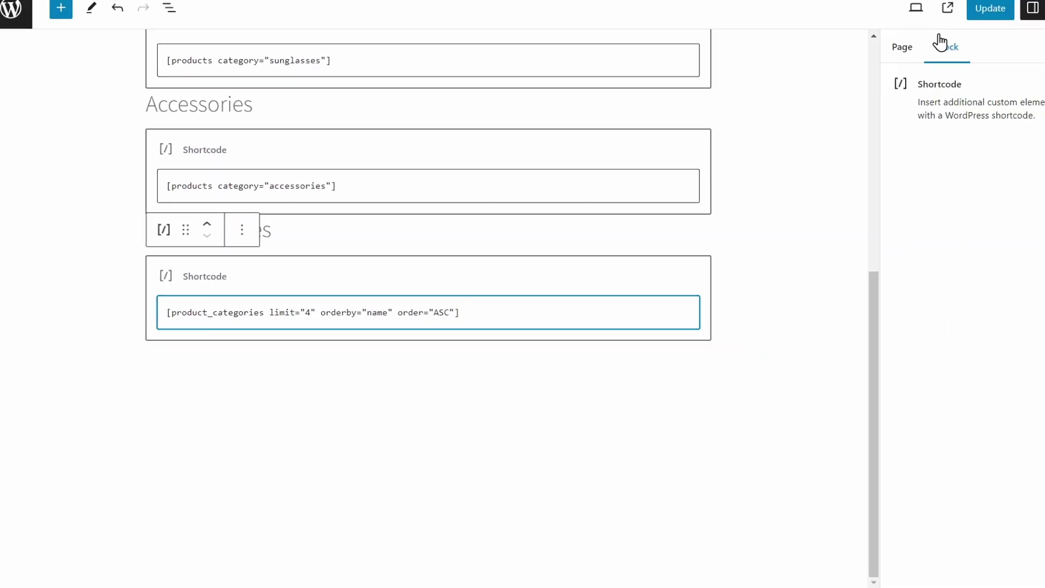
left_click(940, 22)
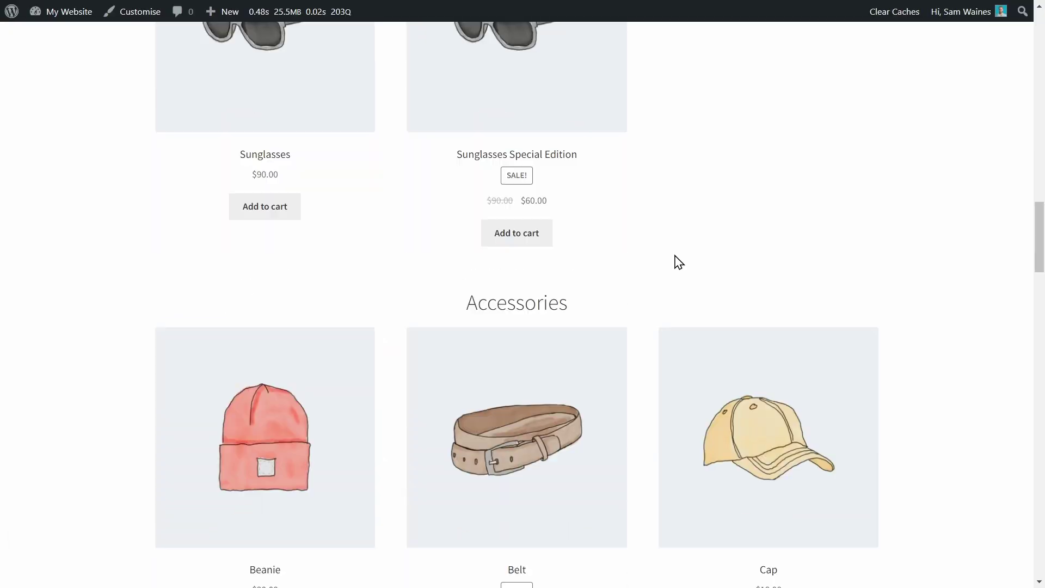
scroll(675, 261, "down", 5)
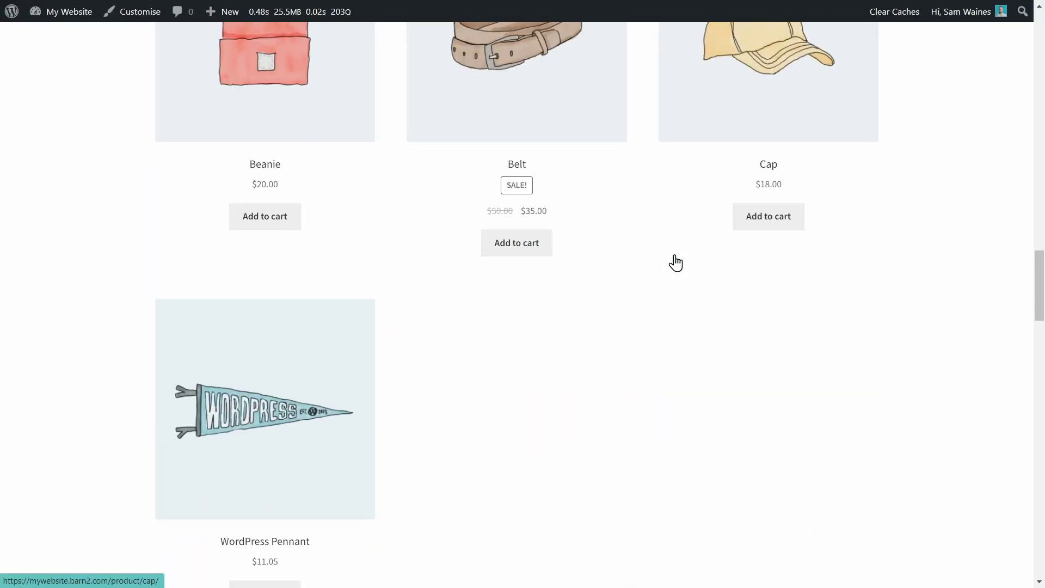
scroll(675, 262, "down", 5)
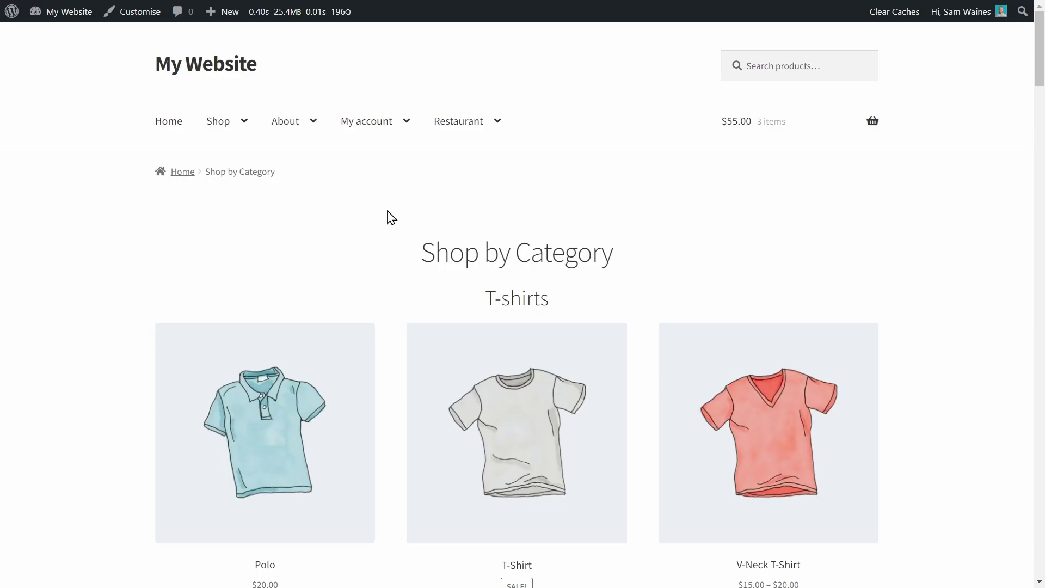
scroll(637, 179, "down", 2)
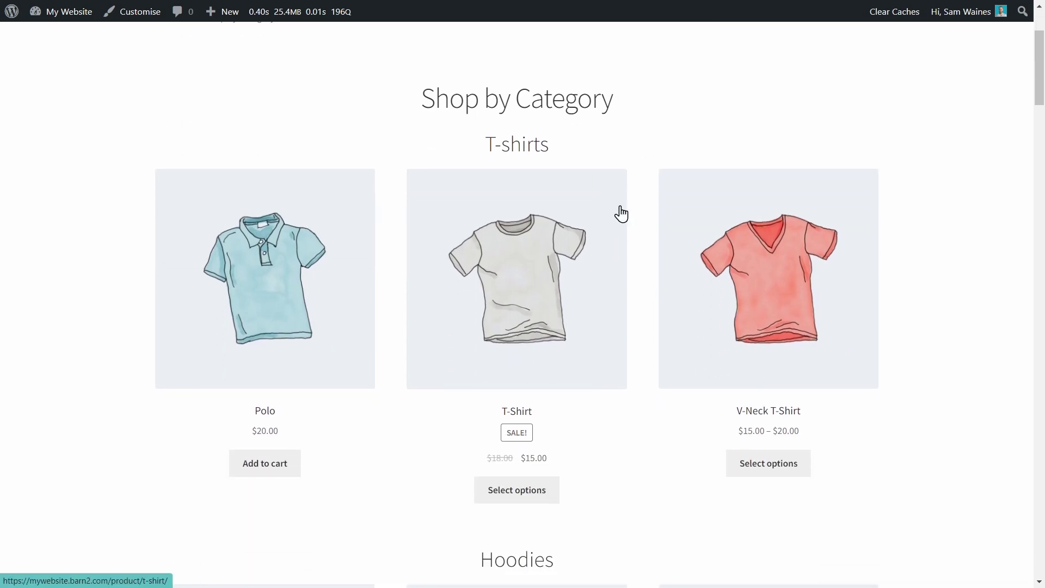
scroll(621, 214, "down", 2)
scroll(620, 212, "down", 3)
scroll(611, 240, "down", 3)
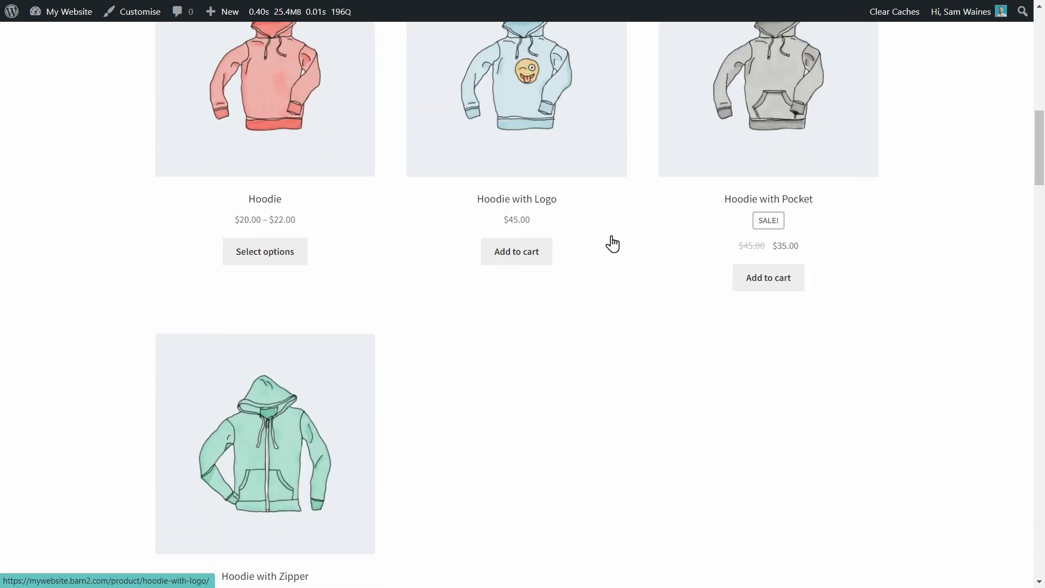
scroll(614, 213, "down", 3)
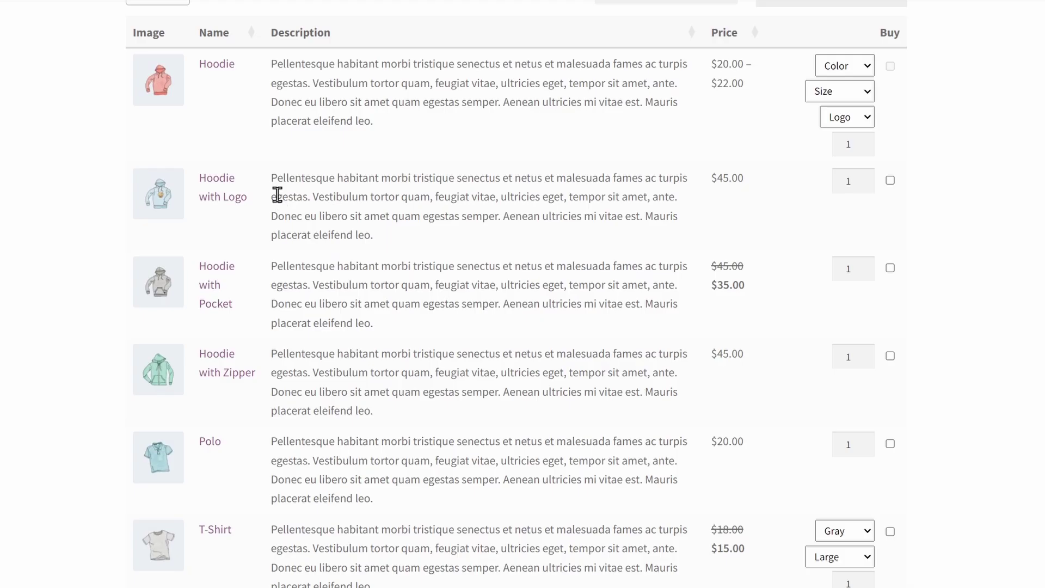
scroll(324, 202, "down", 2)
scroll(313, 200, "down", 3)
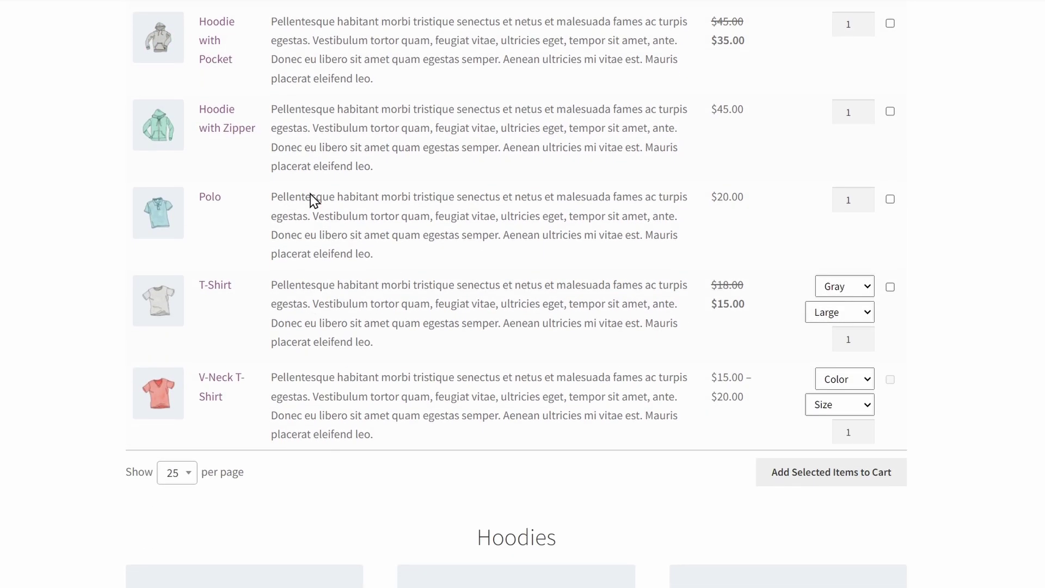
scroll(480, 290, "up", 3)
scroll(477, 287, "up", 2)
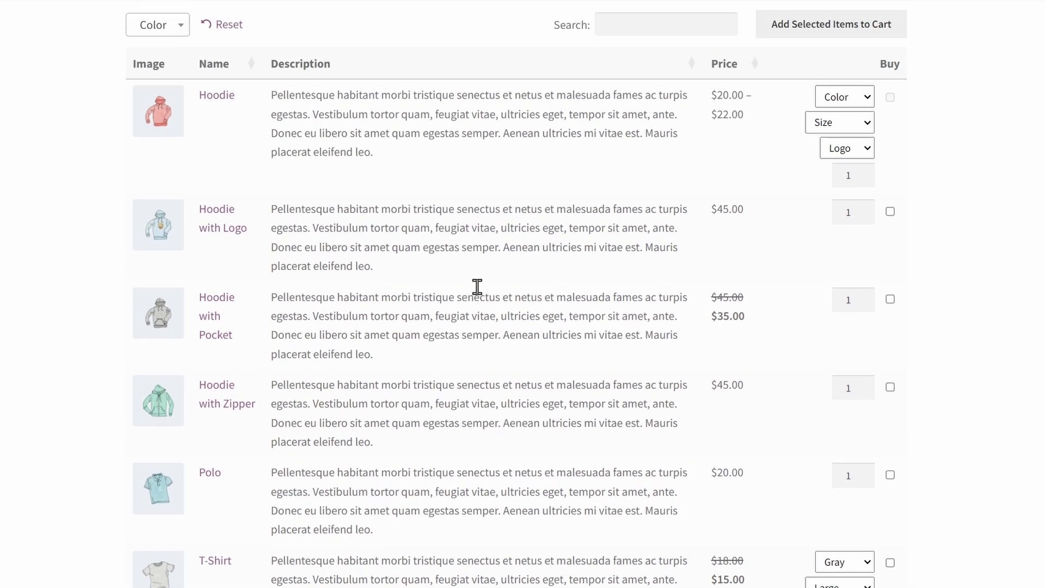
scroll(281, 203, "up", 1)
scroll(281, 202, "down", 1)
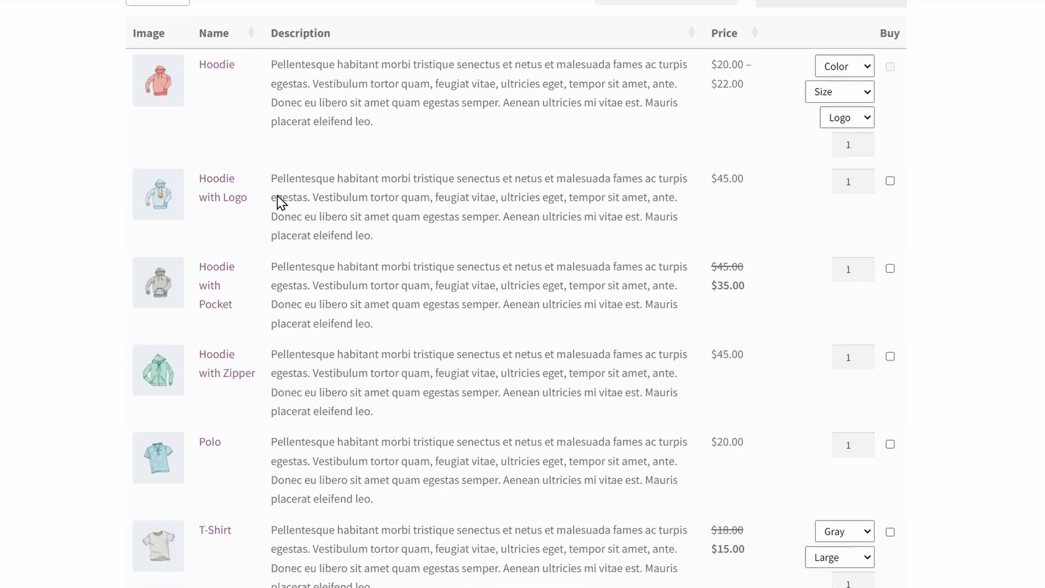
scroll(324, 201, "down", 4)
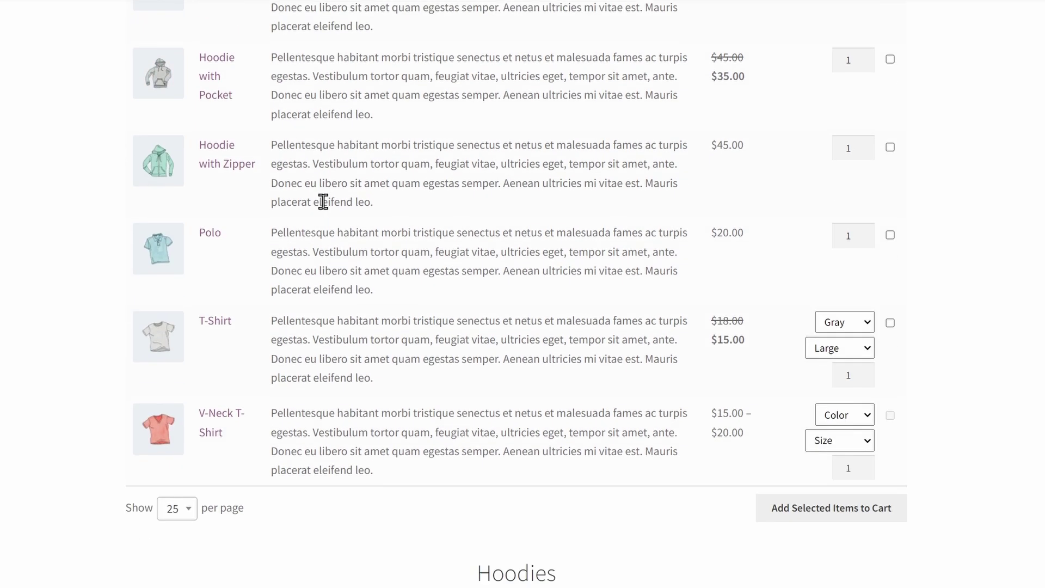
scroll(478, 288, "up", 3)
scroll(477, 287, "up", 2)
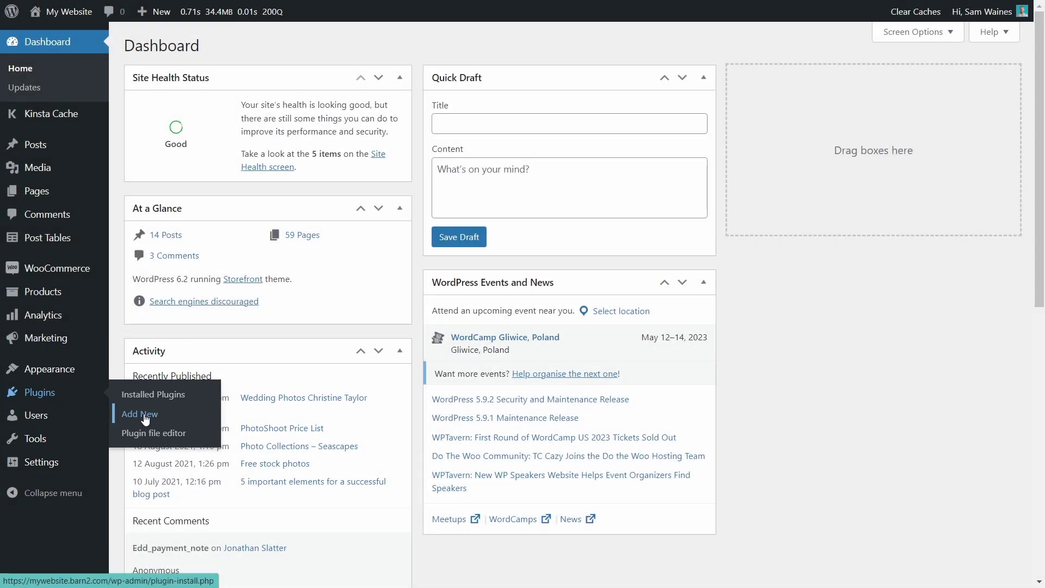
Upload and install the Gutenberg Block for WooCommerce Product Table plugin, then close its details.
left_click(144, 416)
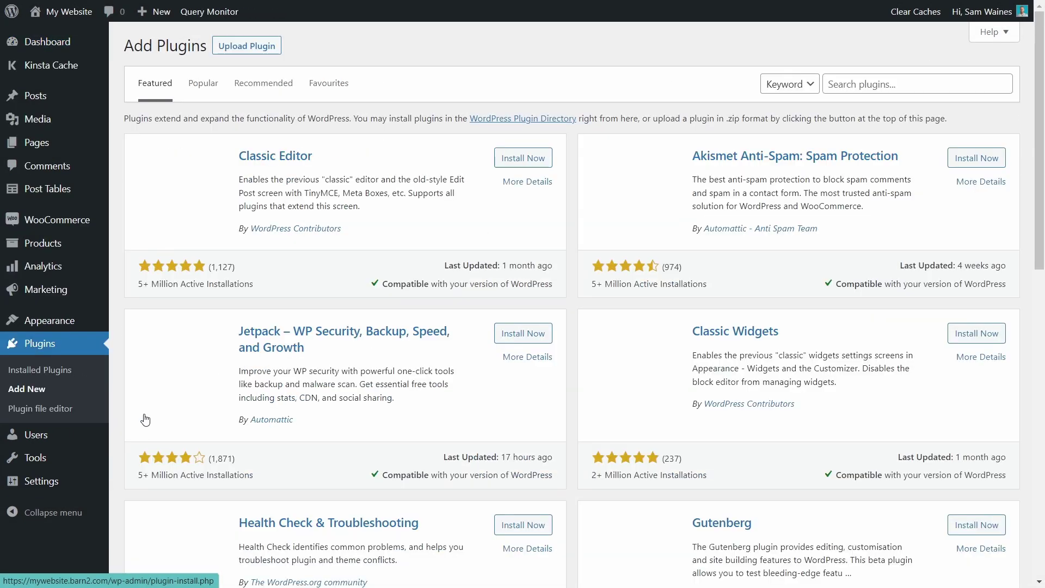
left_click(255, 46)
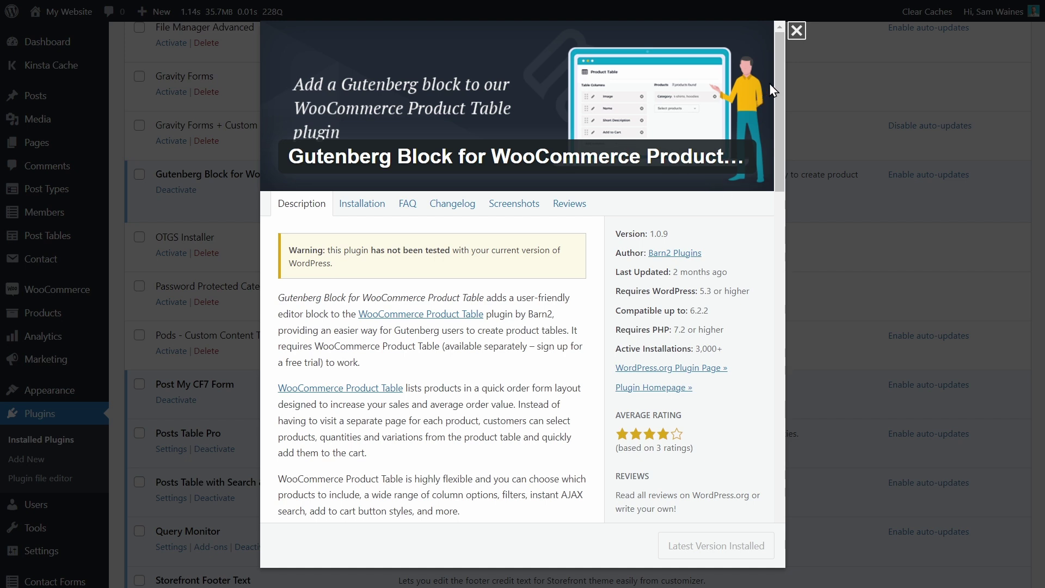
left_click(797, 32)
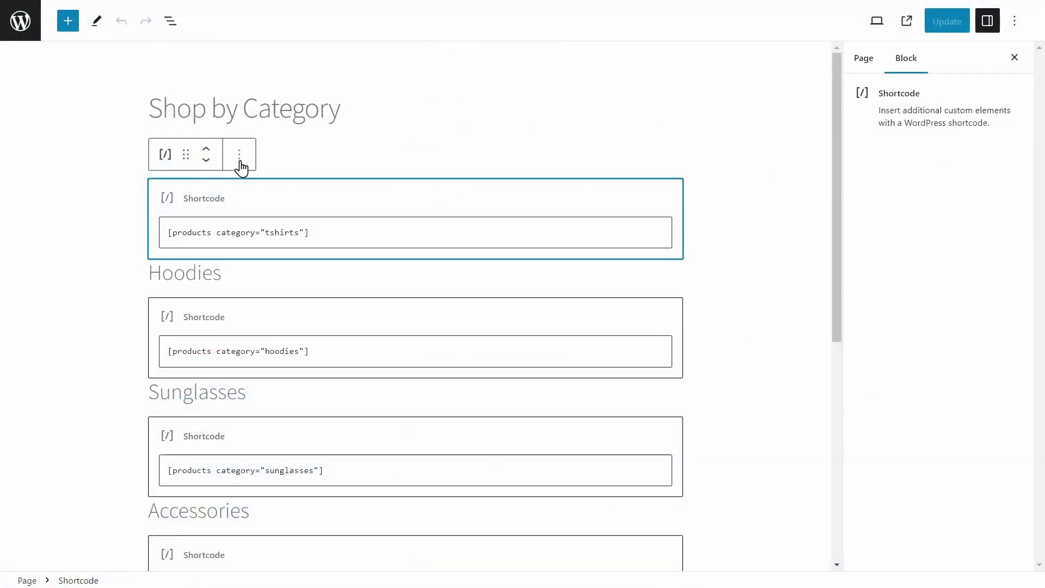
Insert a WooCommerce Product Table block before the T-shirts shortcode.
left_click(239, 156)
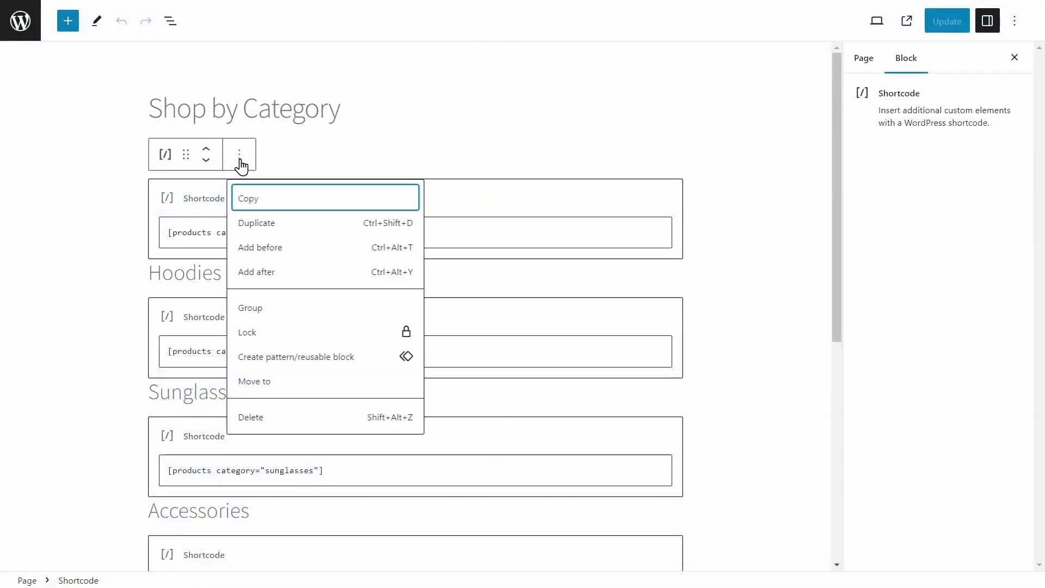
left_click(260, 247)
left_click(675, 188)
type("product ta")
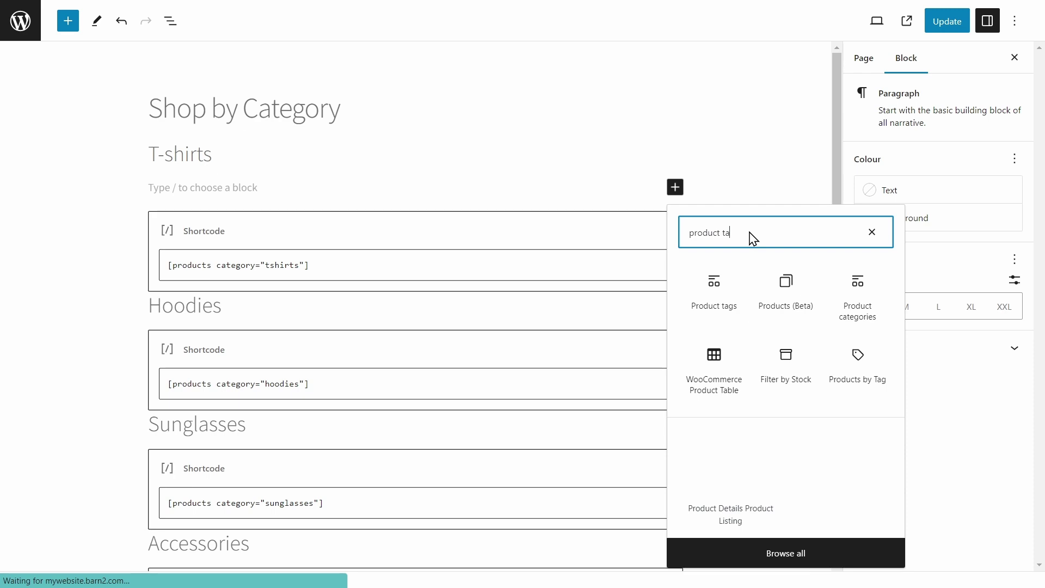
type("bl")
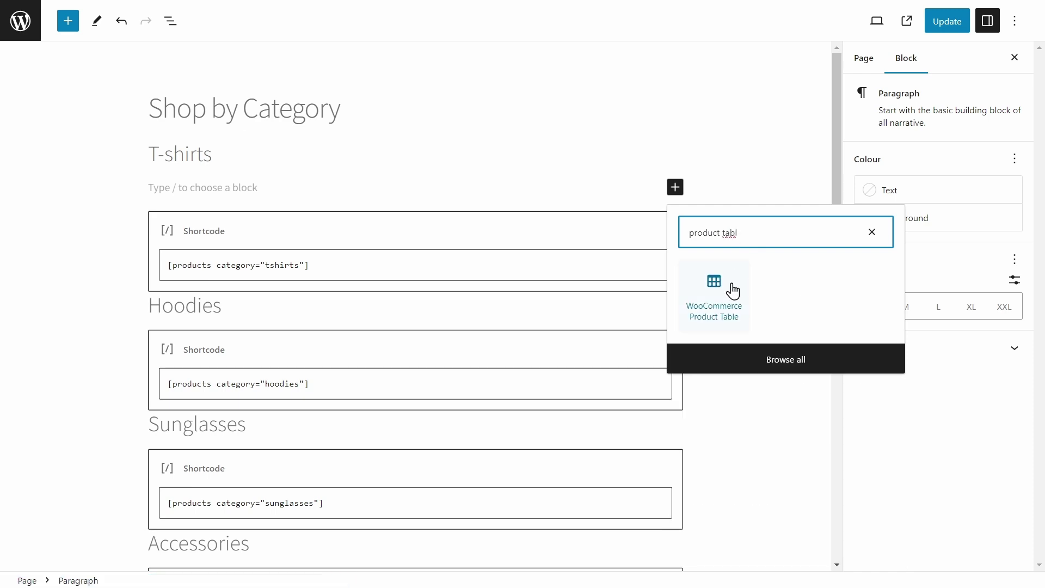
left_click(733, 292)
Add Image, Name, Price and Buy columns to the product table.
left_click(234, 301)
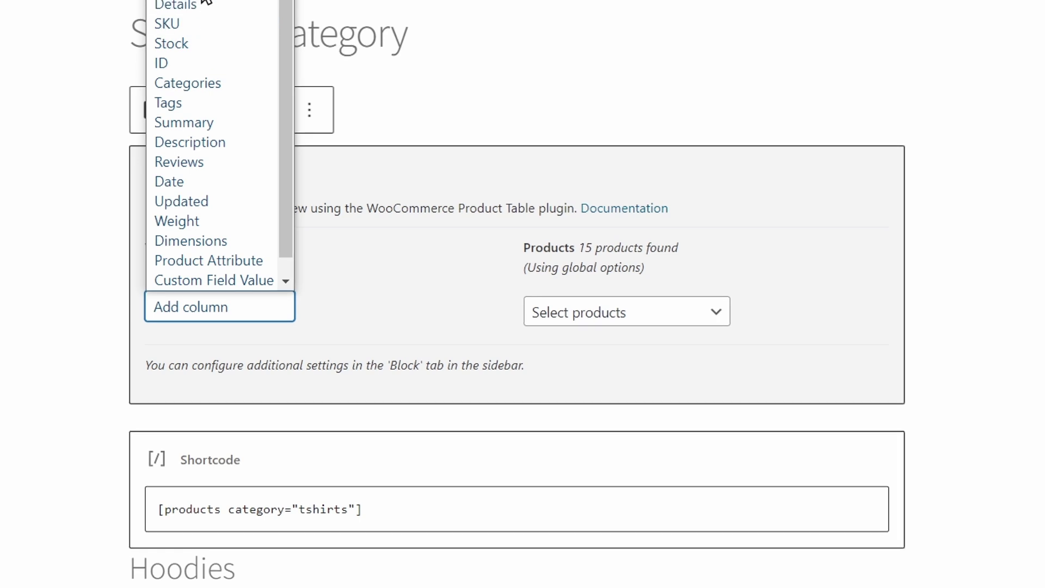
left_click(203, 2)
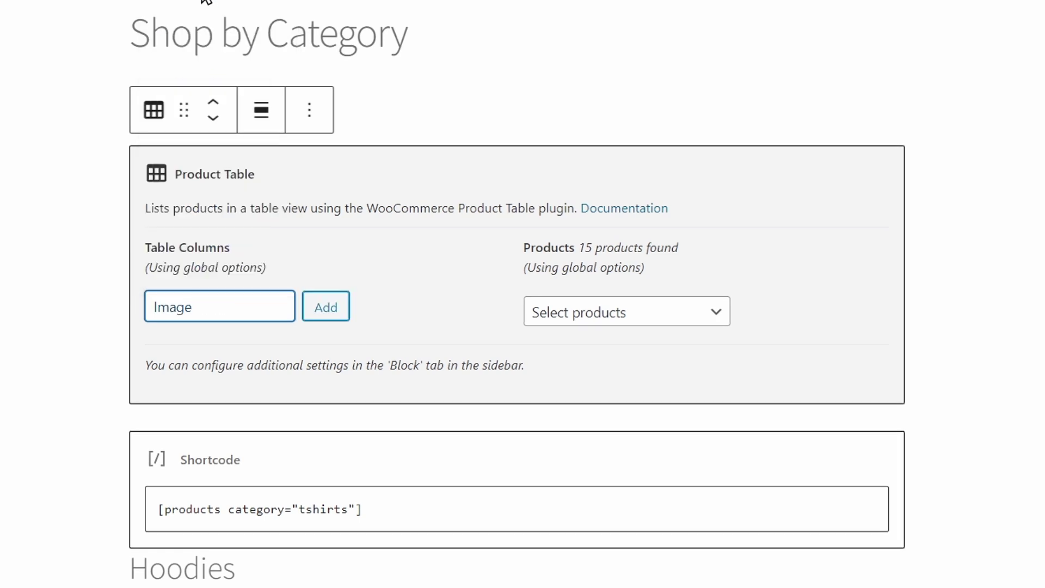
left_click(315, 320)
left_click(276, 341)
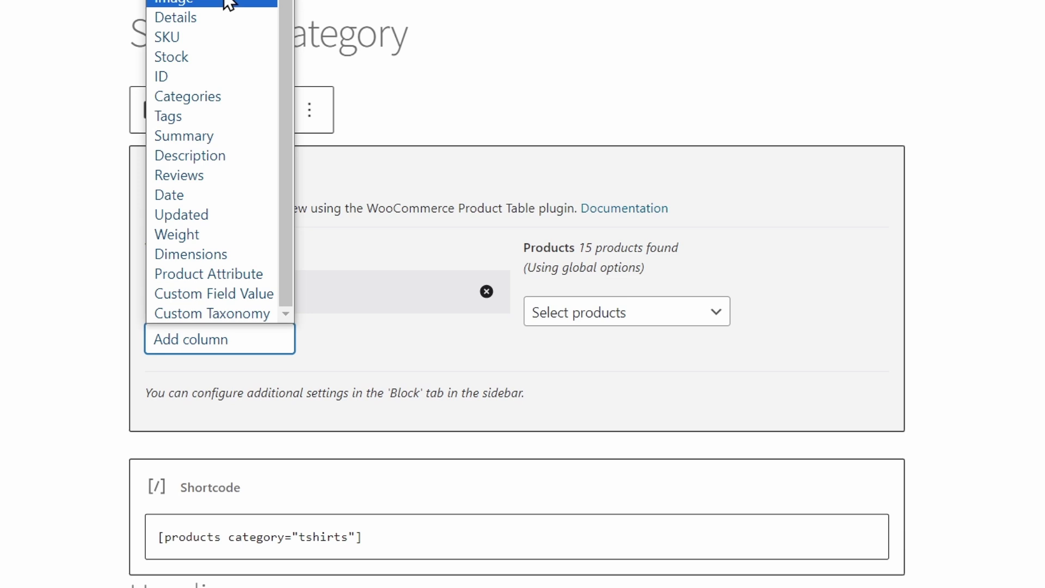
left_click(173, 1)
left_click(324, 339)
left_click(219, 388)
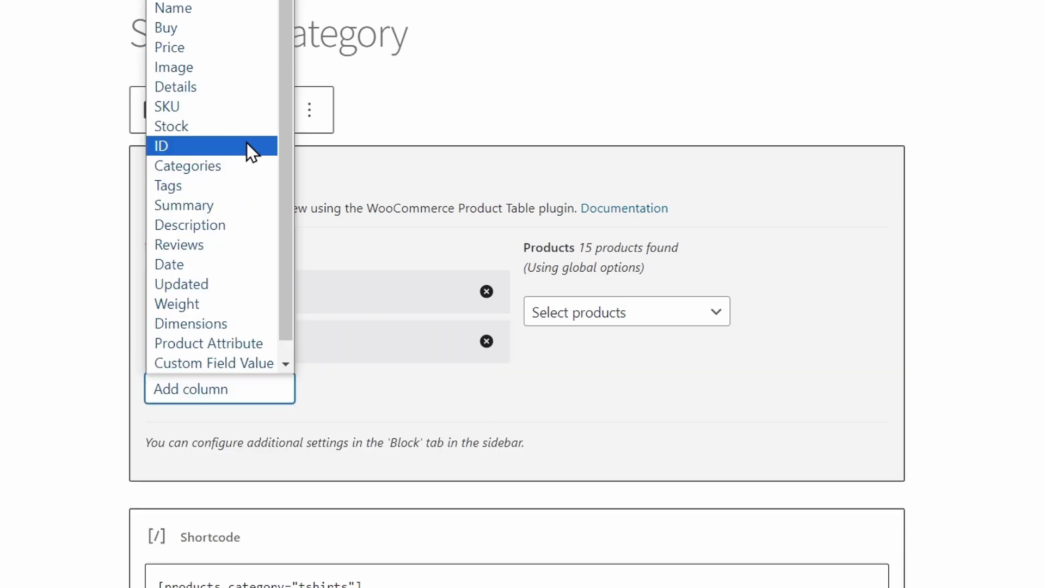
left_click(229, 46)
left_click(327, 387)
left_click(219, 439)
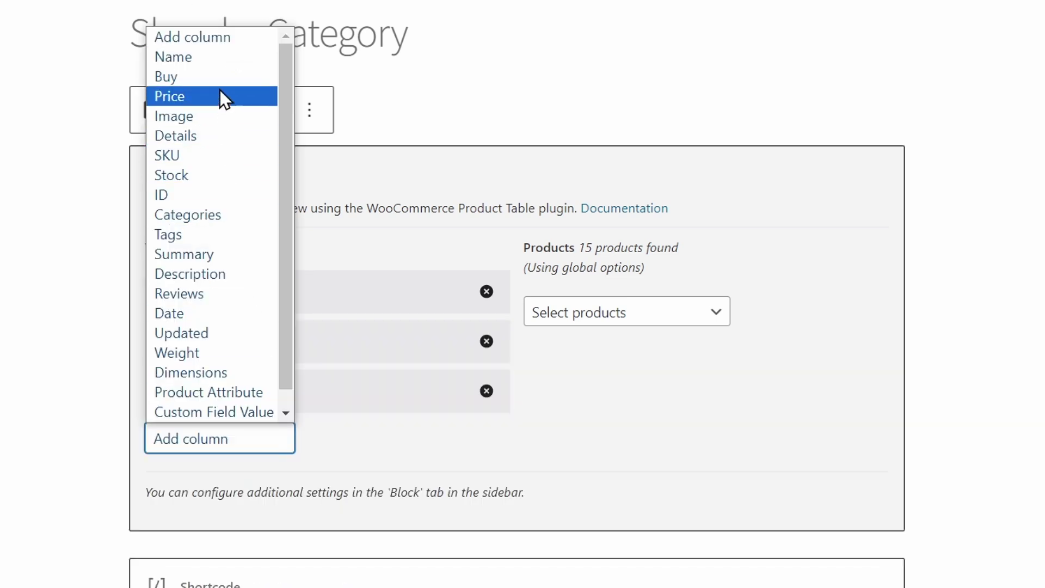
left_click(171, 76)
left_click(327, 436)
Filter the table to the Tshirts category and update the page.
left_click(716, 314)
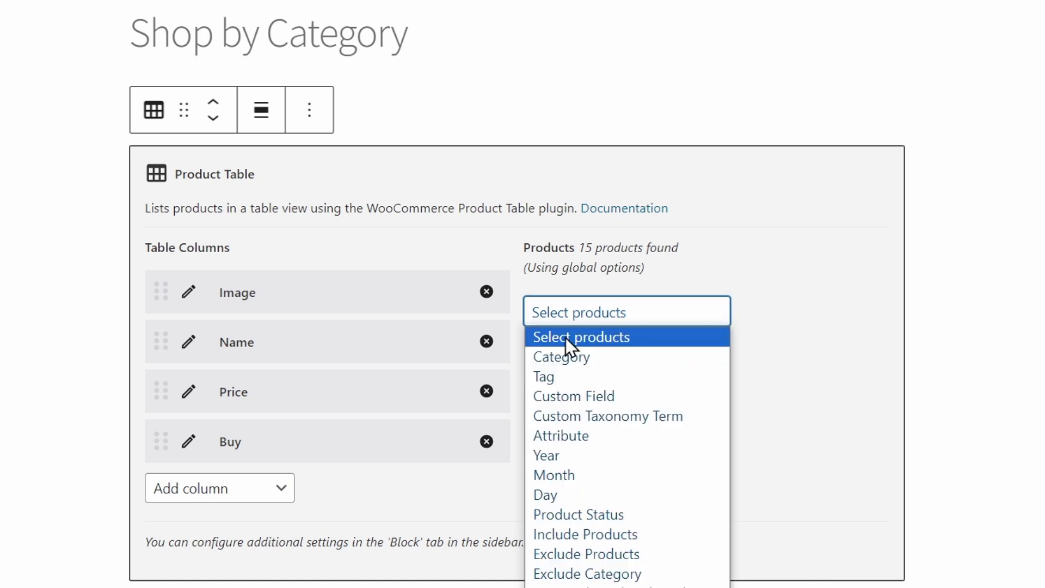
left_click(561, 357)
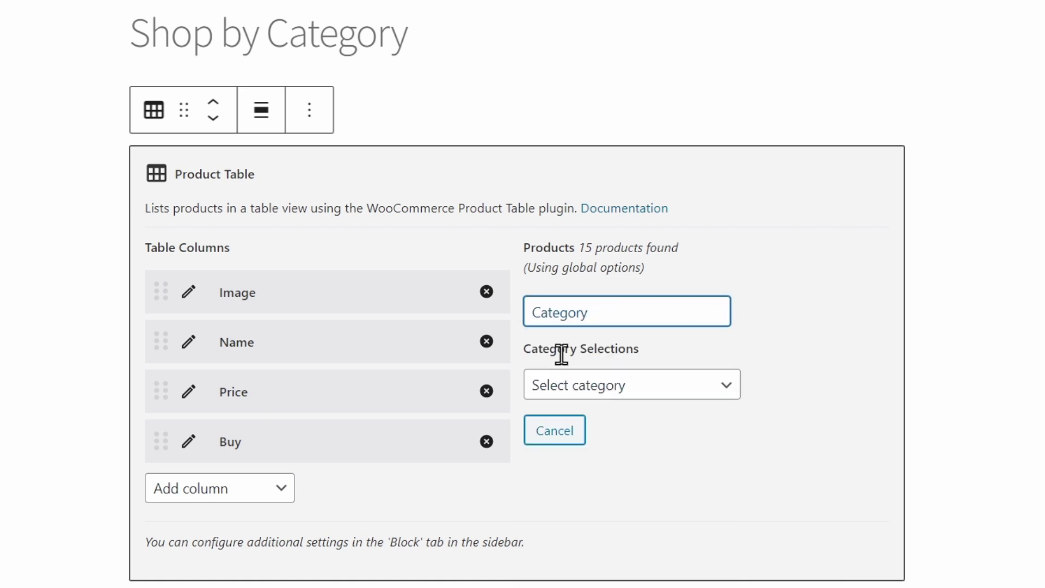
left_click(703, 392)
left_click(549, 319)
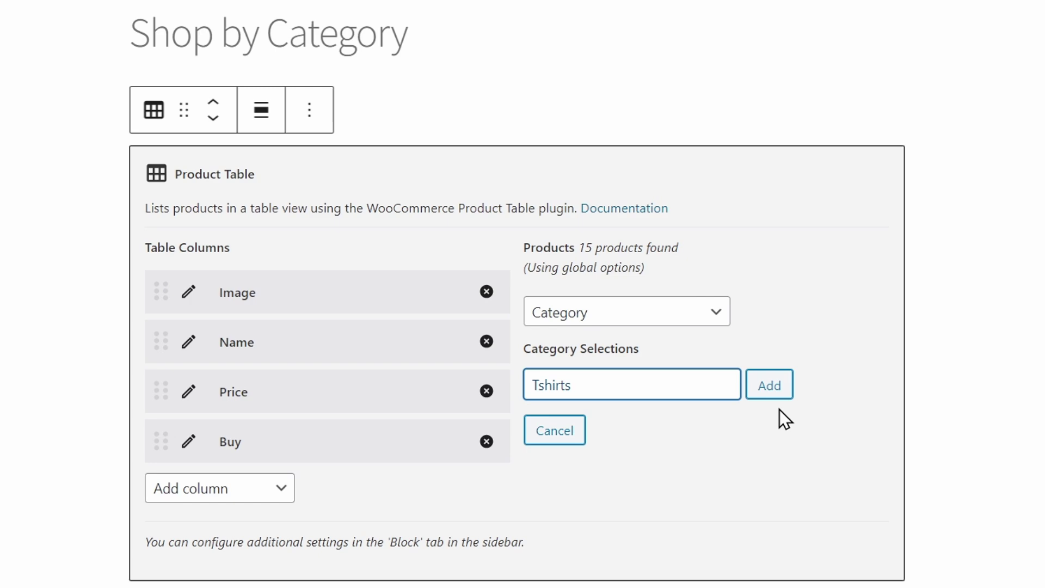
left_click(776, 386)
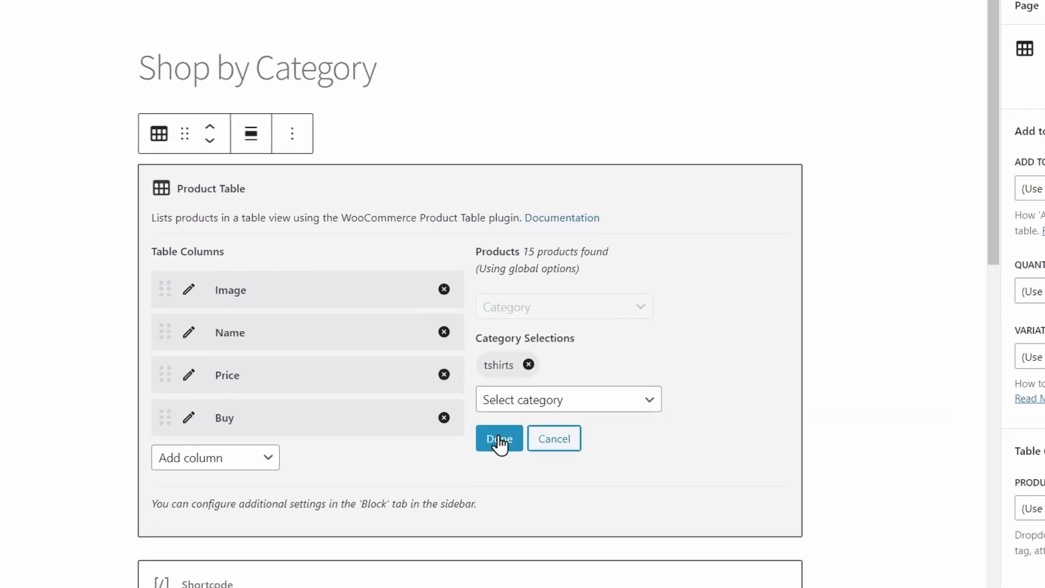
left_click(500, 441)
left_click(961, 28)
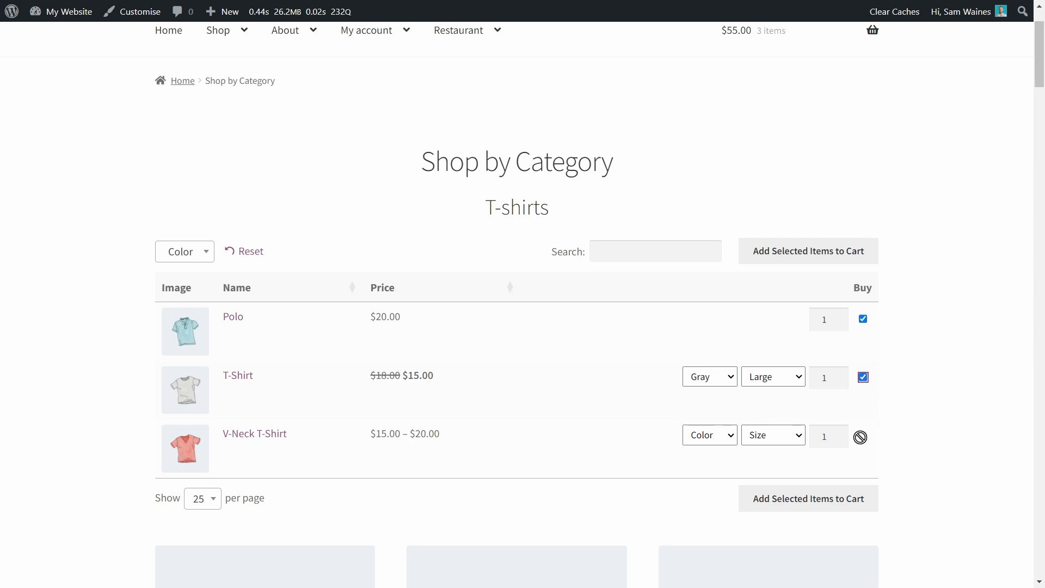
Set the V-Neck T-Shirt to Blue and Large, then add selected items to the cart.
left_click(728, 439)
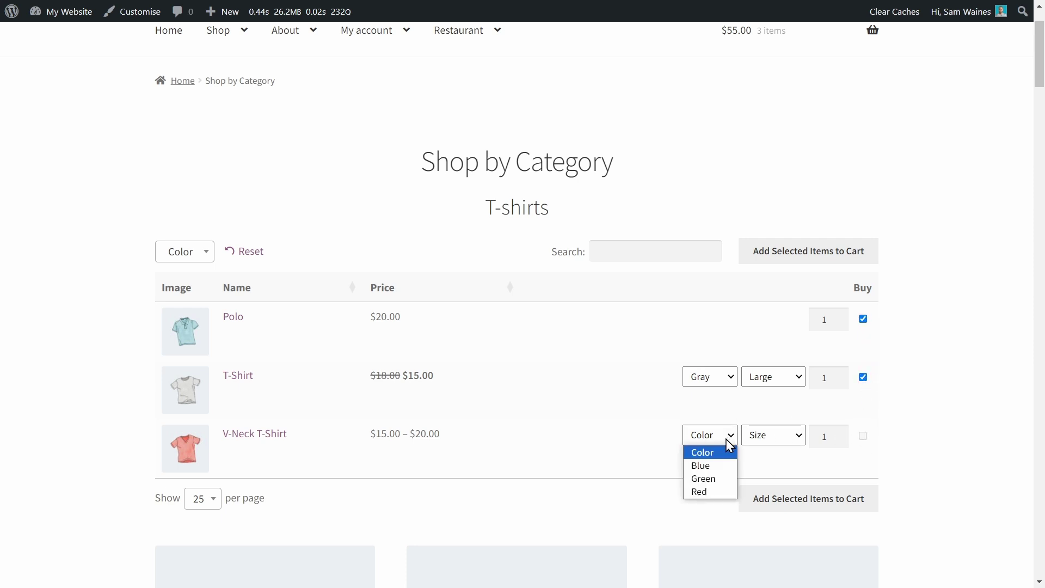
left_click(712, 466)
left_click(772, 436)
left_click(773, 466)
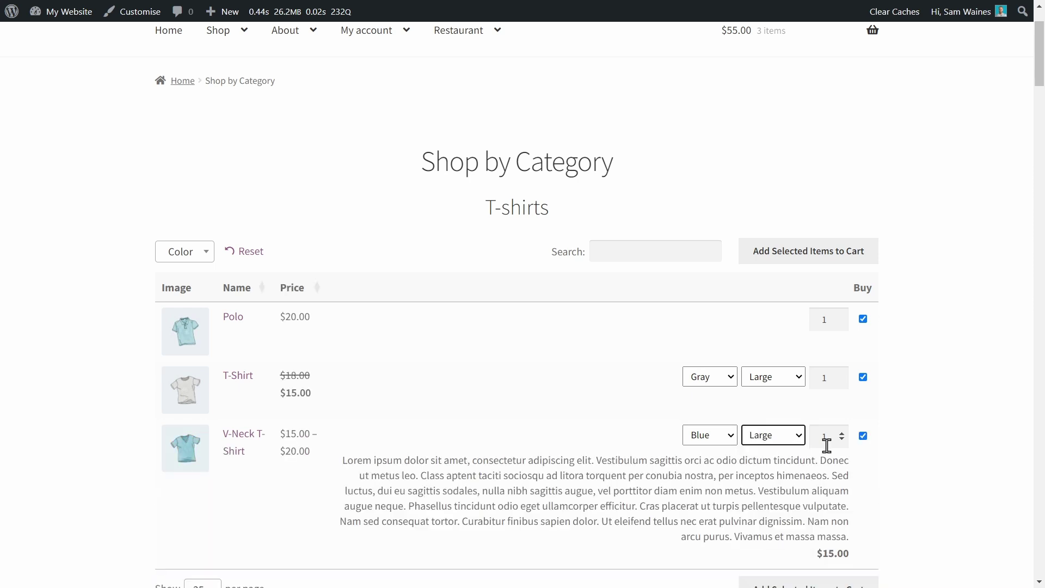
scroll(884, 397, "down", 2)
scroll(883, 397, "down", 1)
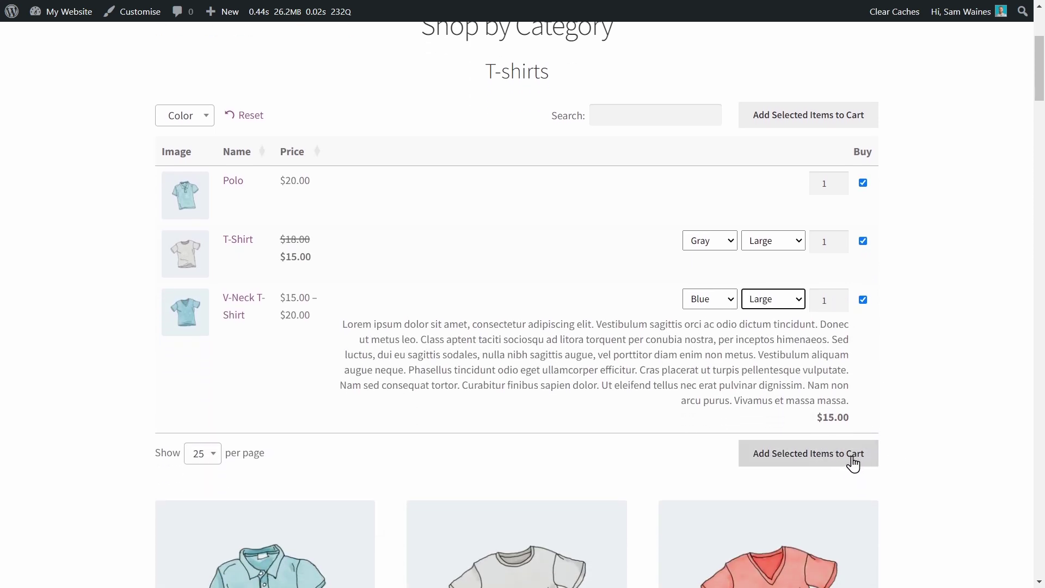
left_click(853, 457)
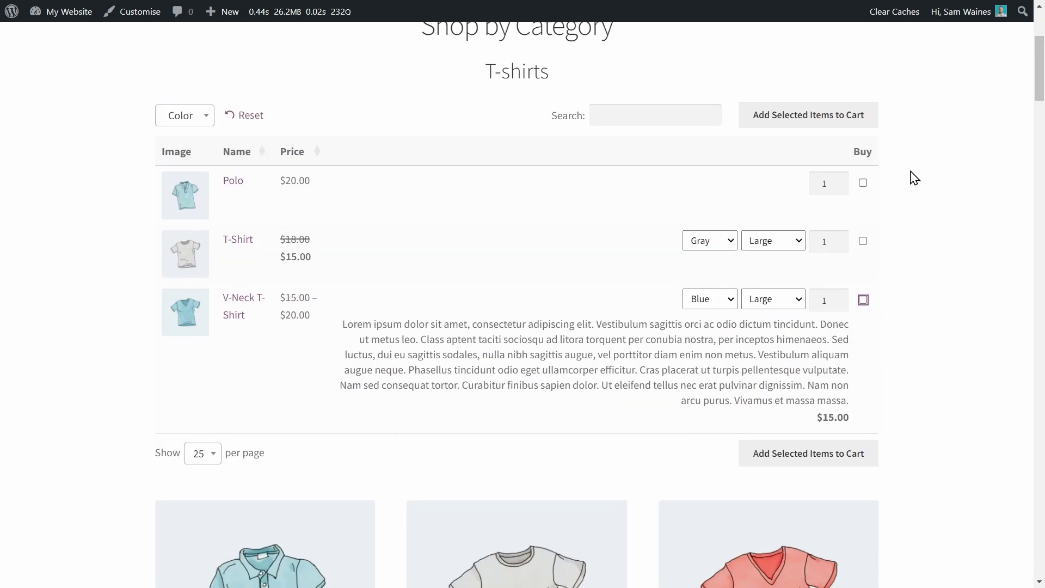
scroll(918, 220, "up", 1)
scroll(918, 221, "up", 1)
scroll(918, 221, "up", 1)
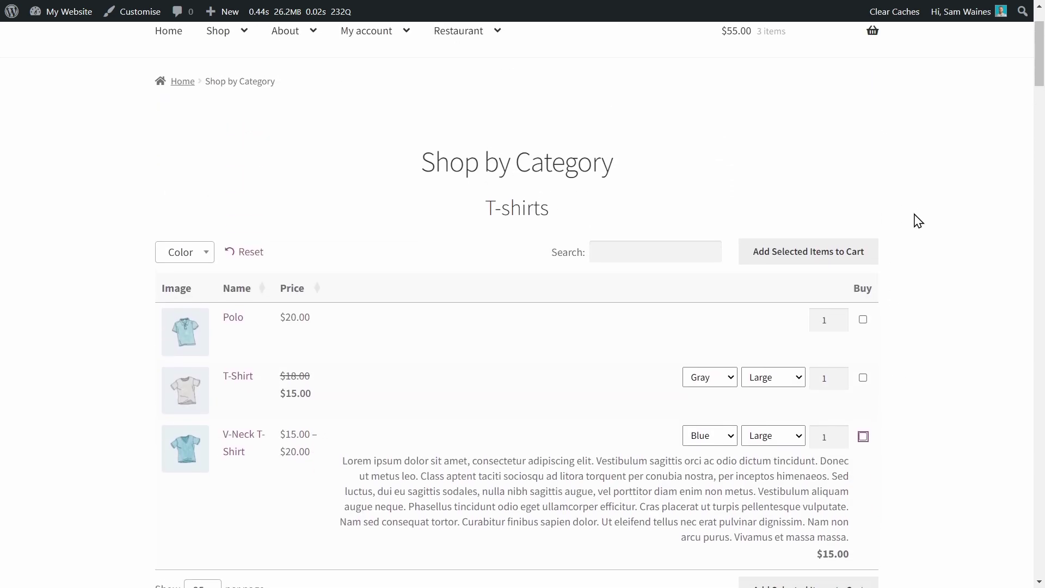
scroll(918, 221, "up", 2)
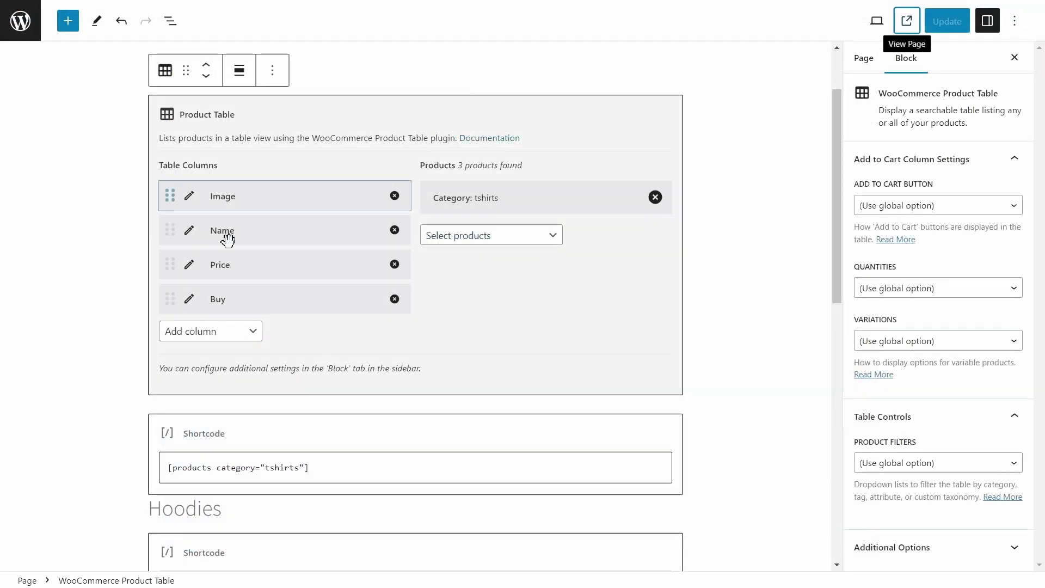
scroll(356, 381, "down", 1)
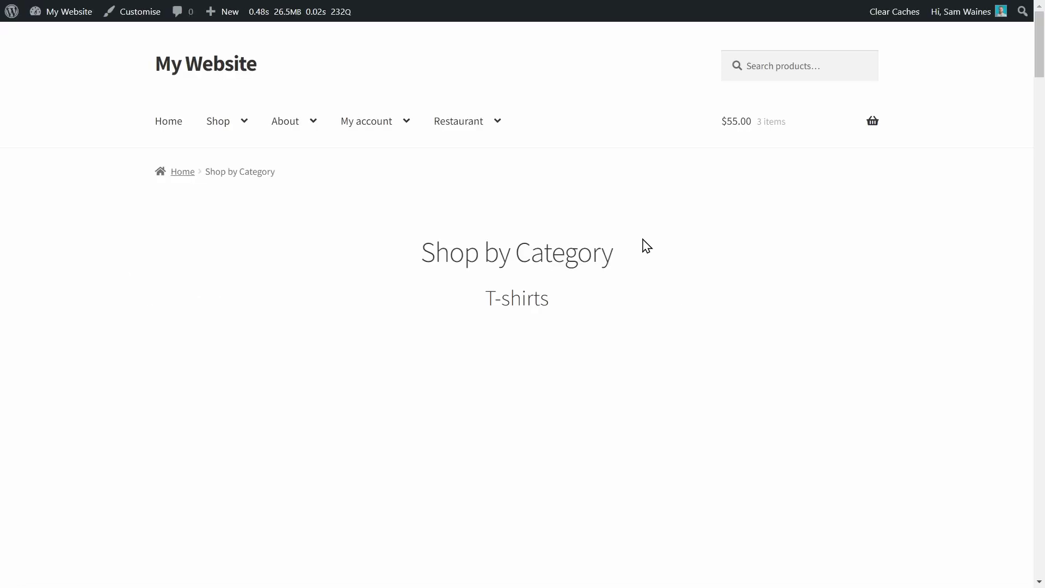
scroll(646, 245, "down", 1)
scroll(719, 253, "down", 2)
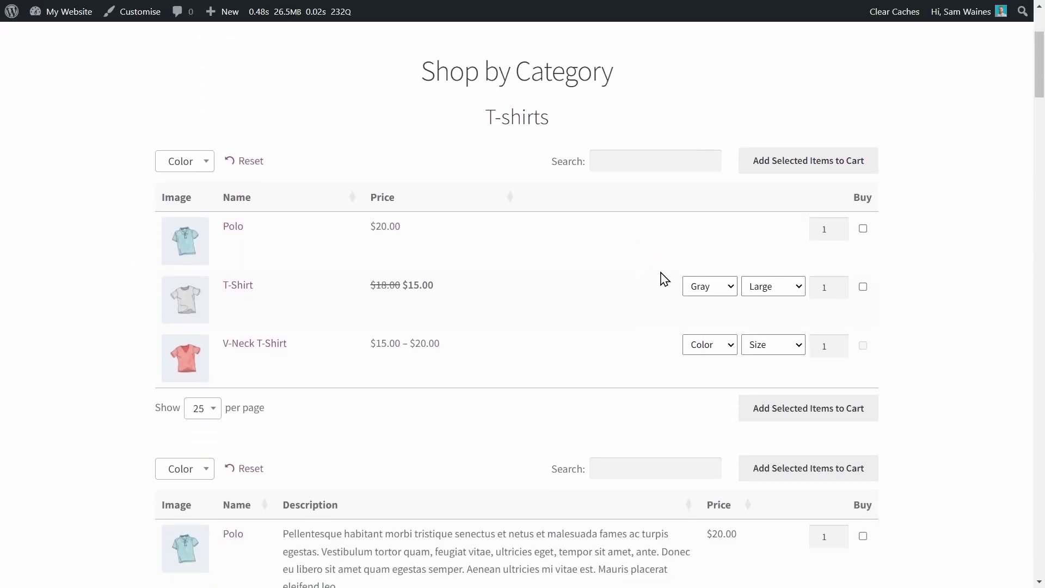
scroll(633, 245, "down", 3)
scroll(634, 244, "down", 1)
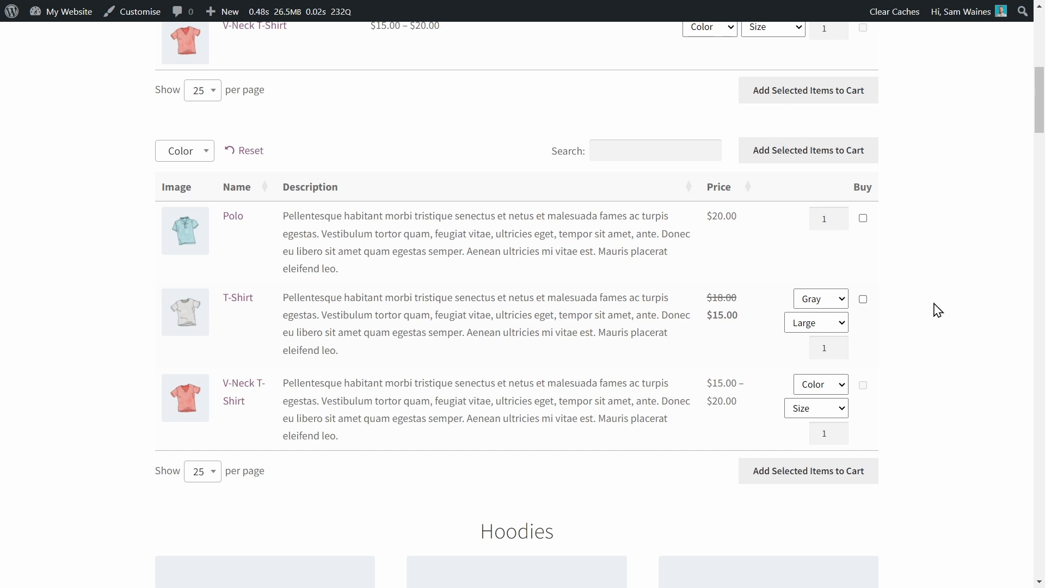
scroll(933, 318, "down", 1)
scroll(933, 318, "up", 1)
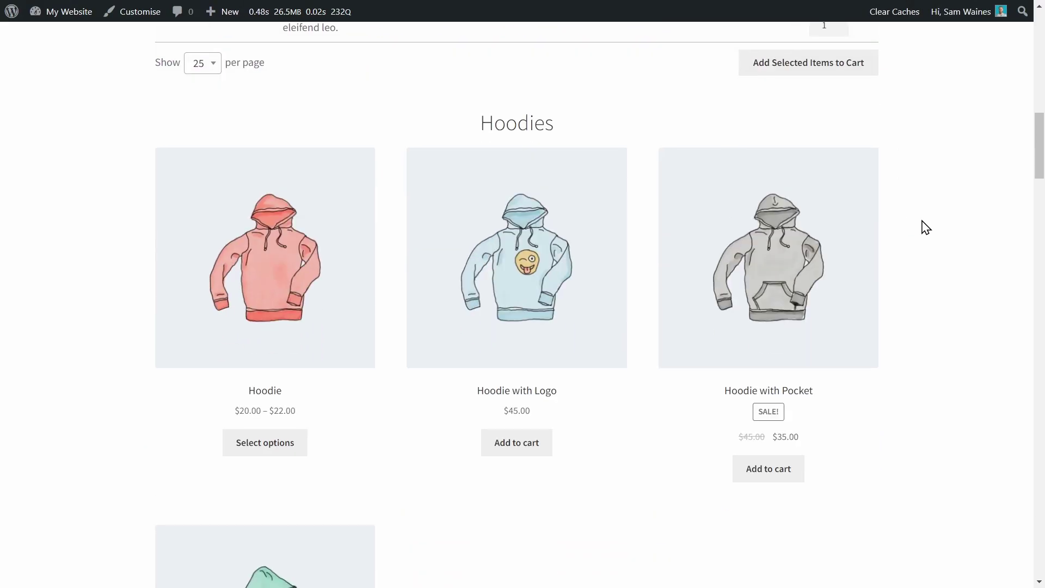
scroll(909, 252, "up", 3)
scroll(911, 254, "up", 1)
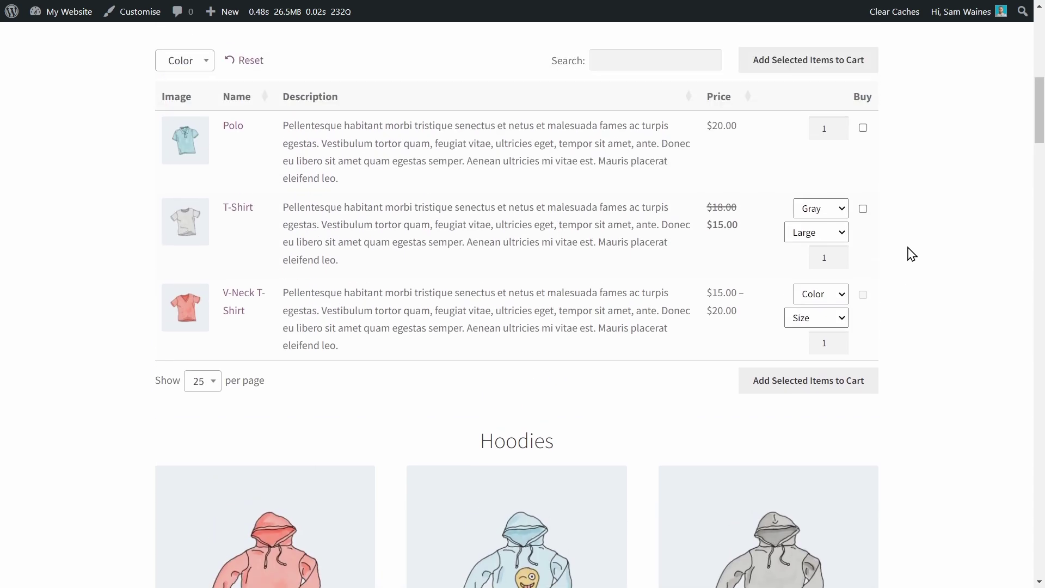
scroll(936, 276, "down", 1)
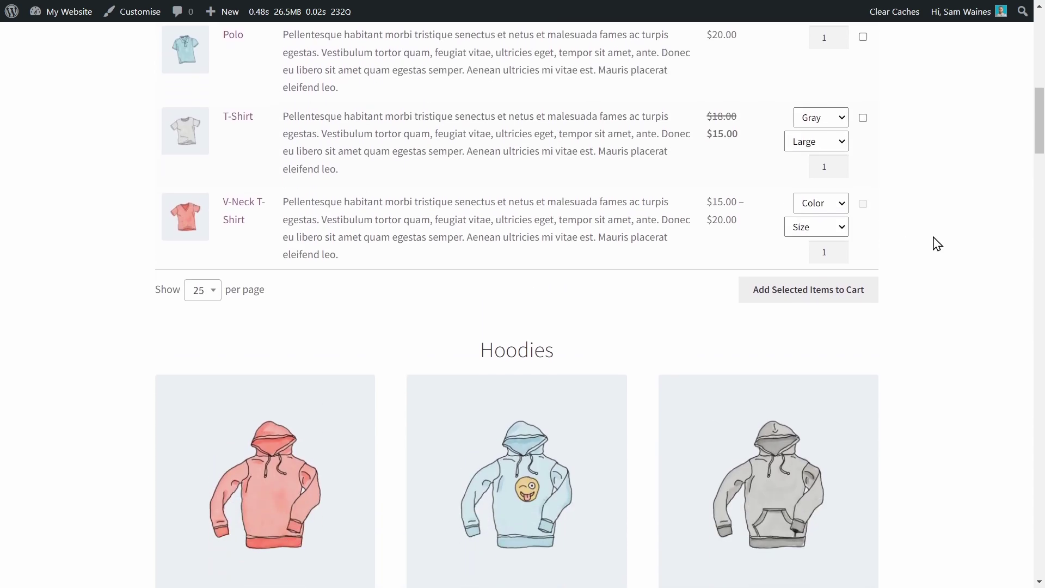
scroll(936, 244, "down", 1)
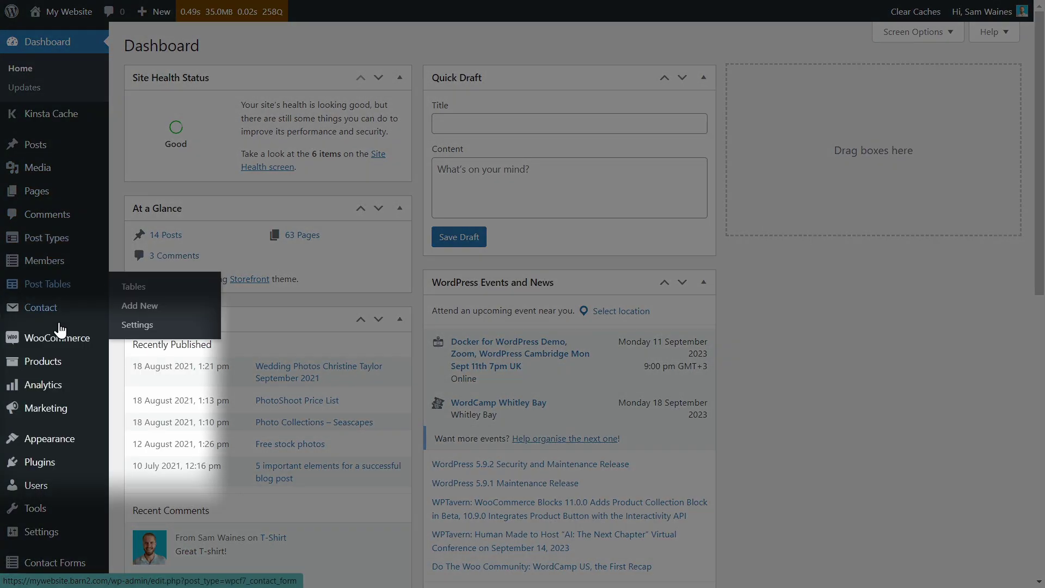
mouse_move(57, 337)
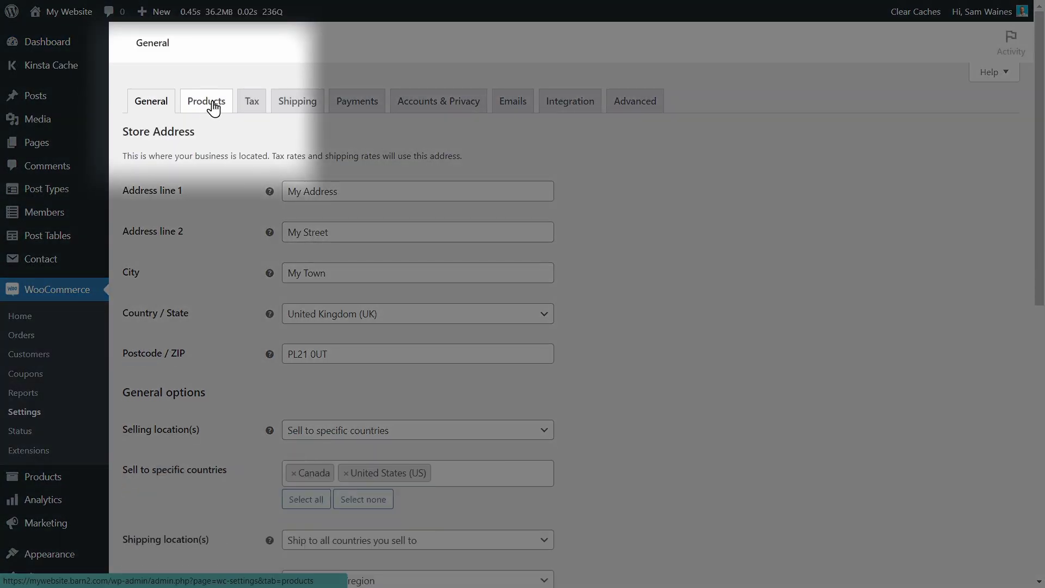
Review the default columns list in WooCommerce Products > Product tables settings.
left_click(211, 107)
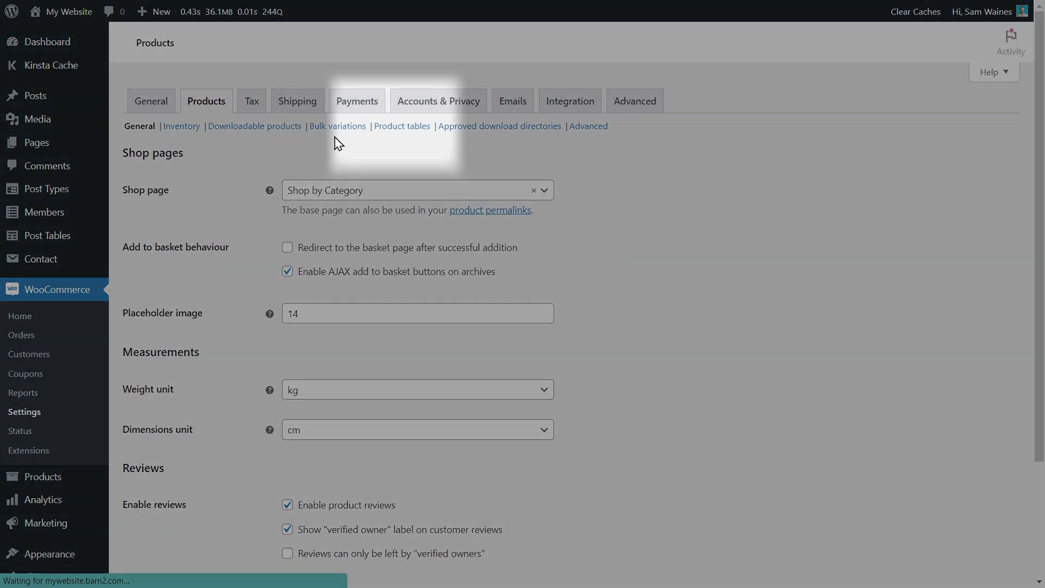
left_click(400, 130)
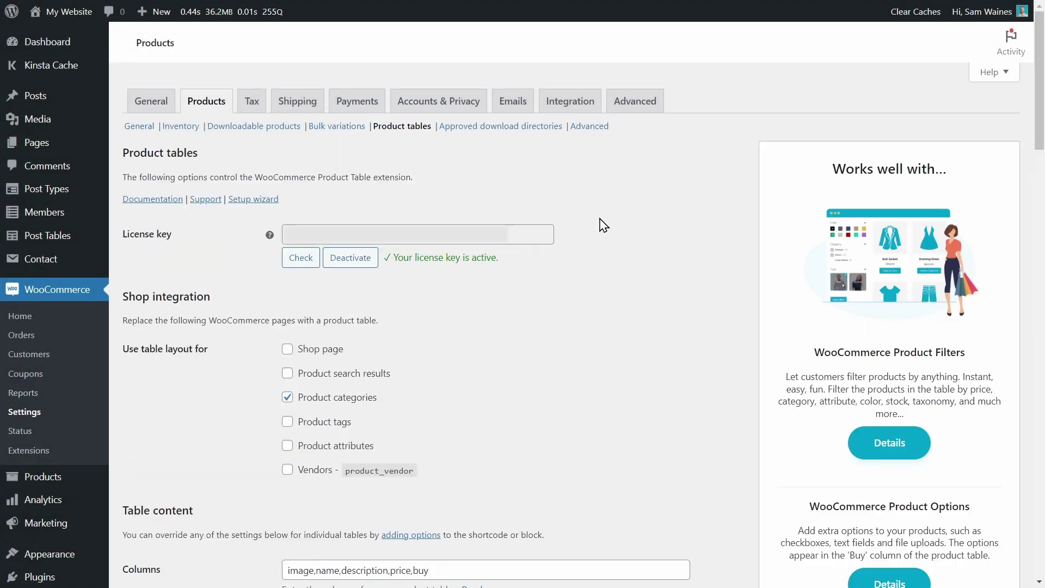
scroll(602, 225, "down", 5)
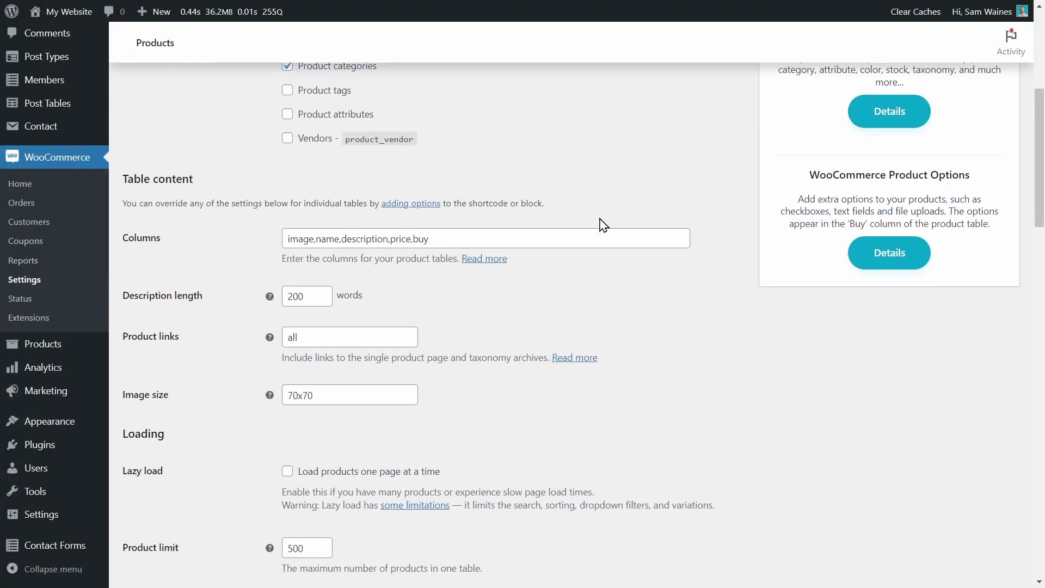
left_click_drag(445, 207, 253, 210)
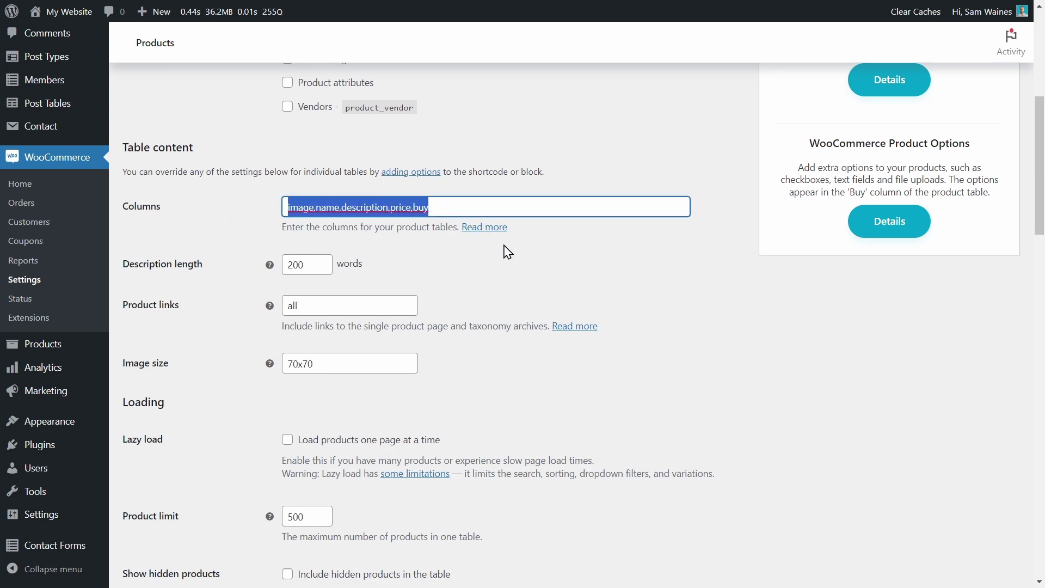
scroll(526, 240, "down", 1)
scroll(526, 237, "down", 1)
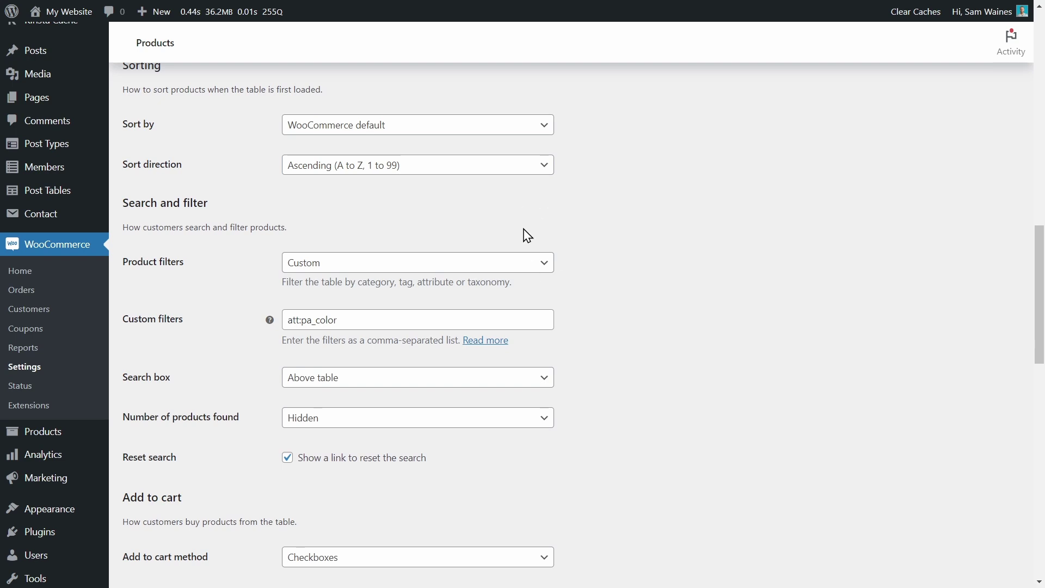
scroll(479, 214, "up", 1)
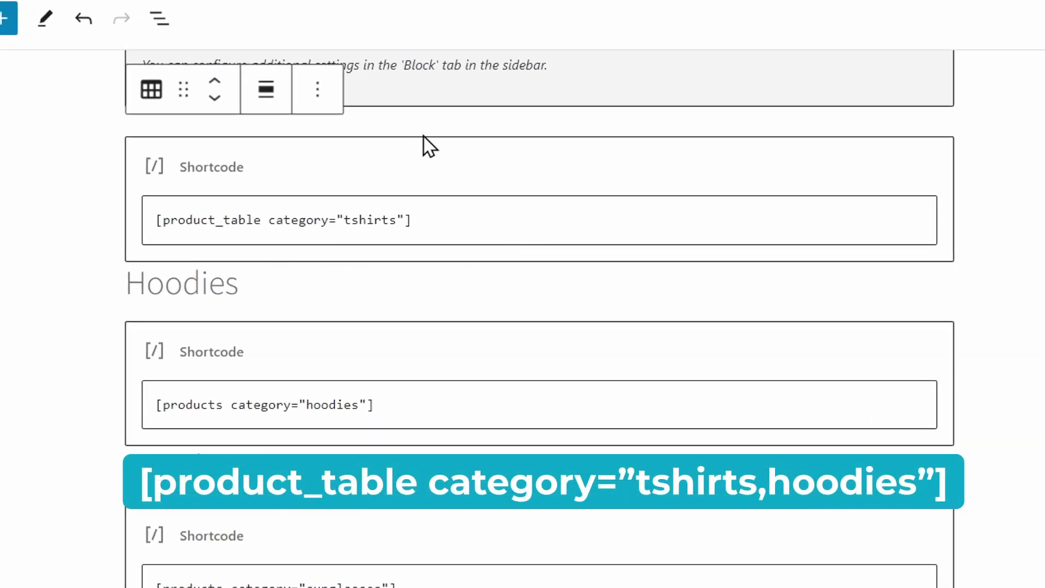
Change the first shortcode's category to "tshirts,hoodies", update the page, and view it live.
left_click(401, 220)
type(",h")
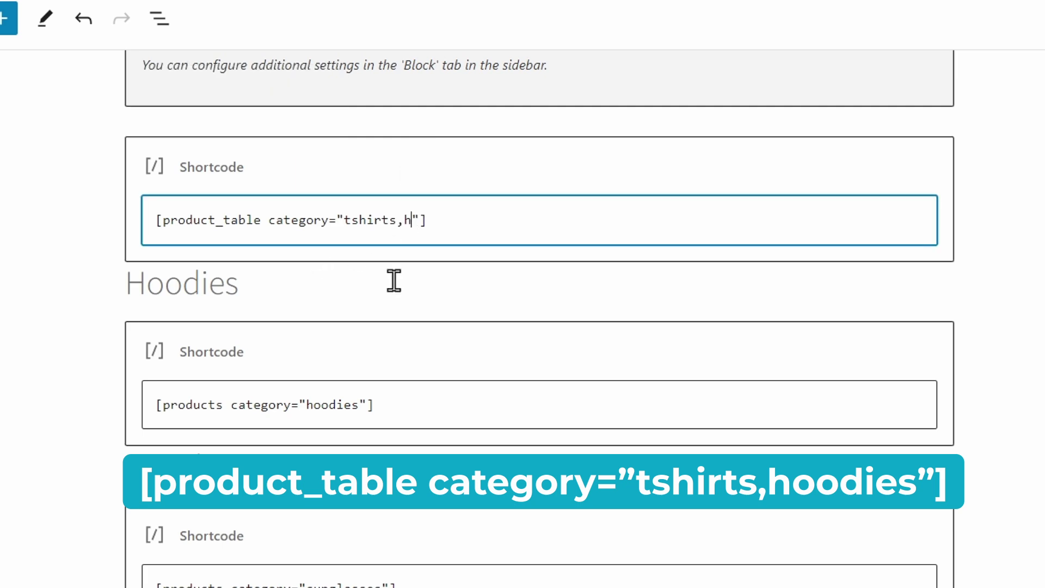
type("oodies")
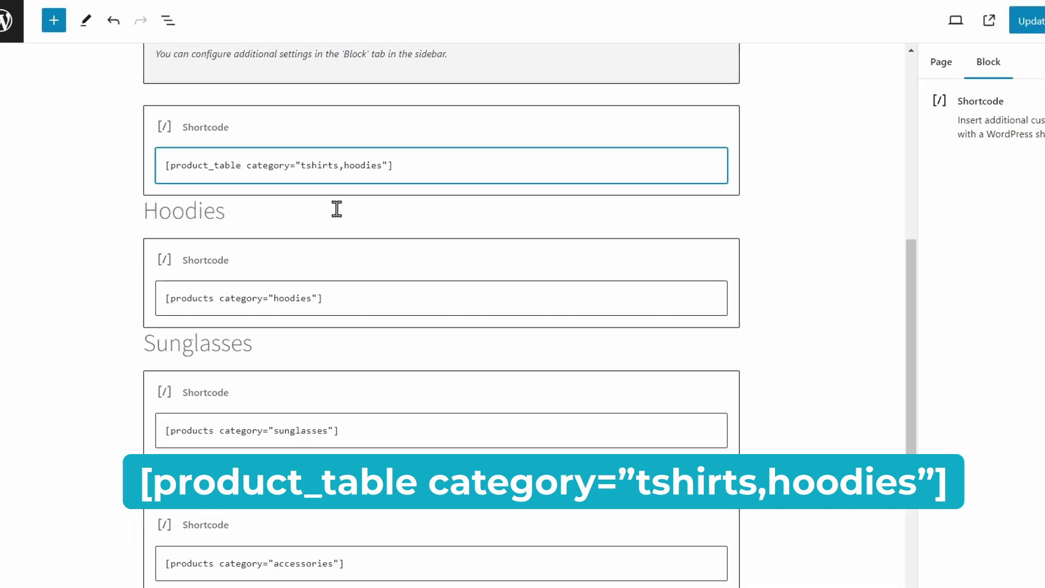
left_click(944, 21)
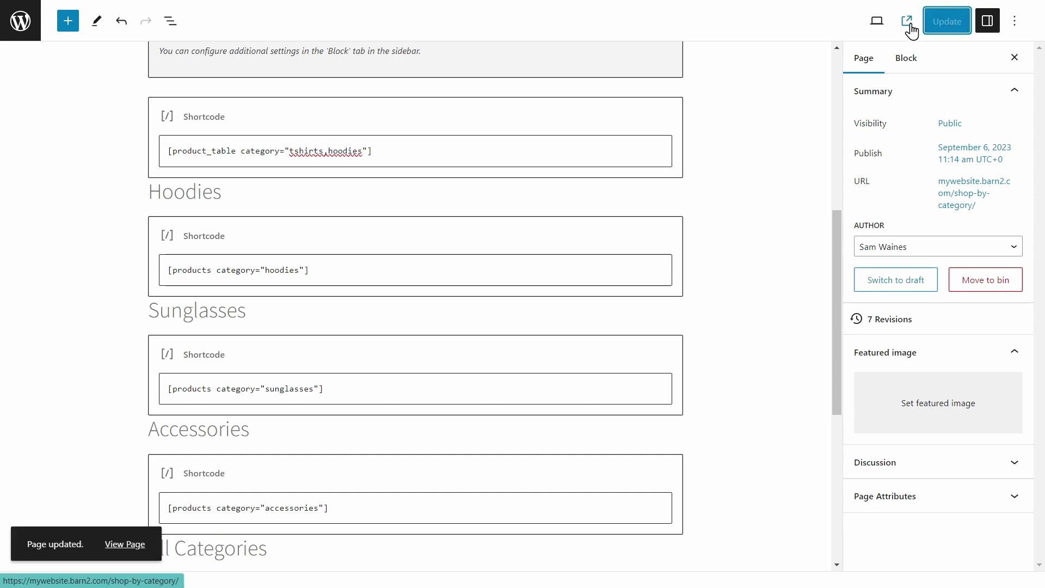
left_click(910, 24)
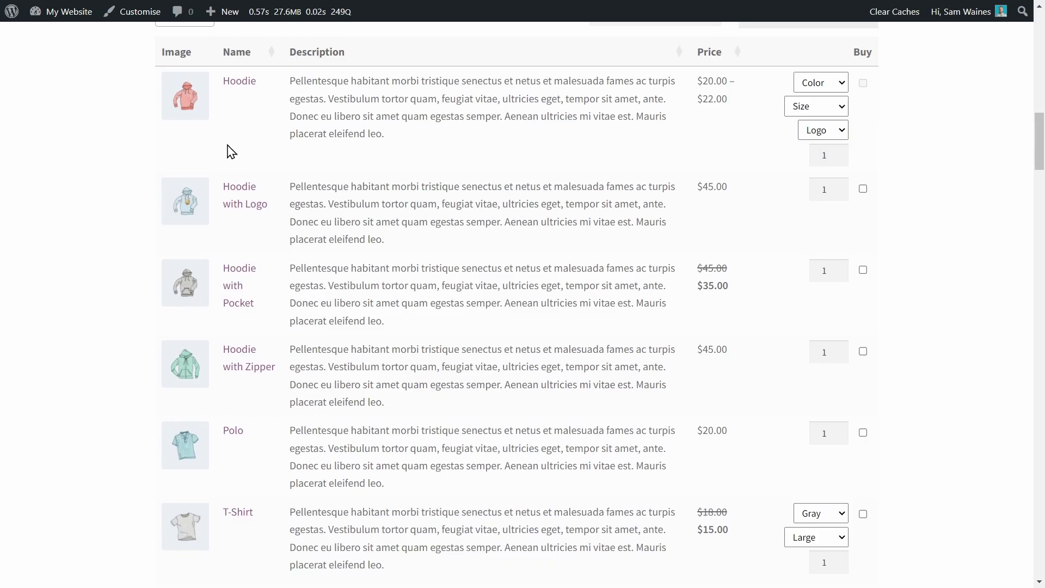
scroll(338, 209, "down", 1)
scroll(367, 229, "down", 2)
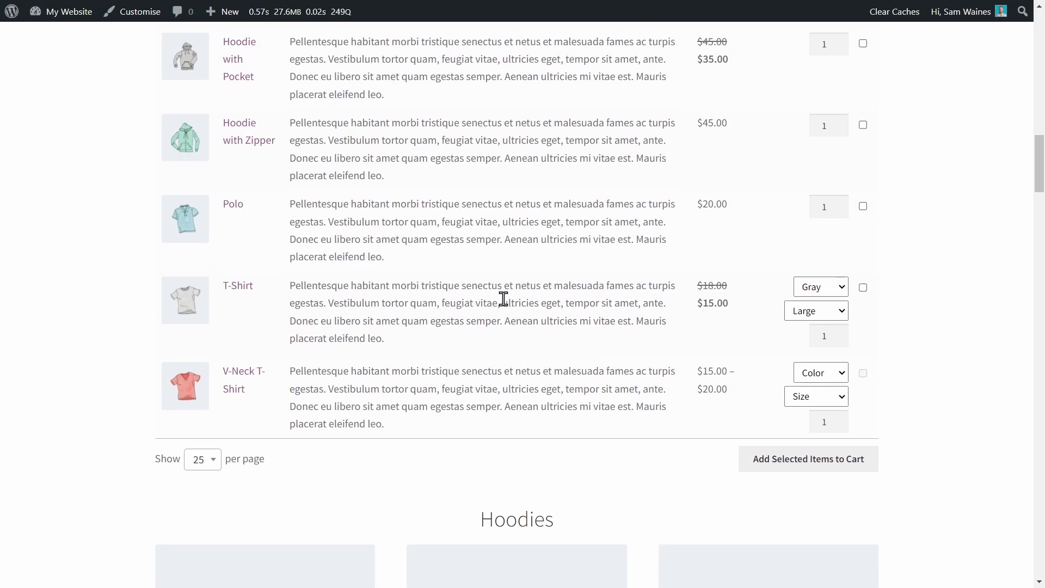
scroll(481, 290, "up", 1)
scroll(481, 290, "up", 2)
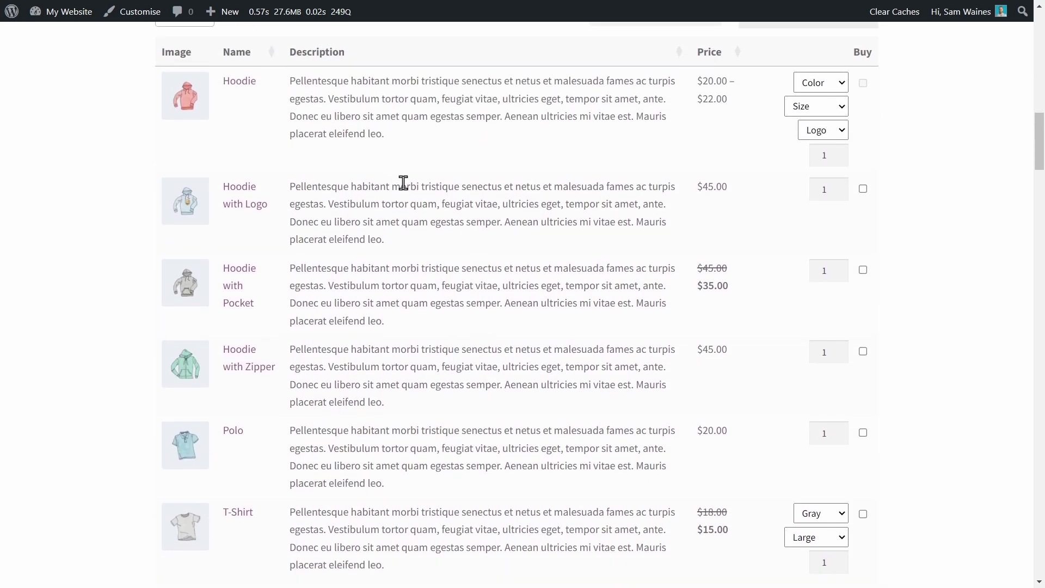
scroll(404, 182, "down", 2)
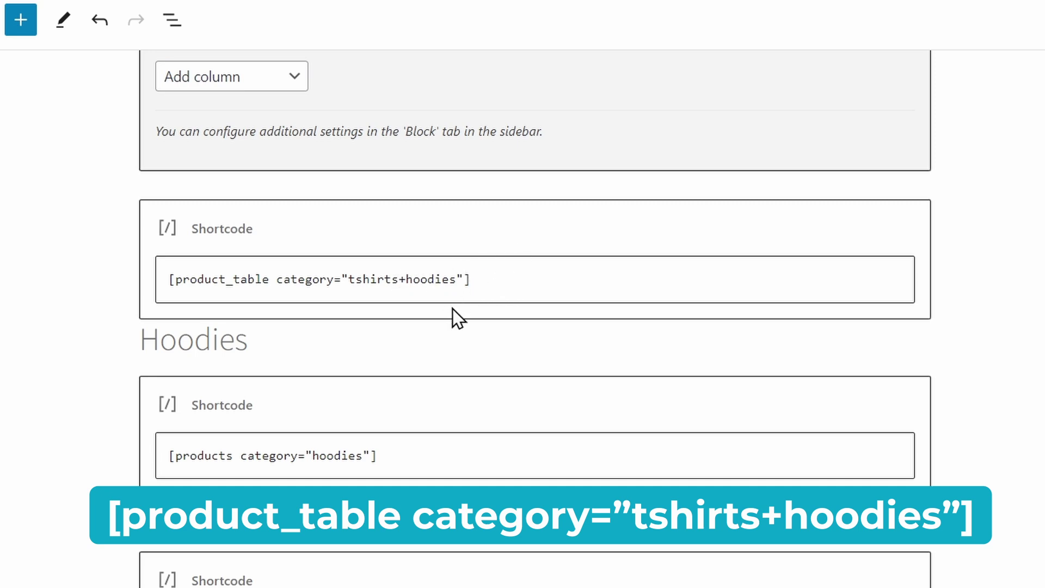
Add hoodies, accessories and sunglasses categories to the table block and update the page.
left_click(472, 281)
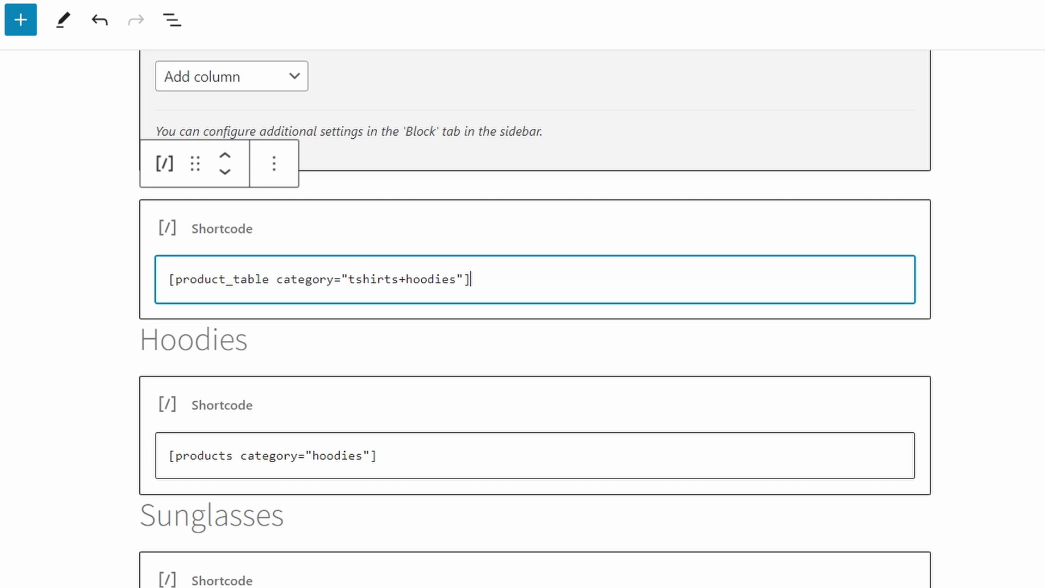
left_click(551, 237)
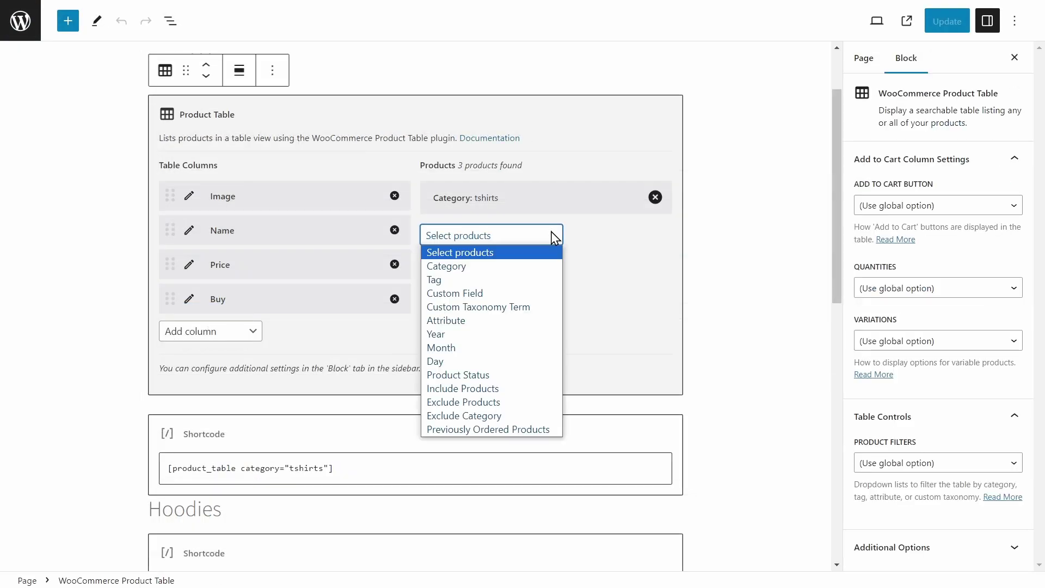
left_click(472, 267)
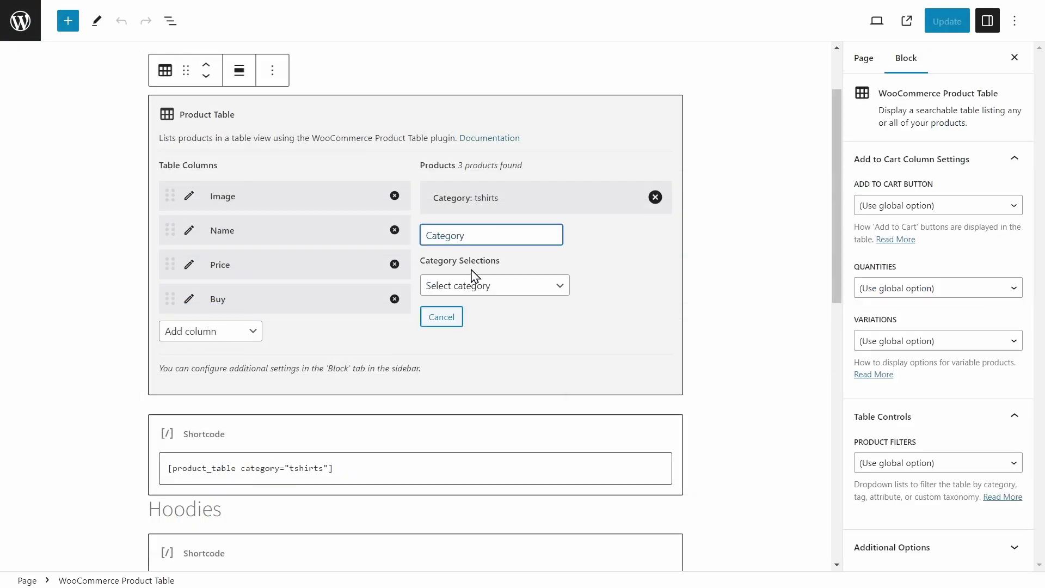
left_click(496, 287)
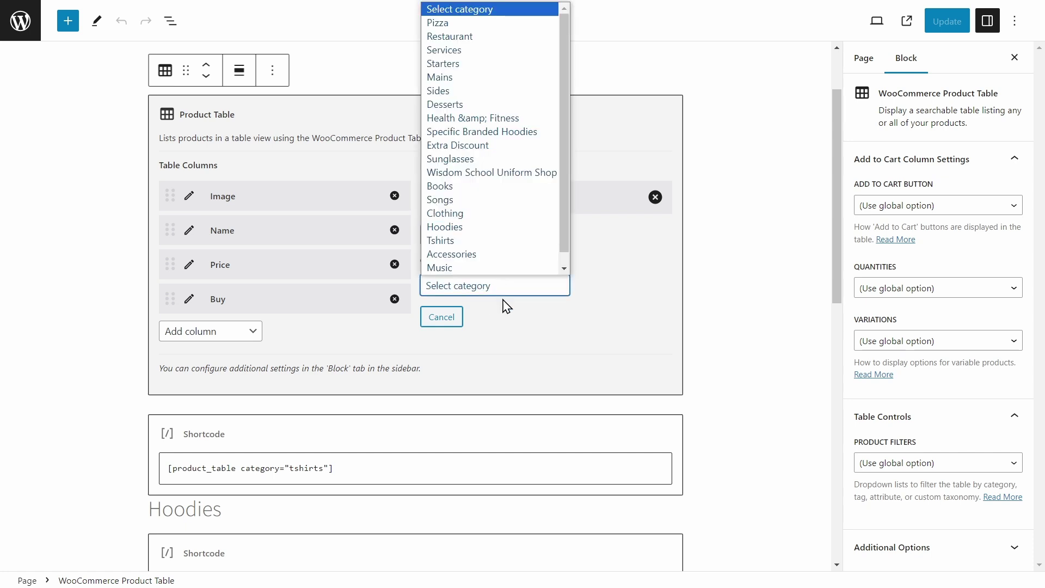
left_click(472, 227)
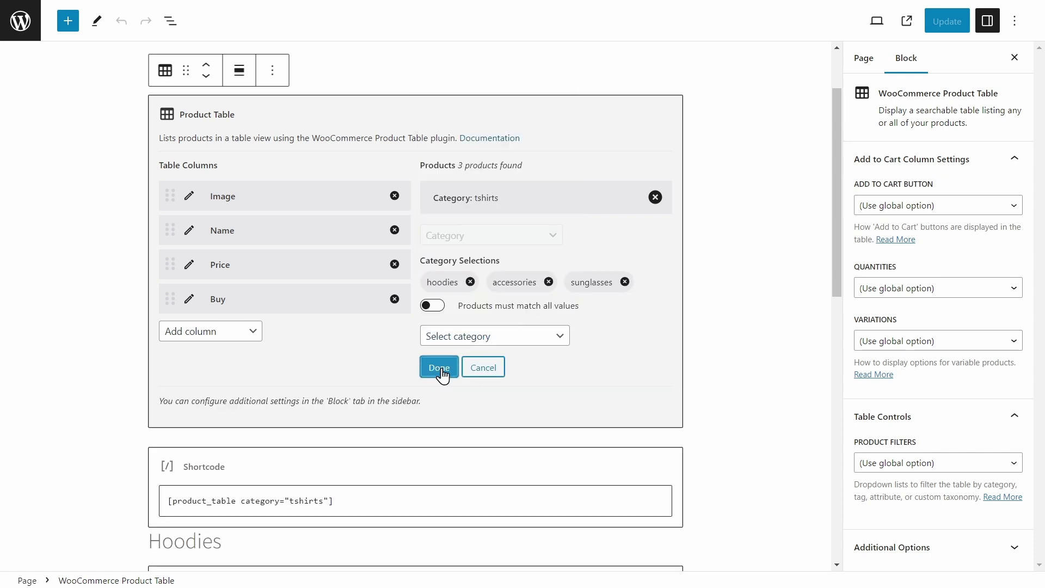
left_click(441, 372)
left_click(948, 25)
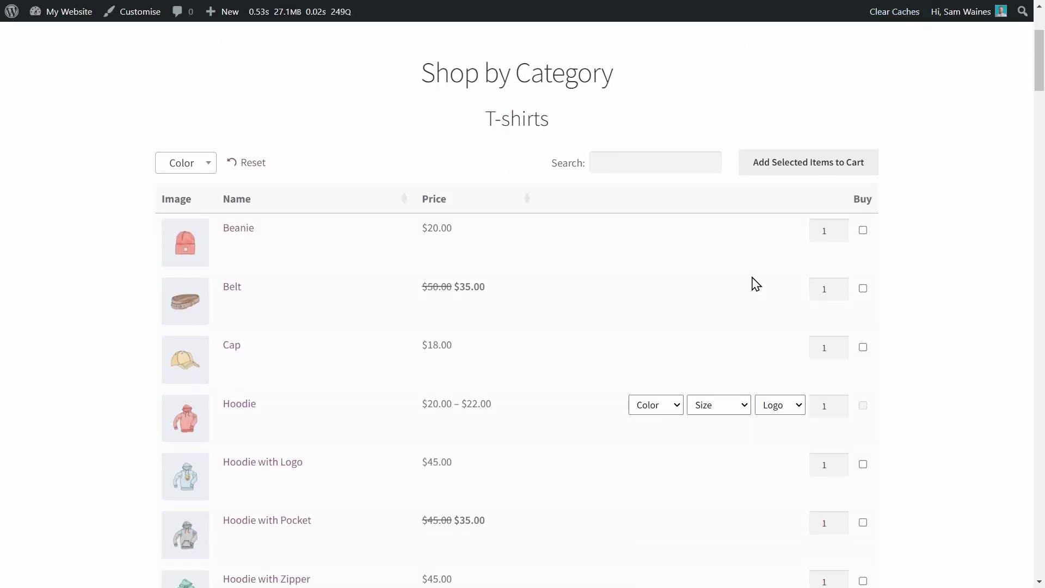
scroll(755, 284, "down", 2)
scroll(755, 283, "up", 2)
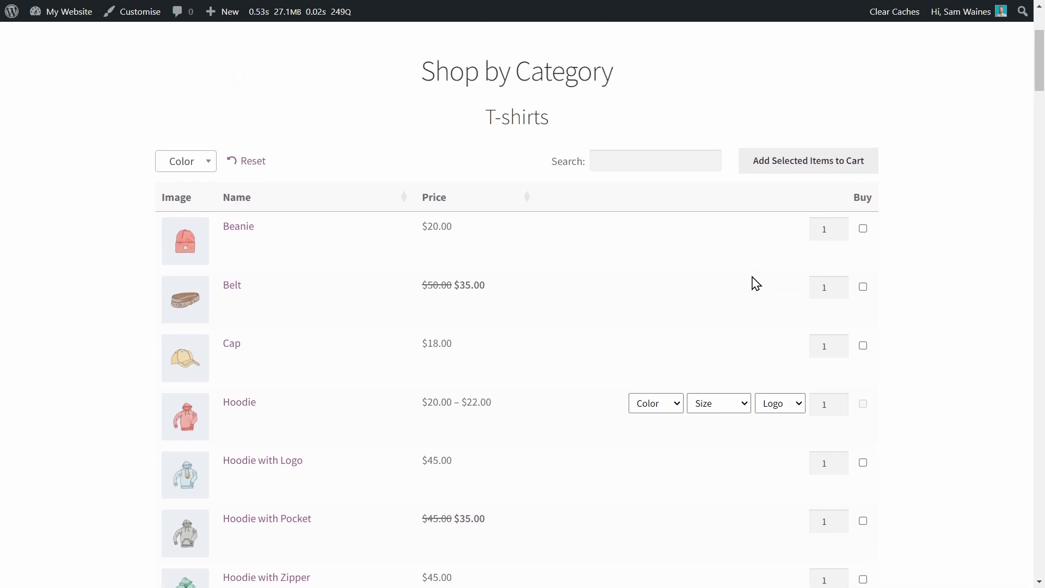
scroll(751, 282, "down", 3)
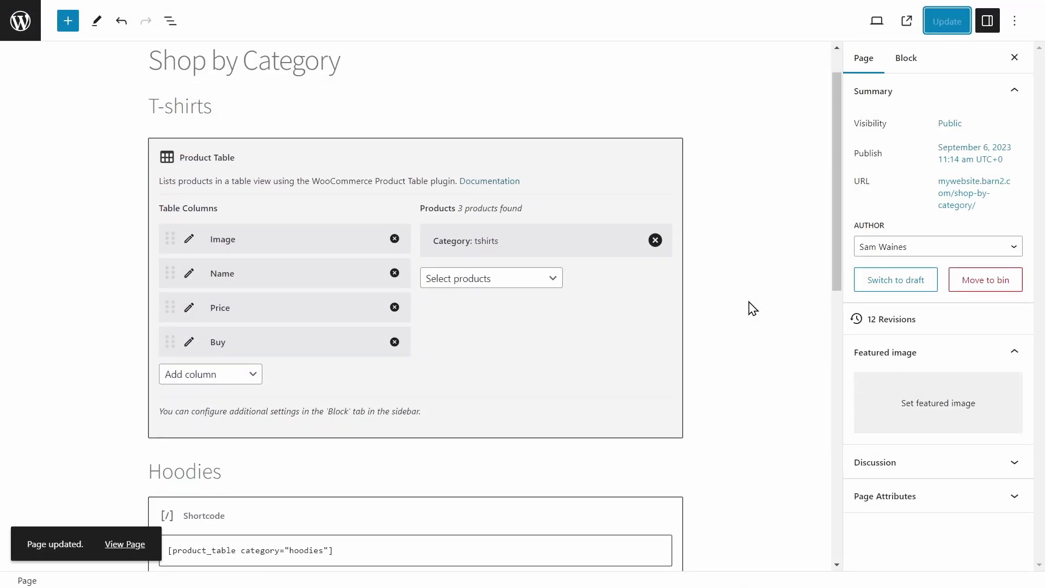
scroll(752, 308, "down", 2)
scroll(752, 308, "down", 2)
scroll(752, 308, "down", 2)
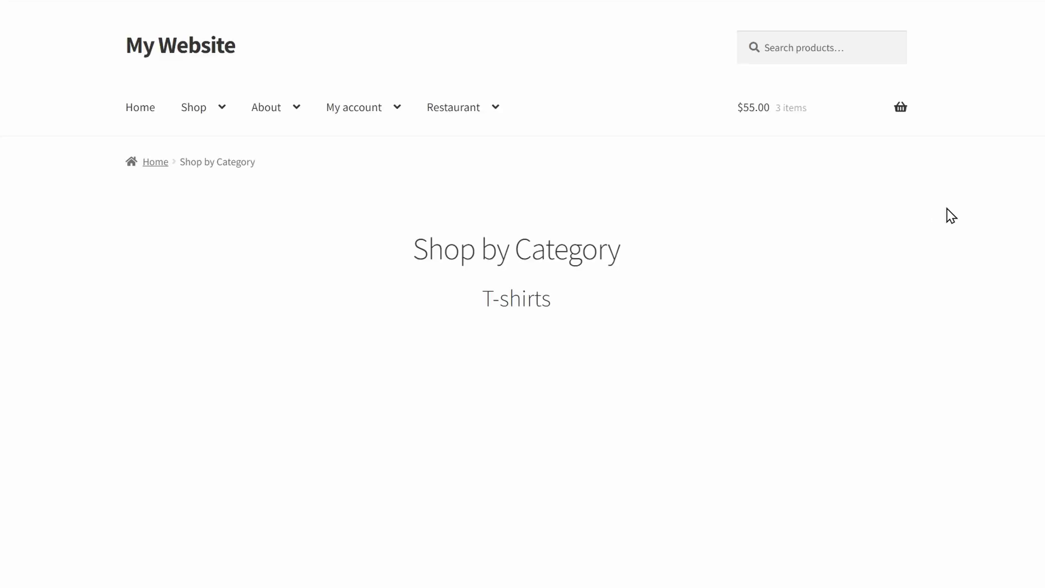
scroll(947, 155, "down", 1)
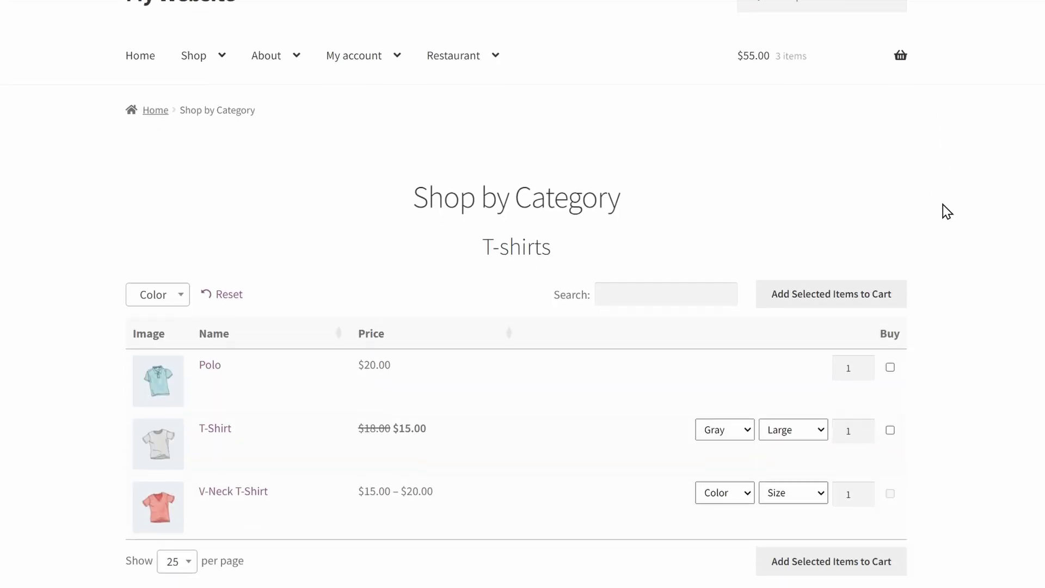
scroll(972, 179, "down", 1)
scroll(996, 201, "down", 1)
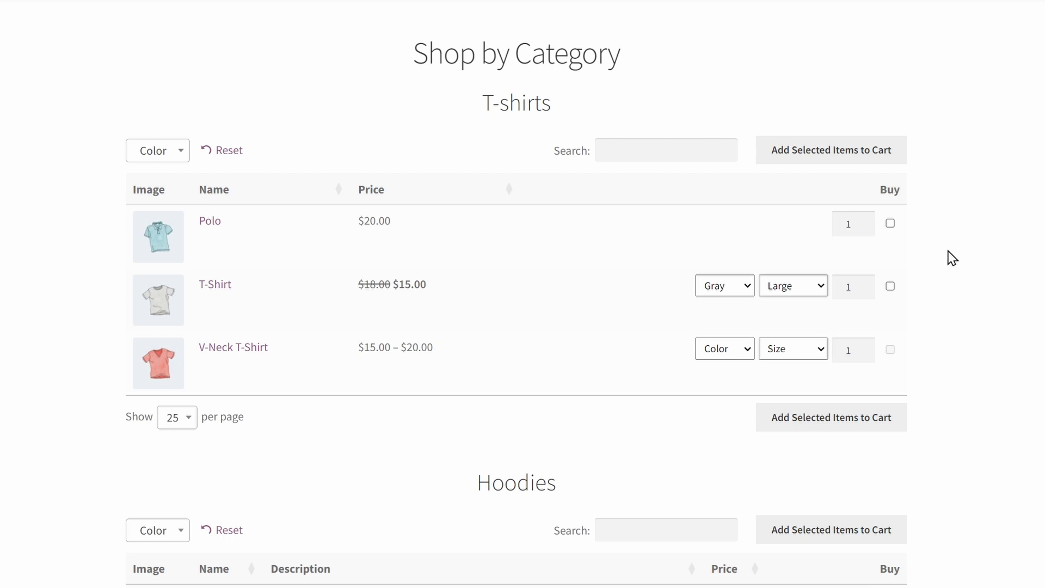
scroll(1018, 115, "down", 1)
scroll(1018, 115, "down", 1)
scroll(1017, 114, "down", 1)
scroll(1018, 117, "down", 1)
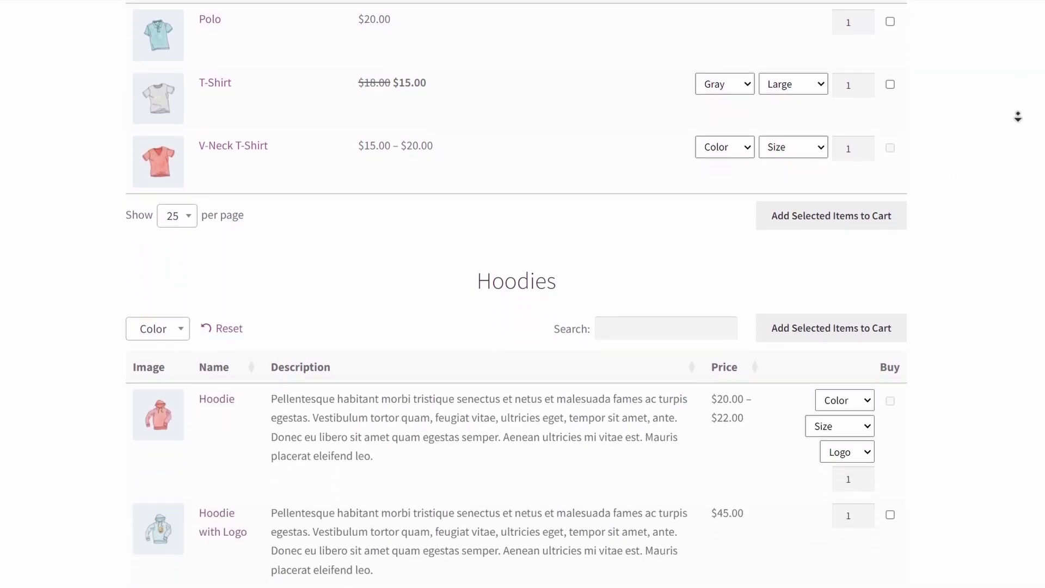
scroll(1018, 117, "down", 1)
scroll(1018, 117, "down", 1)
scroll(1018, 117, "down", 1)
scroll(1018, 117, "down", 1)
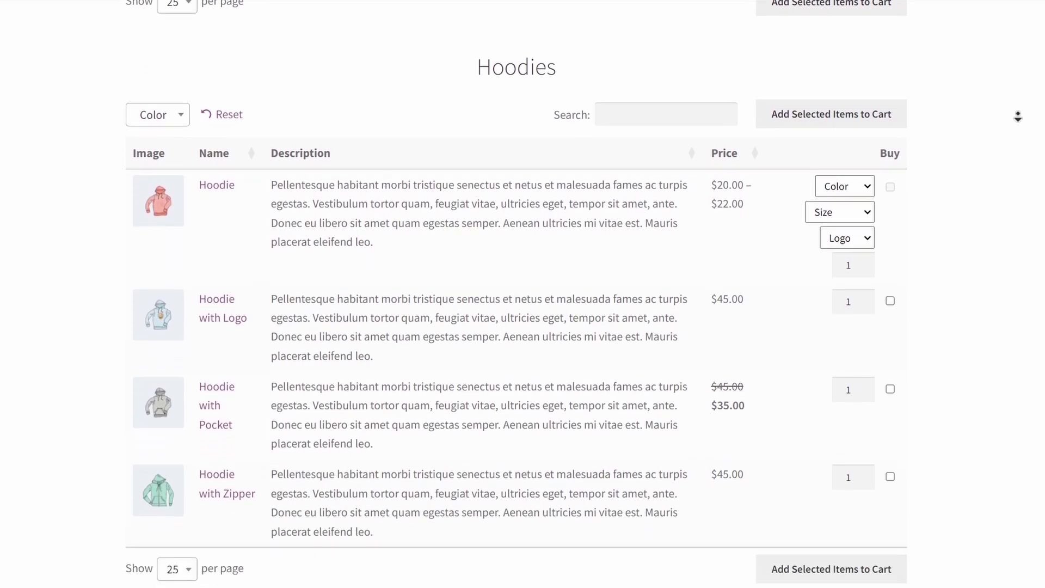